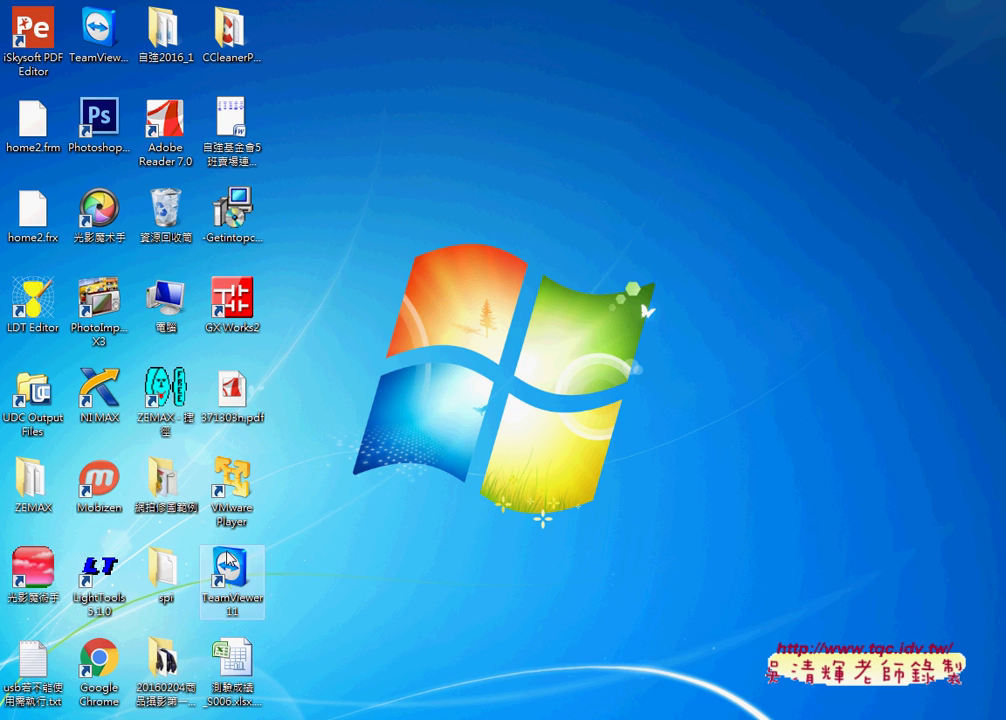
Open 05尋找與參照函數續習.xls from the 自強2016_1 folder in Excel.
double_click(163, 32)
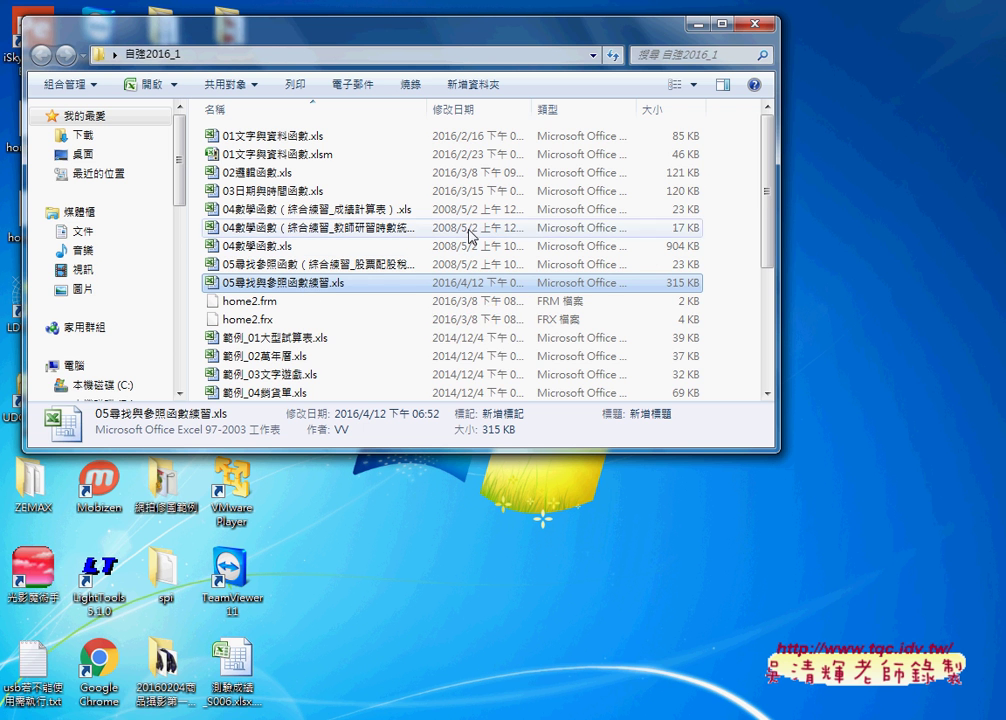
drag(428, 108, 497, 108)
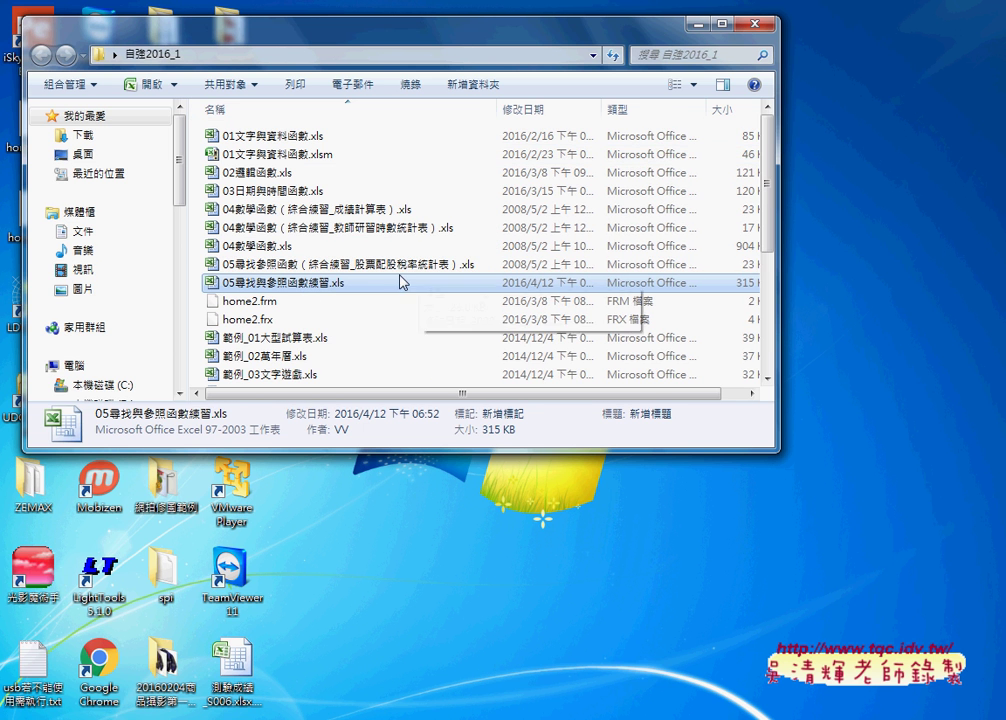
click(361, 267)
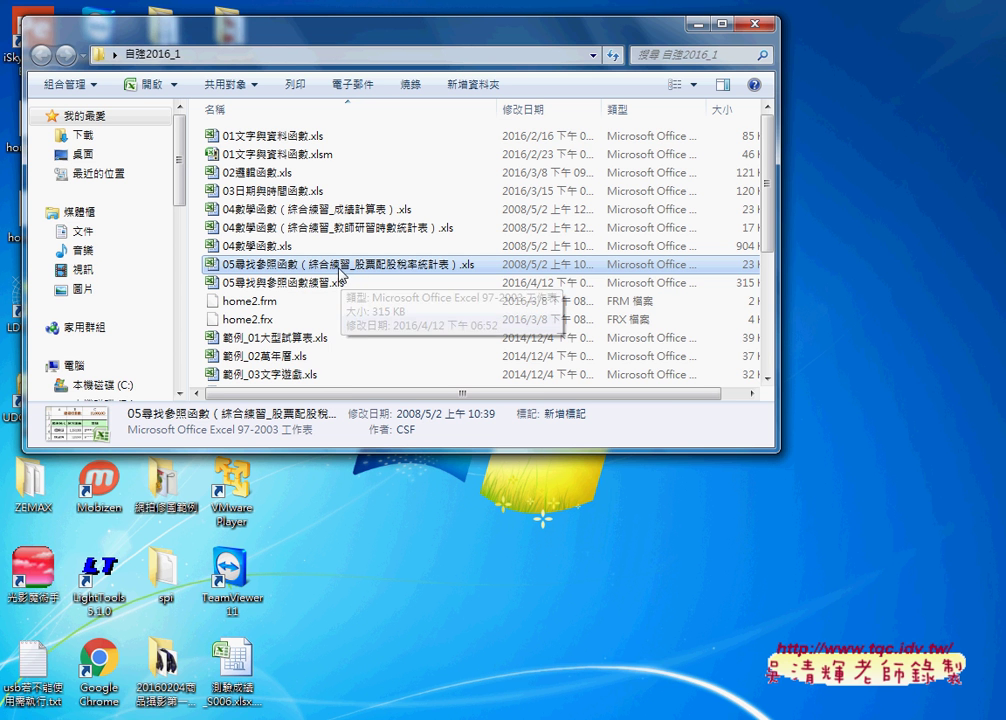
click(361, 267)
click(337, 285)
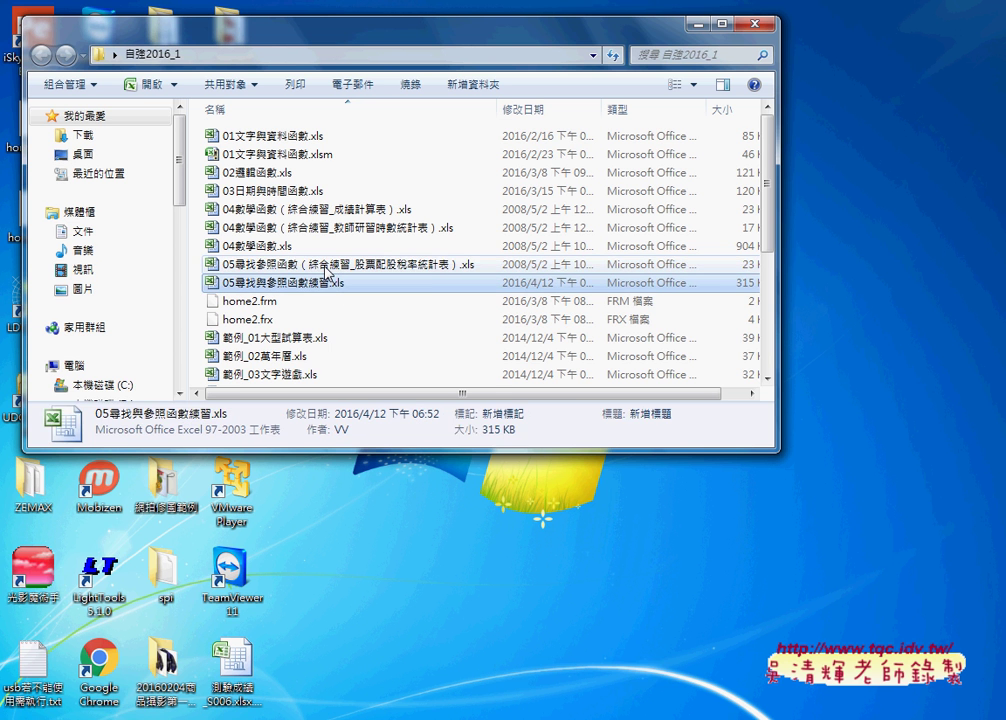
click(325, 266)
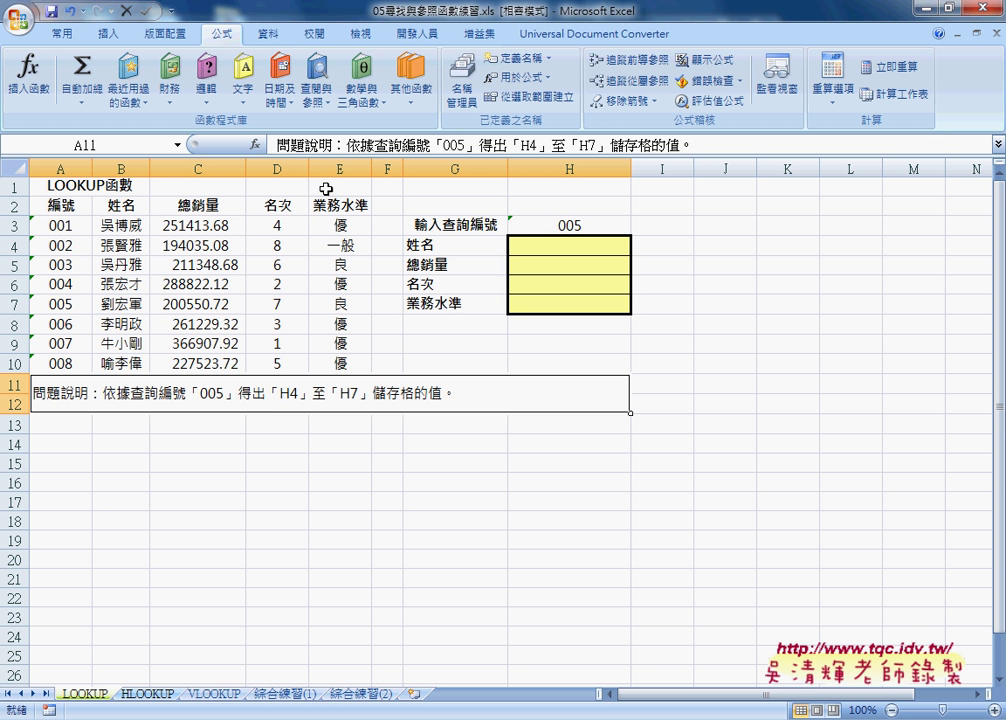
click(540, 250)
drag(470, 225, 609, 309)
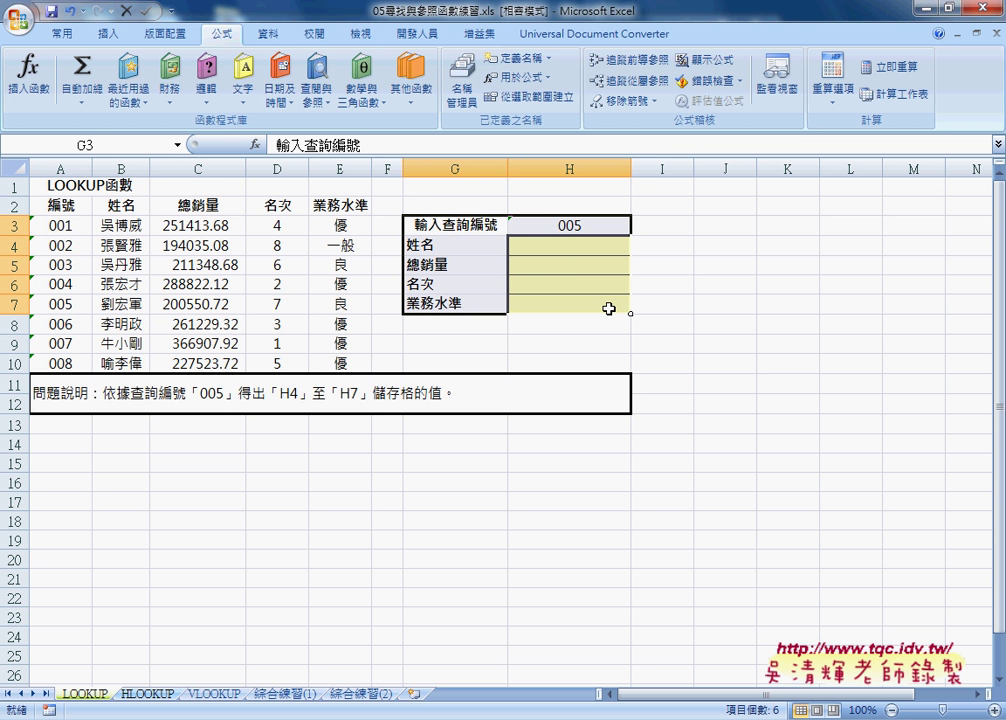
key(ctrl+shift+d)
drag(385, 152, 380, 440)
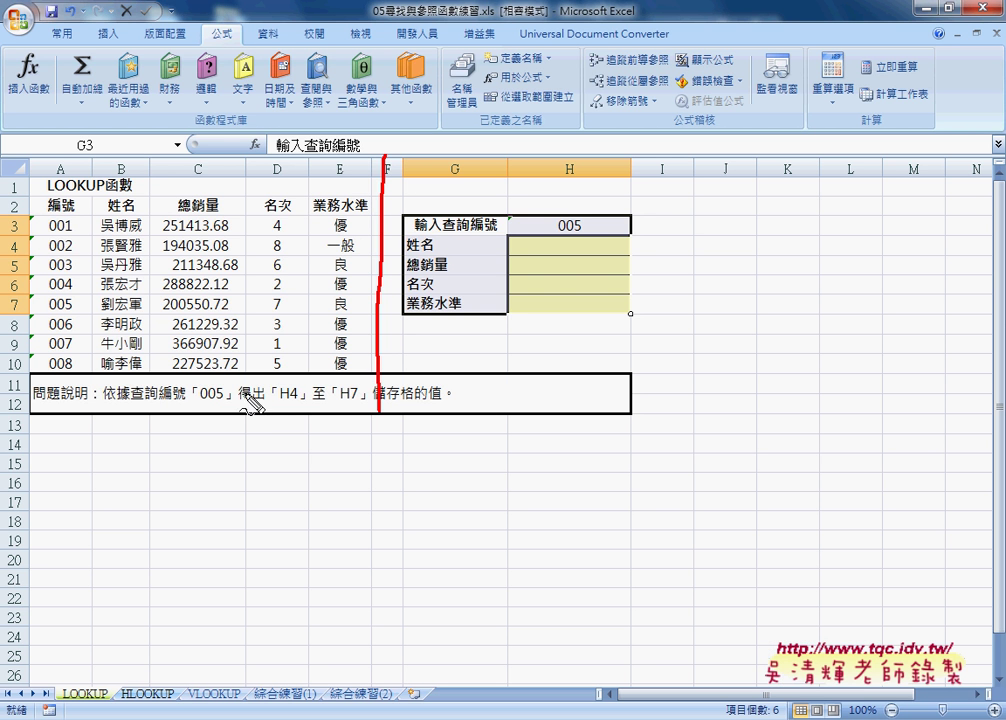
mouse_move(105, 385)
mouse_down()
mouse_move(155, 408)
mouse_move(180, 405)
mouse_up()
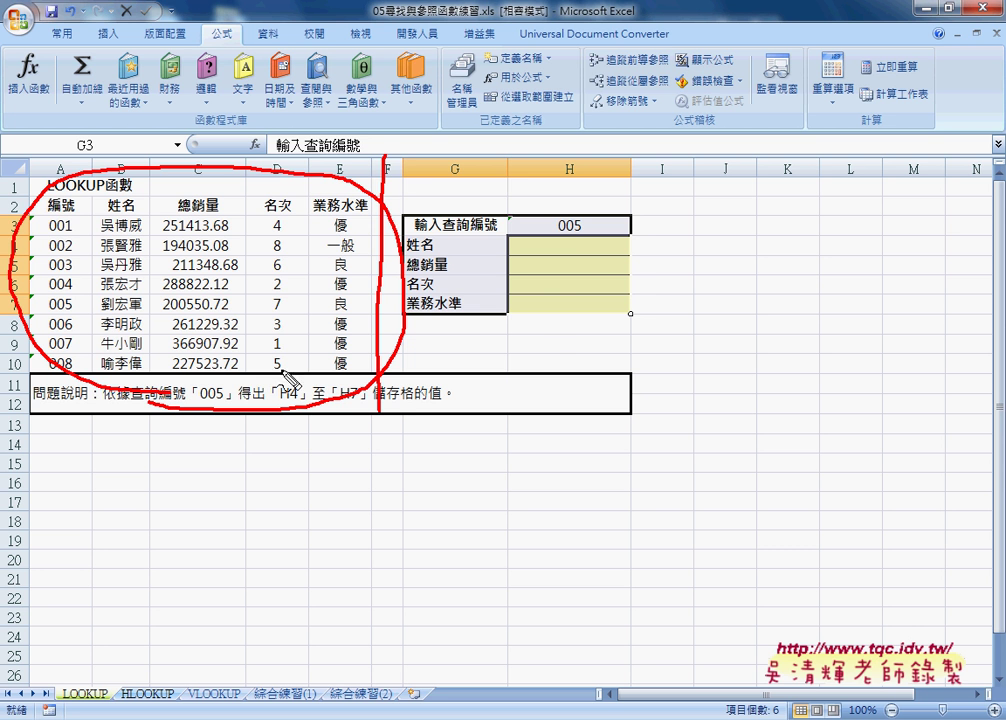
drag(573, 348, 535, 362)
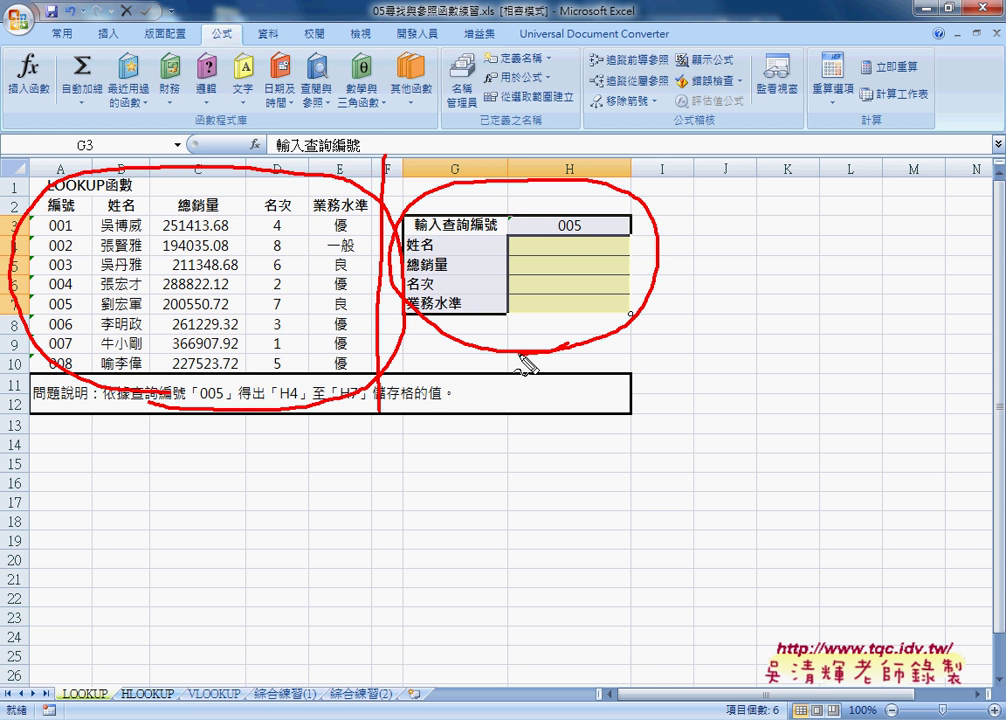
key(Escape)
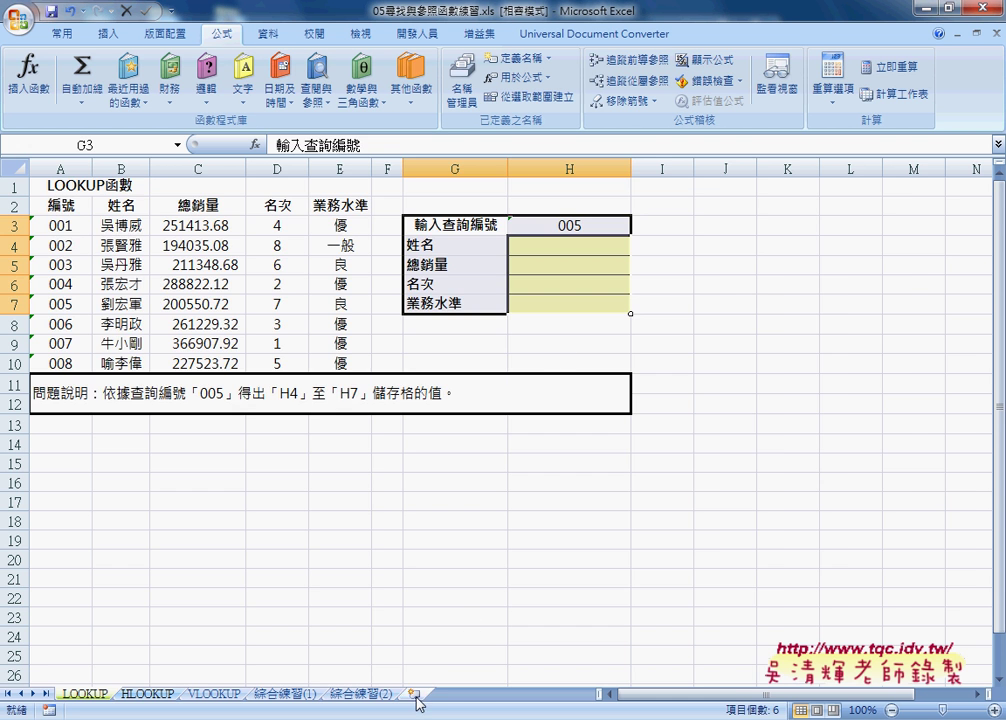
Insert a blank worksheet, move it to the front and name it 查詢介面.
click(414, 694)
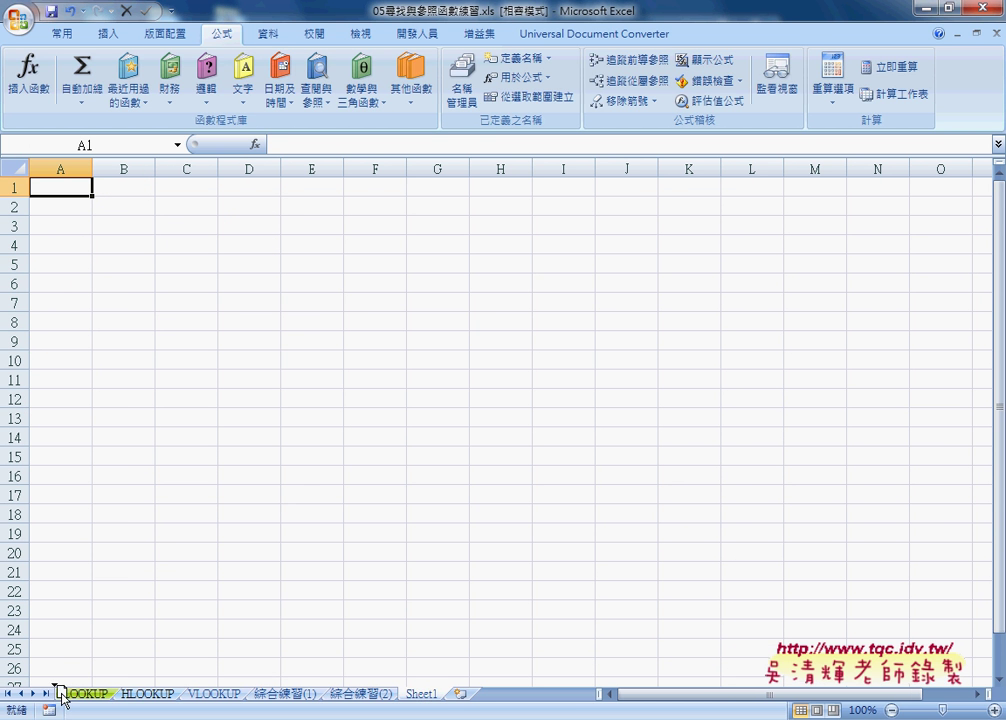
drag(62, 695, 64, 697)
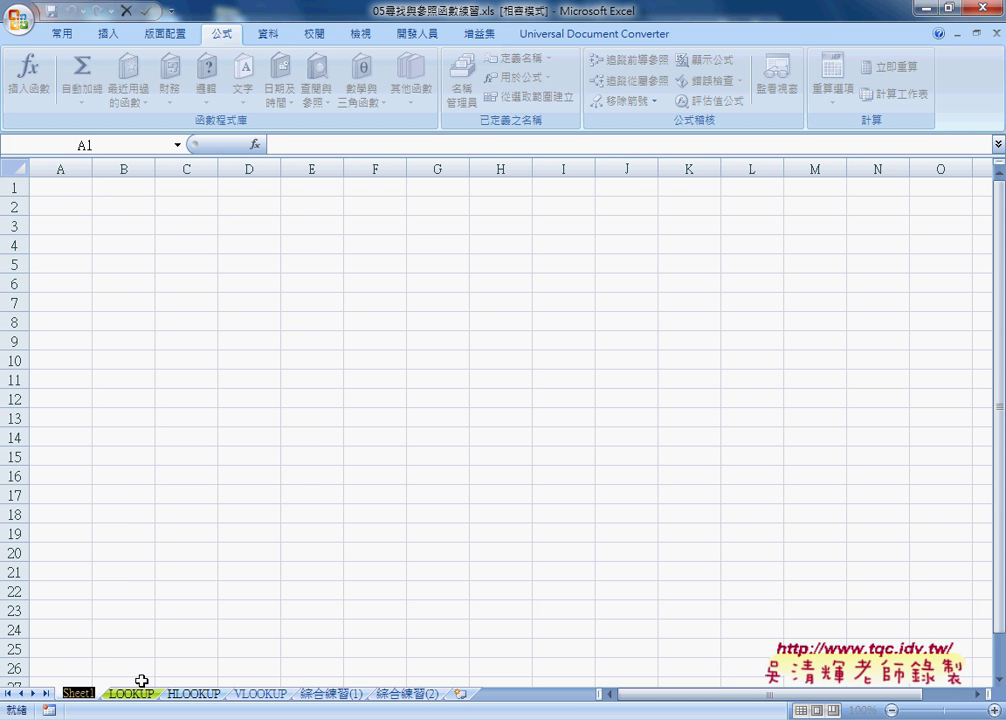
text(t6)
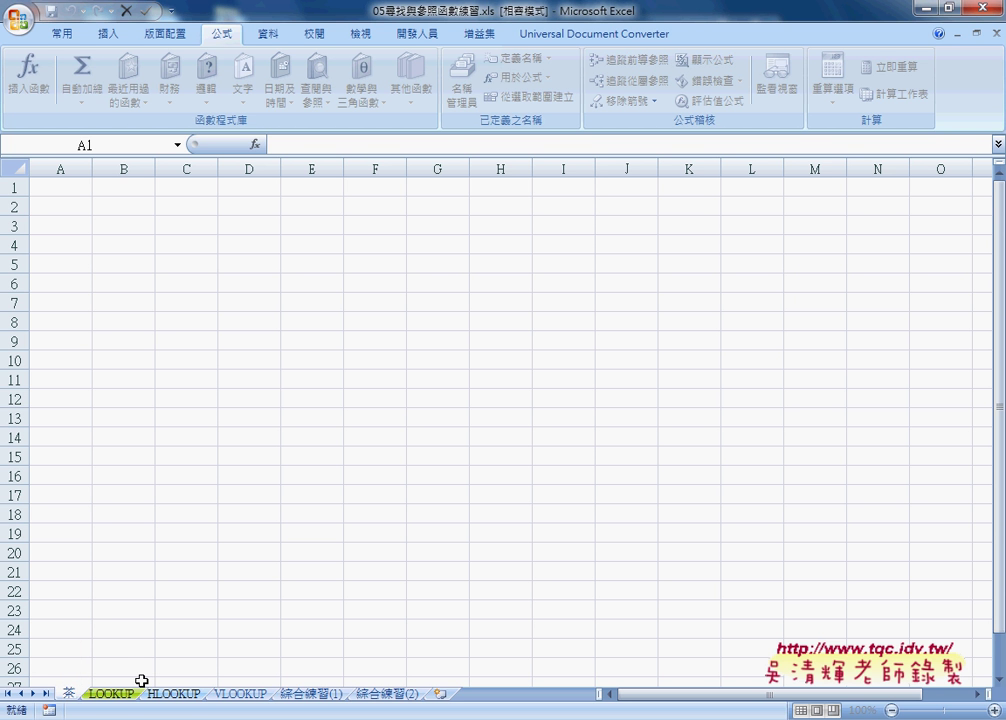
text(vmp)
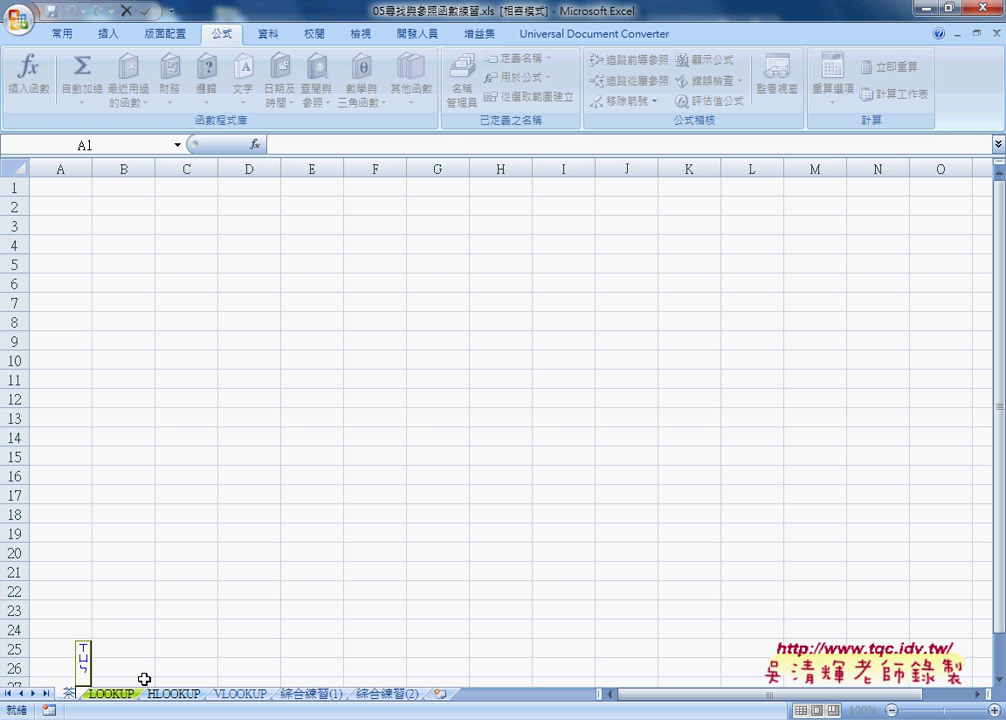
text(6)
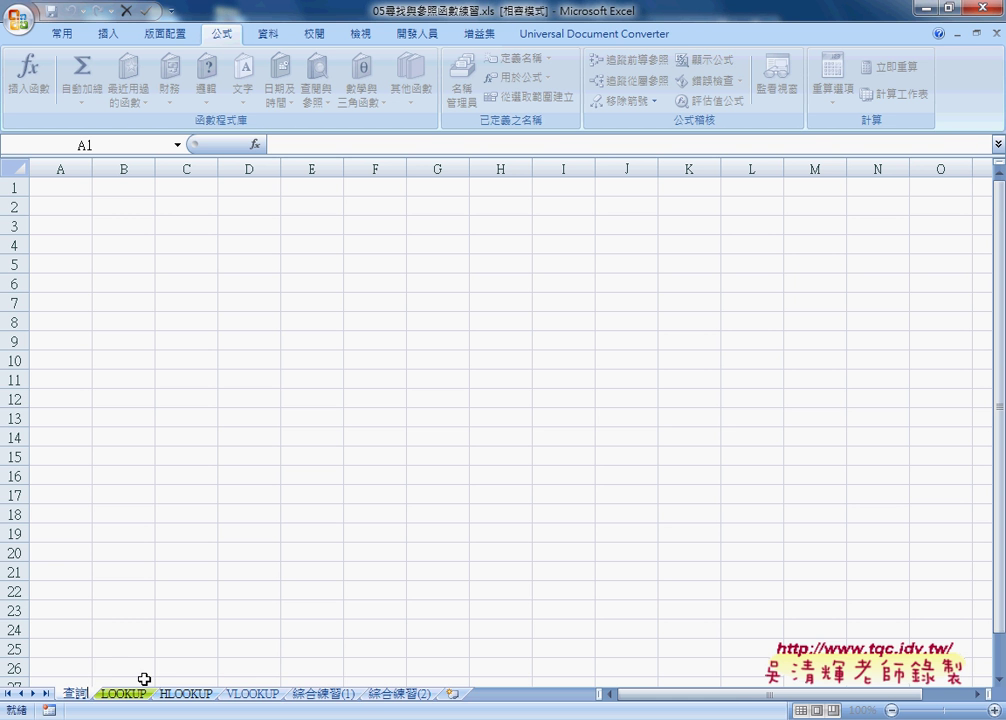
text(r4a)
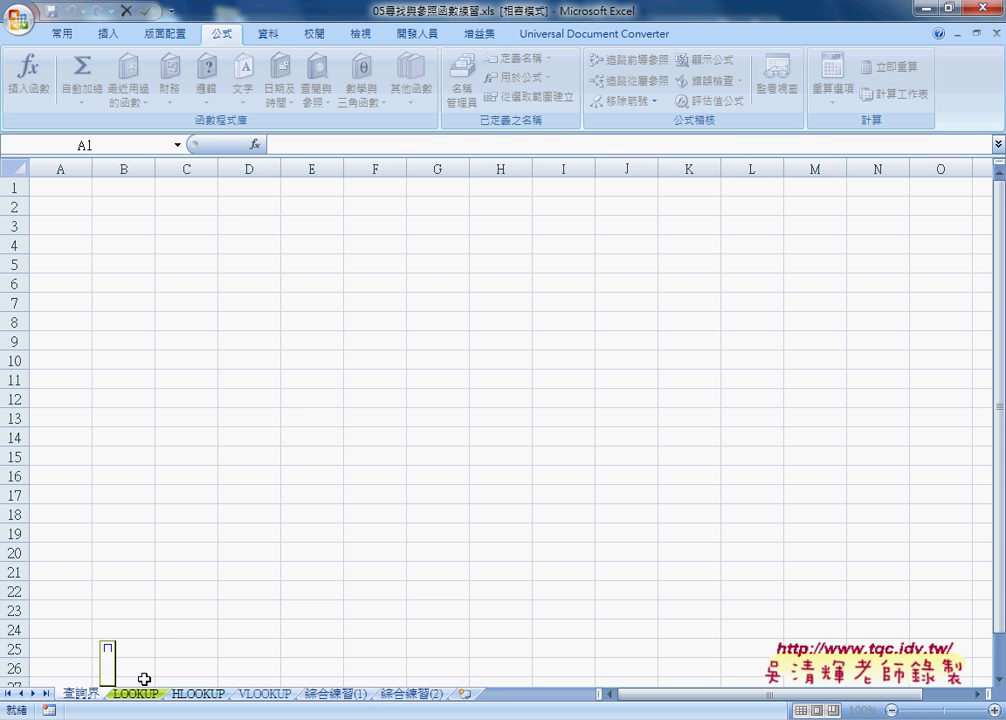
text(4)
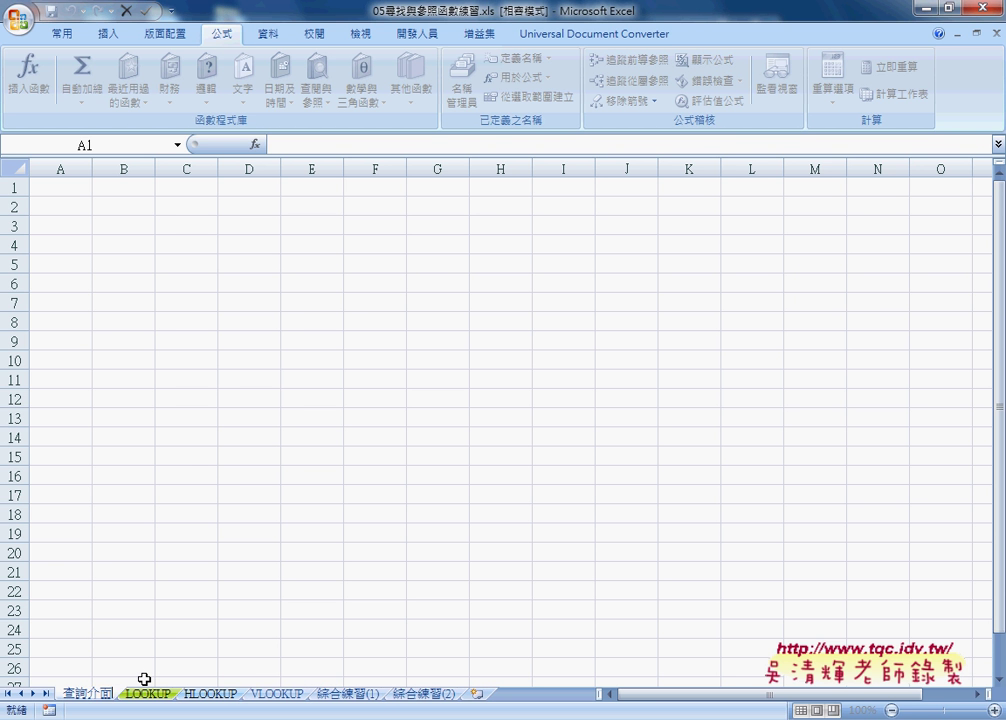
key(Return)
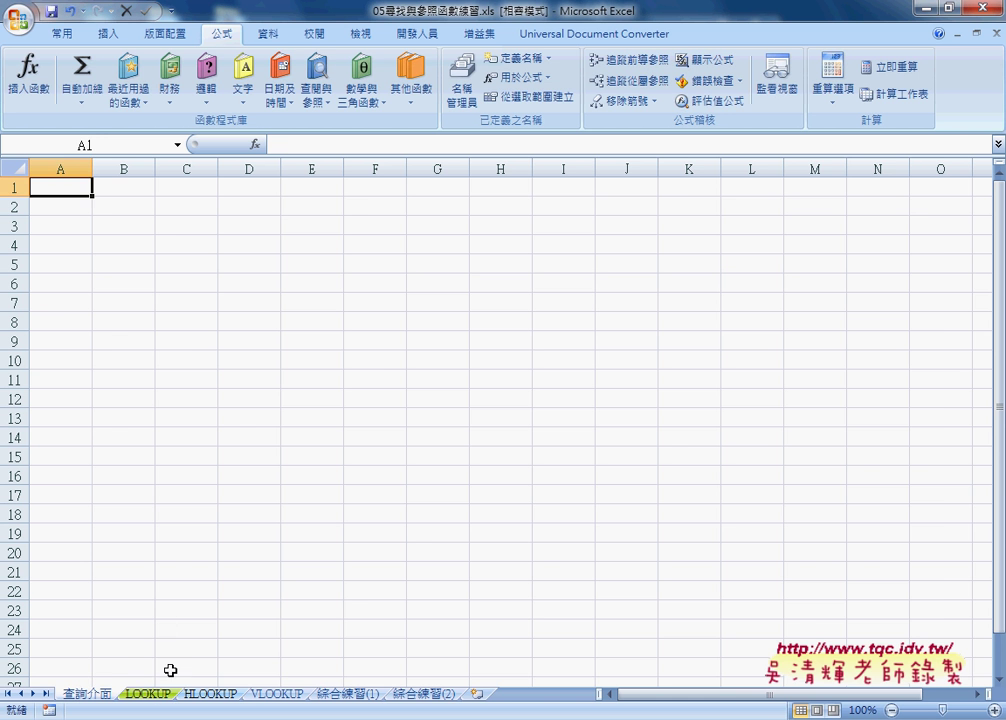
click(148, 694)
Copy the LOOKUP sheet's query box G3:H7 and paste it at B2 on 查詢介面.
drag(437, 231, 542, 307)
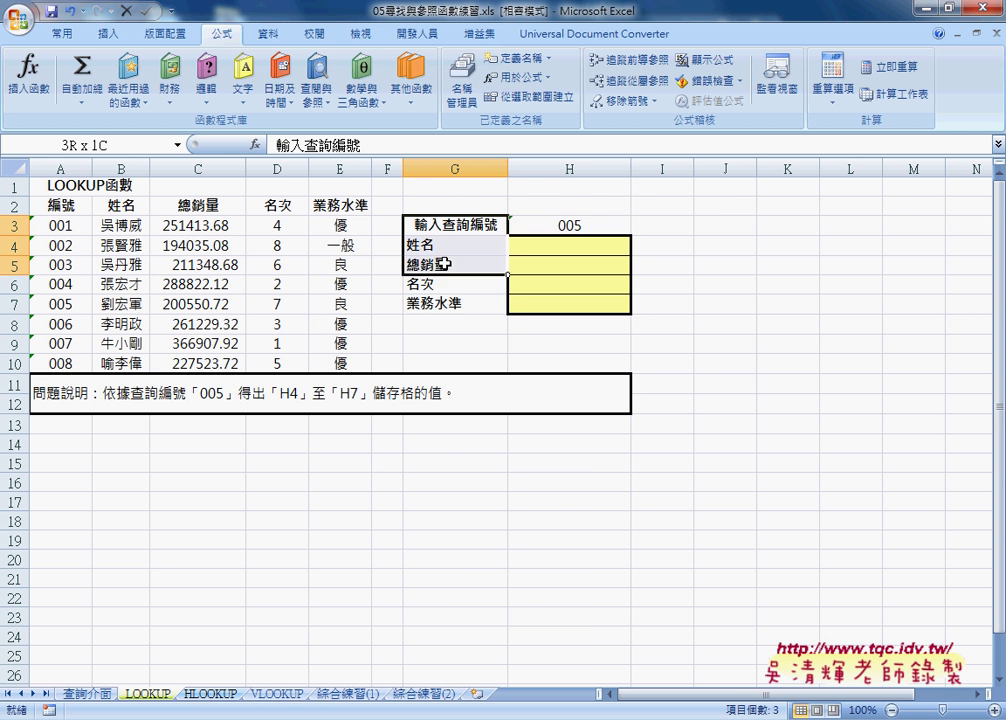
right_click(537, 300)
click(550, 328)
click(87, 694)
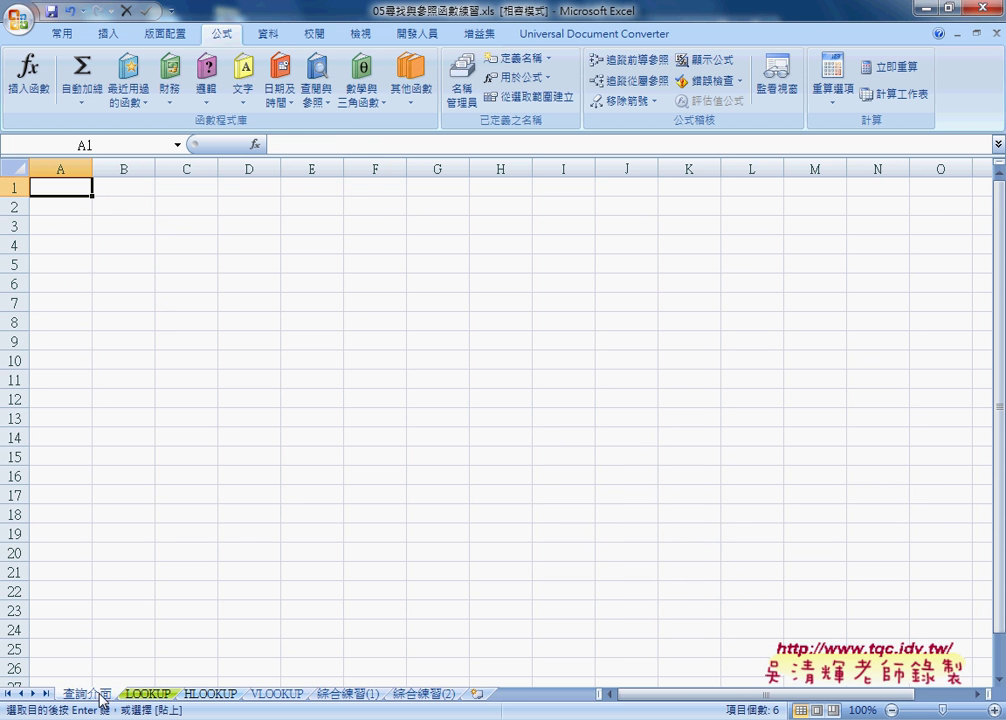
click(122, 199)
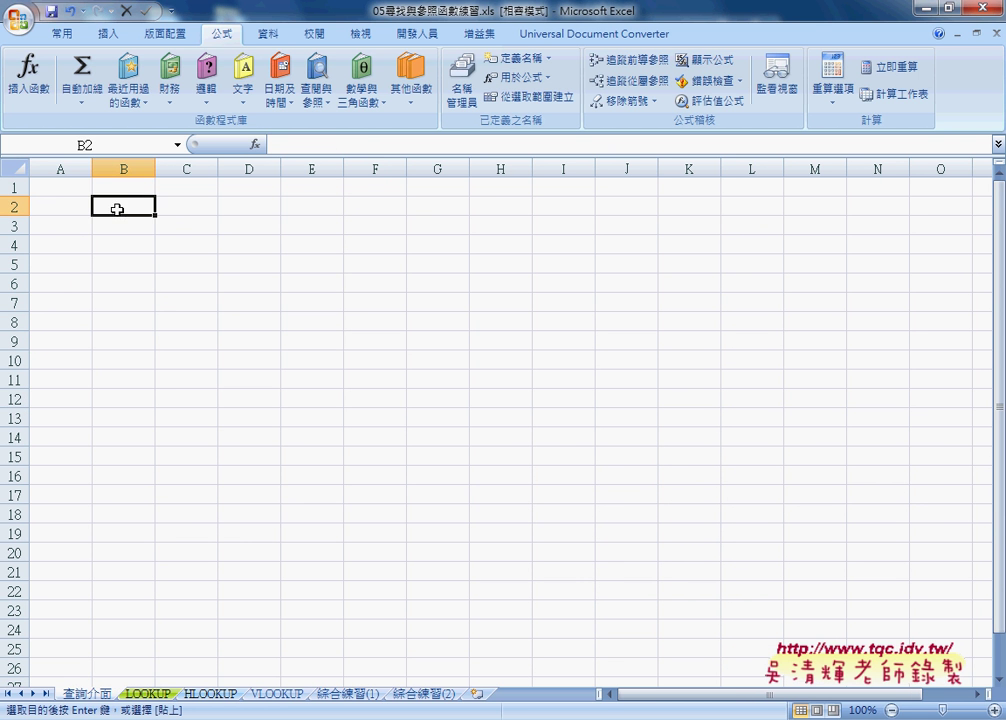
right_click(118, 207)
click(166, 261)
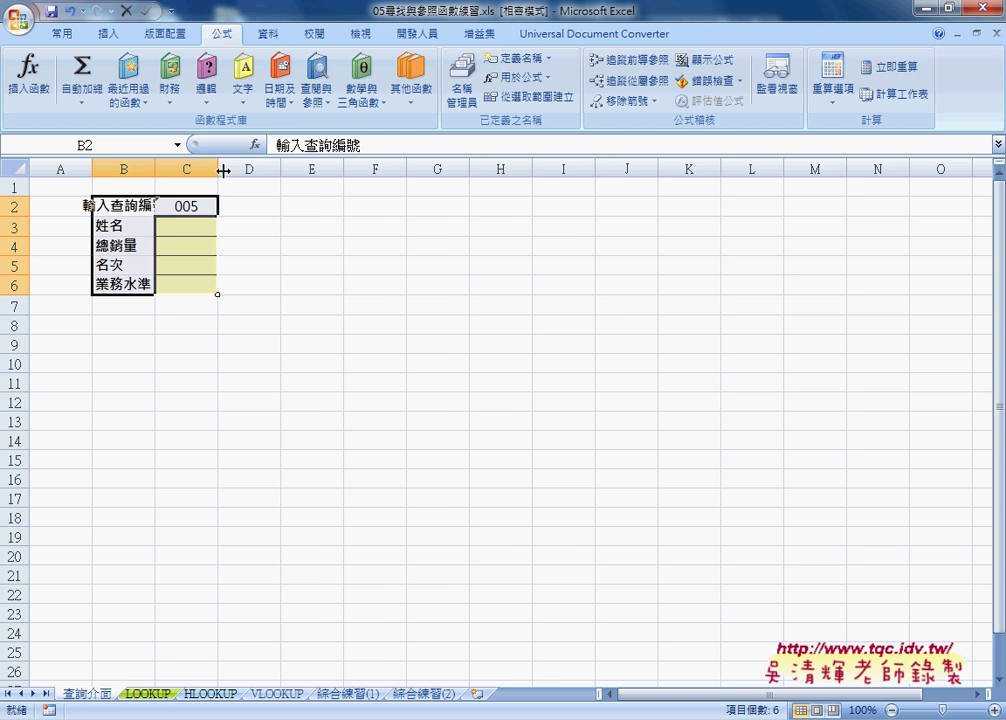
Widen columns B and C so the labels and ID 005 fit.
drag(218, 168, 320, 168)
drag(153, 168, 205, 168)
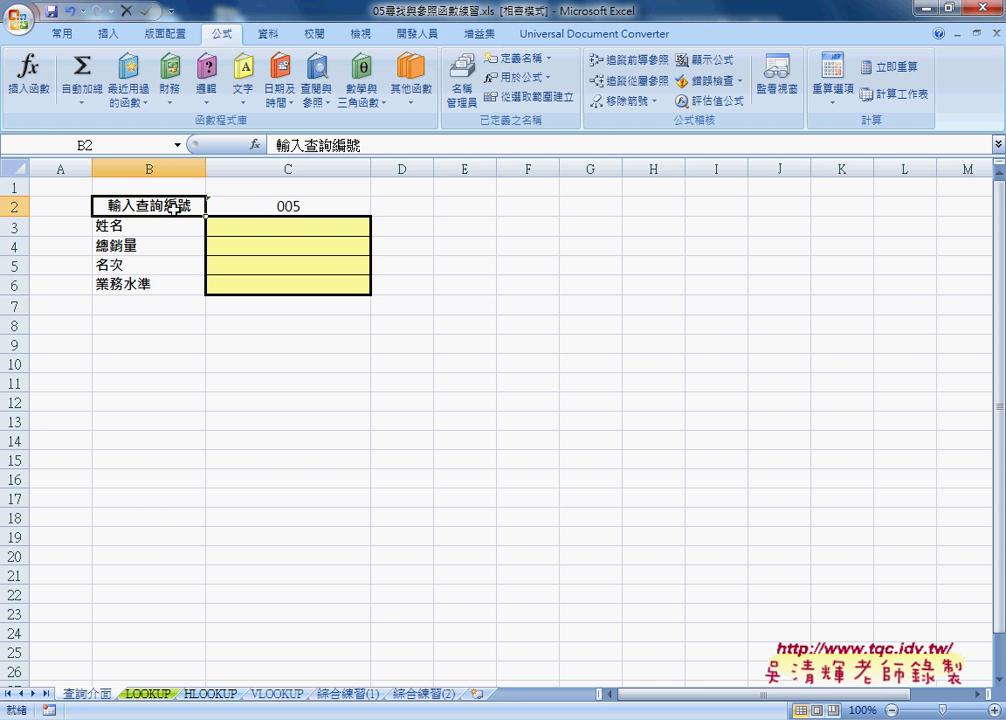
click(265, 205)
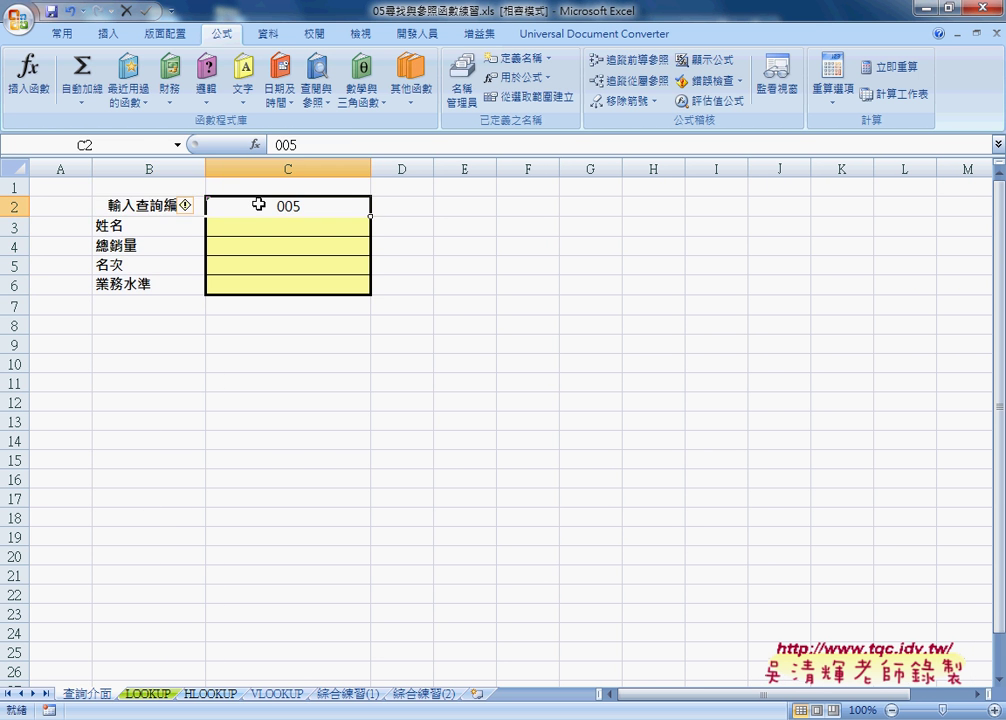
click(140, 694)
Review the LOOKUP sheet's data row for ID 005, including rank 7 and rating 良.
drag(66, 206, 56, 280)
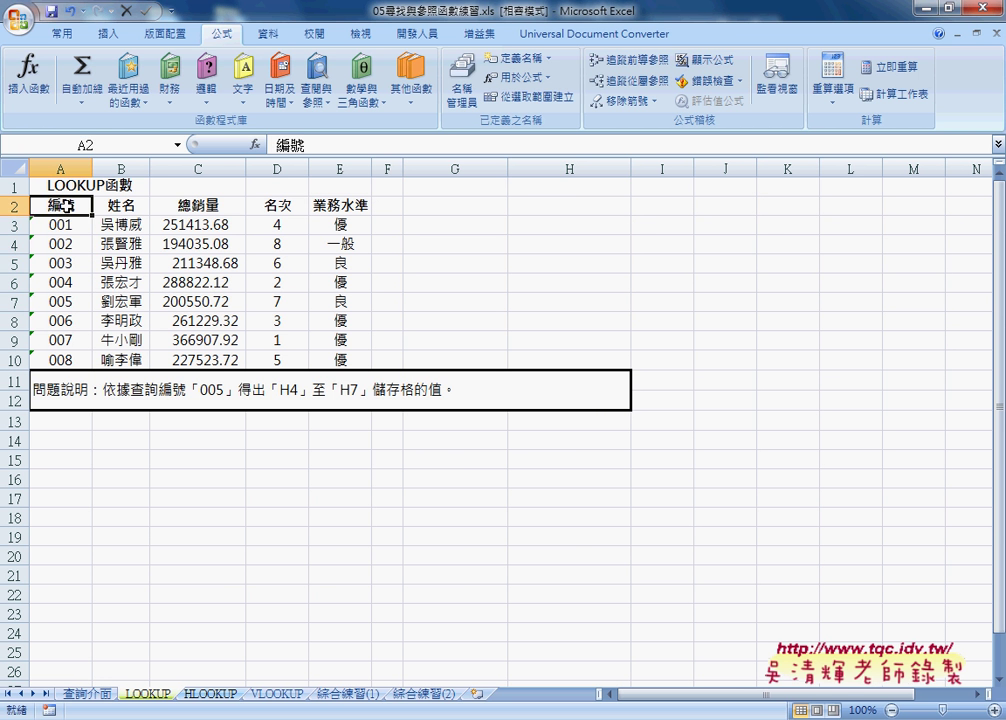
click(68, 250)
click(68, 300)
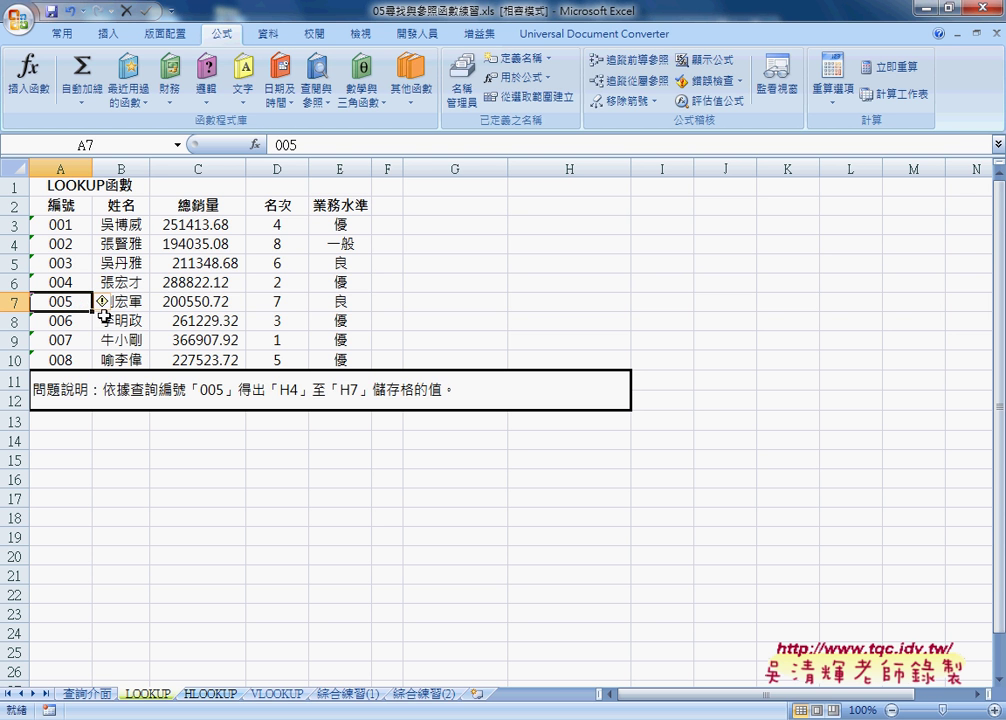
click(14, 301)
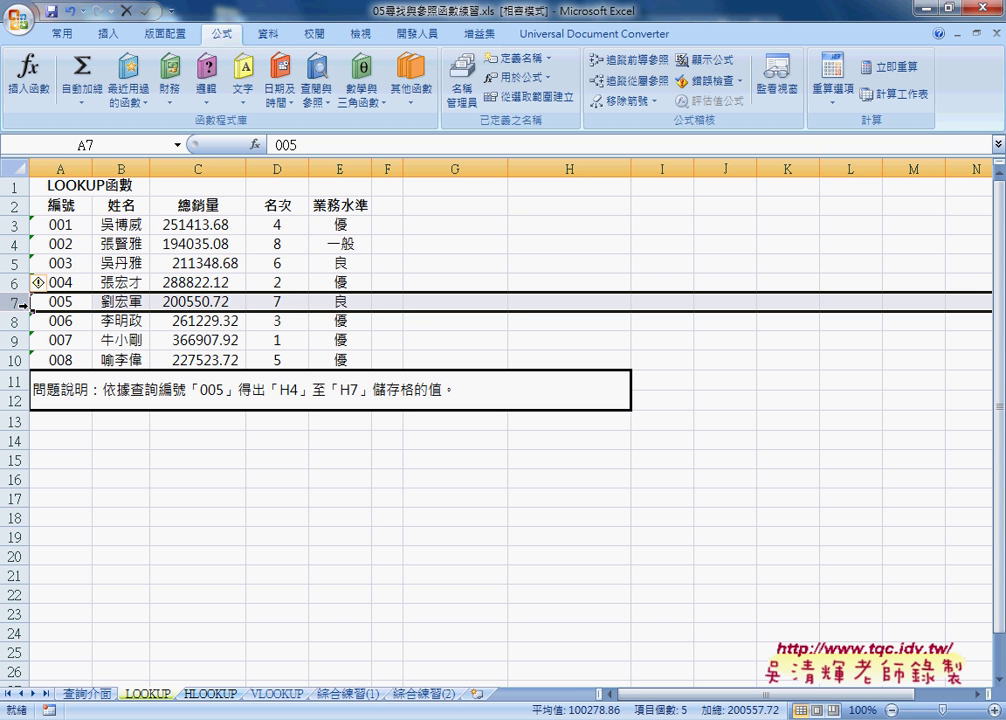
click(121, 302)
click(275, 301)
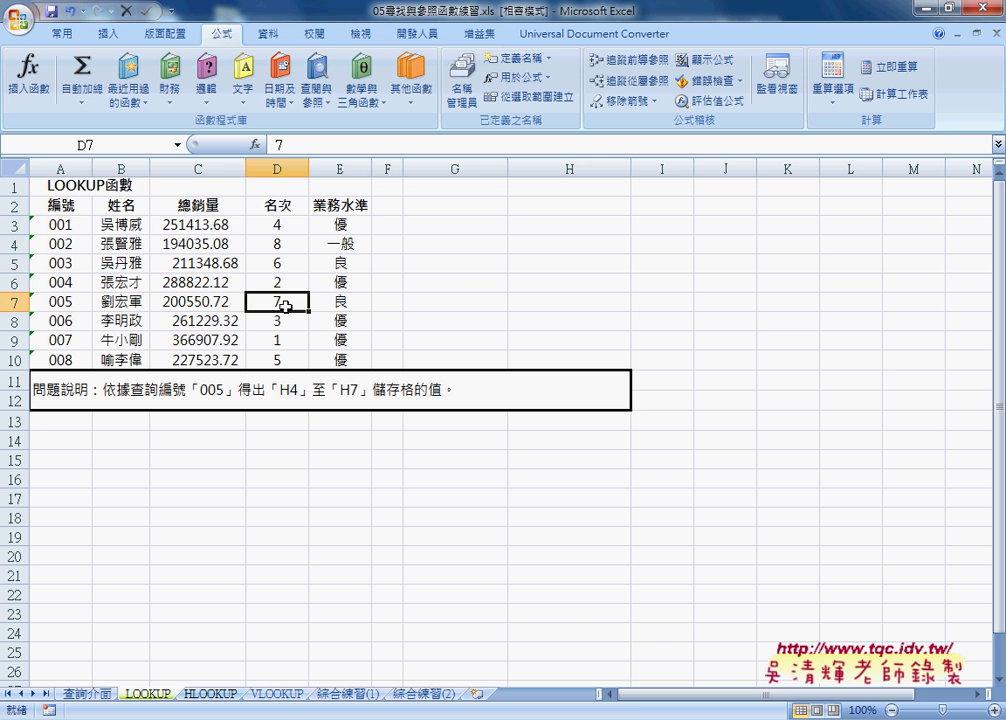
click(350, 309)
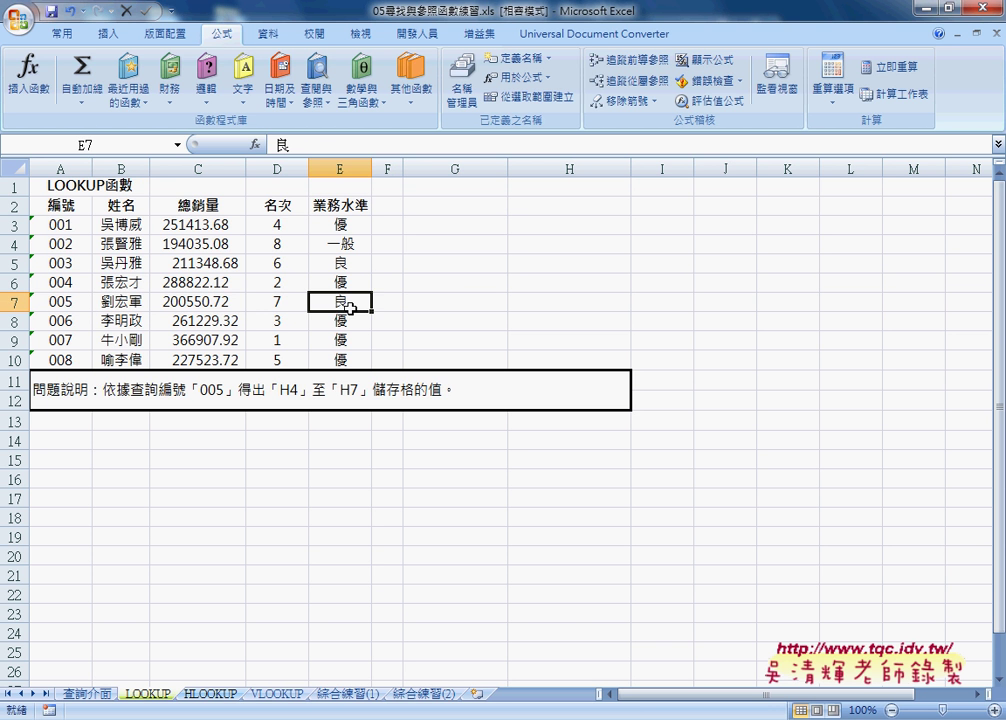
click(115, 300)
On 查詢介面, select the empty result cells C3:C6, ending on C3.
click(90, 695)
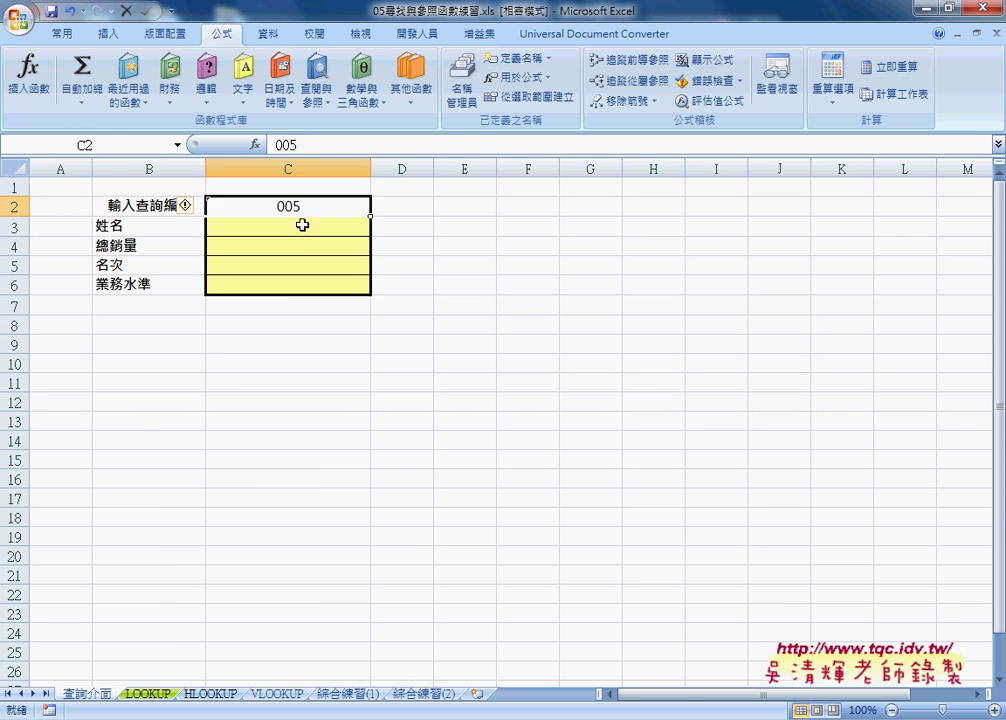
drag(299, 224, 300, 290)
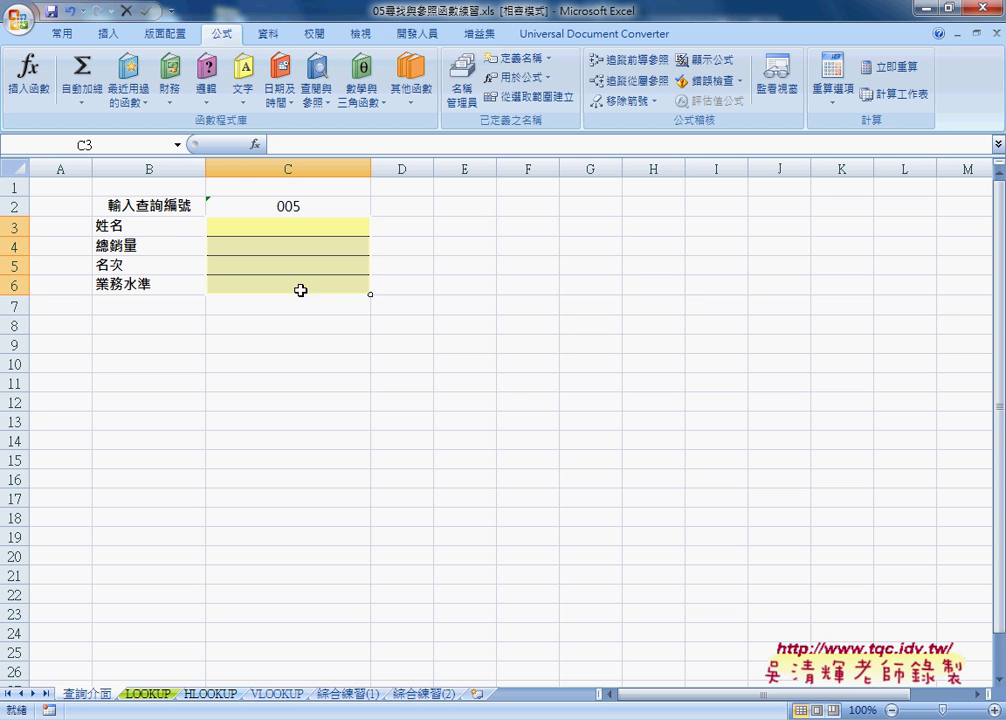
drag(307, 197, 307, 285)
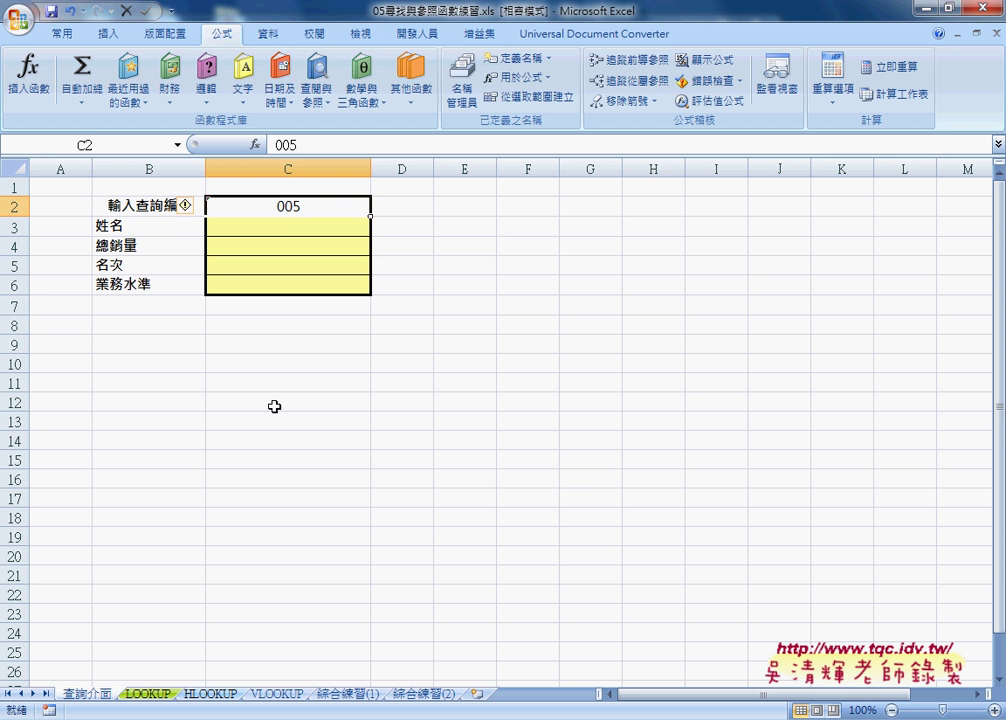
click(287, 228)
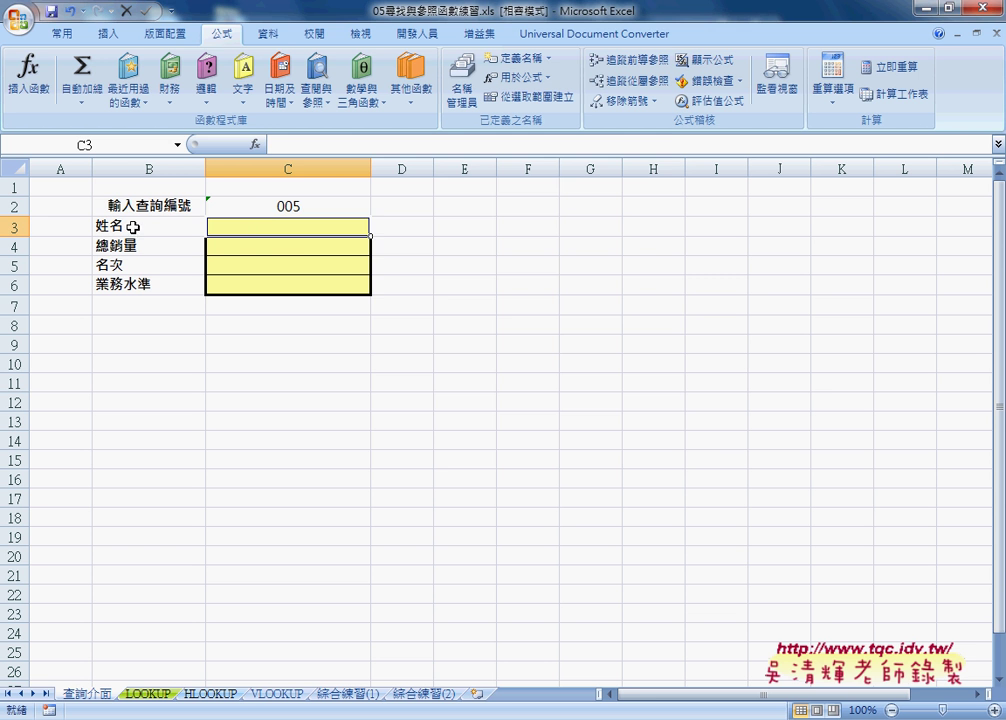
Insert the LOOKUP function into C3 from the 檢視與參照 category.
click(255, 144)
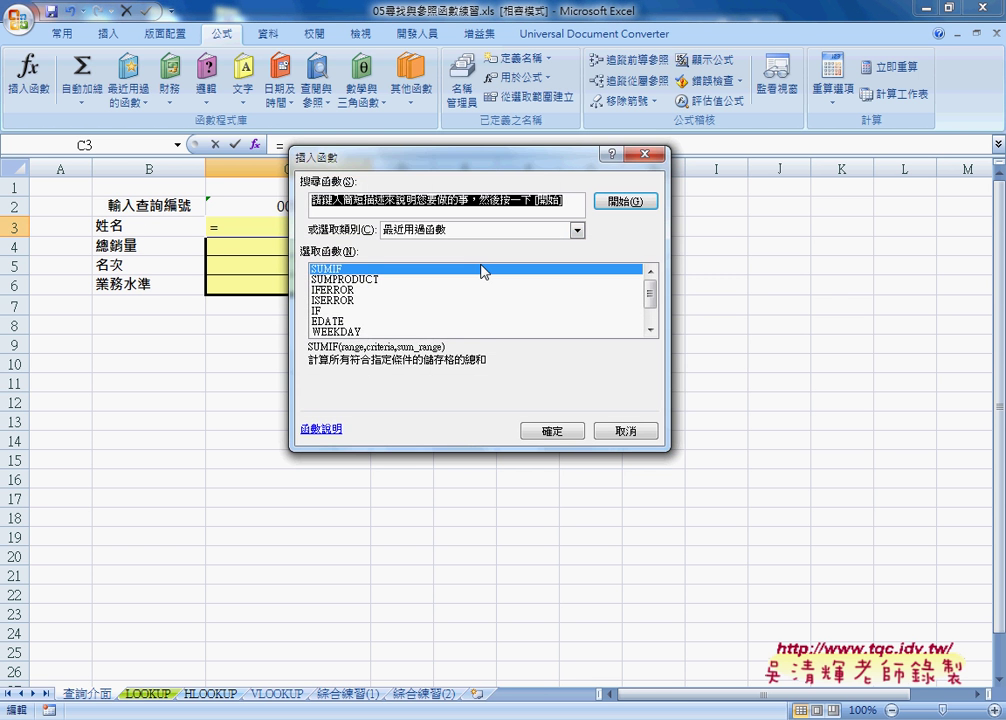
drag(485, 157, 677, 155)
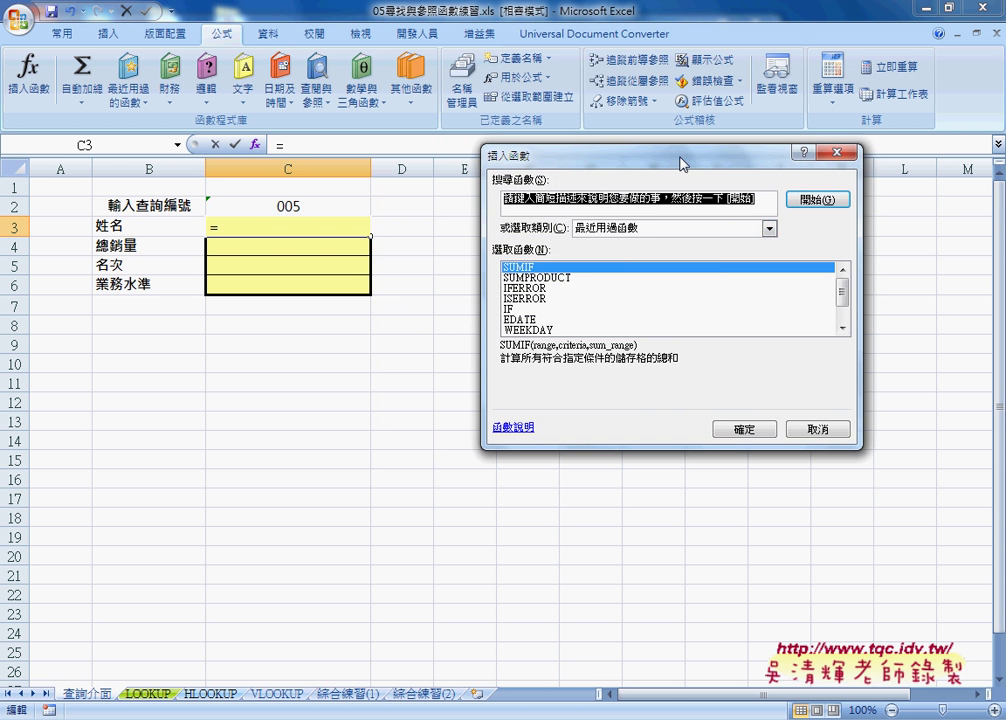
click(750, 230)
click(726, 309)
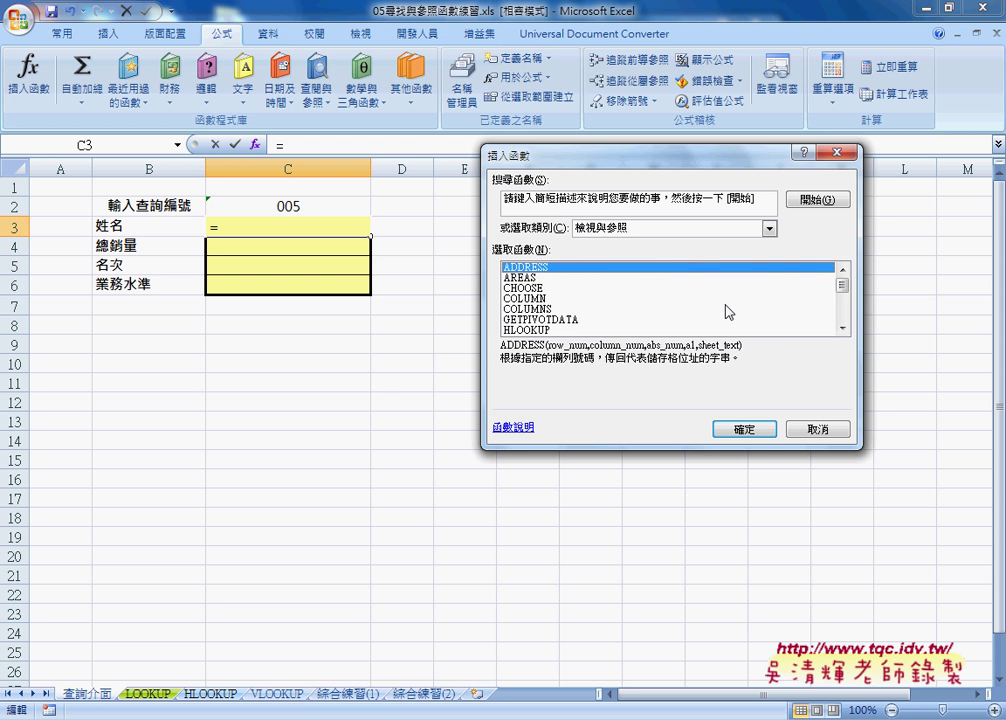
drag(843, 283, 845, 290)
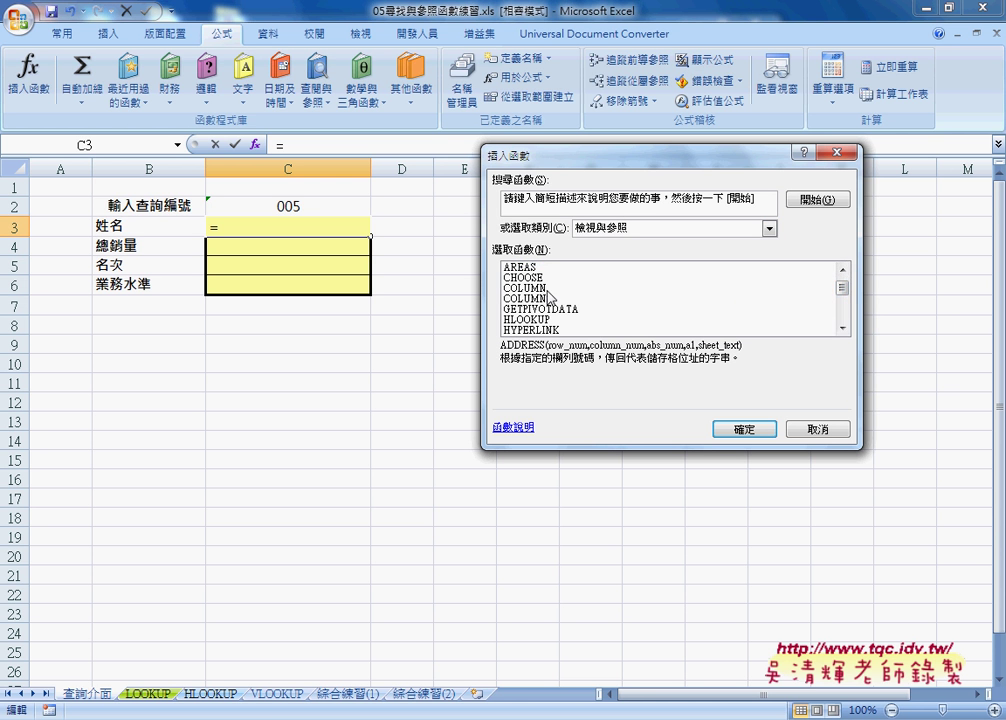
double_click(843, 328)
click(843, 328)
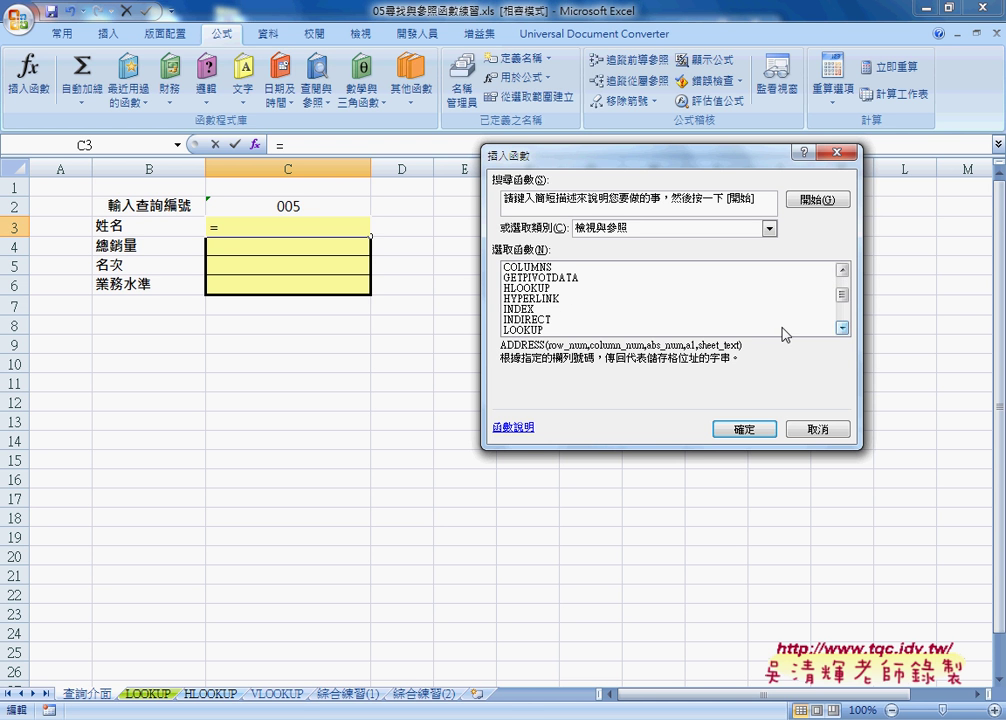
click(600, 309)
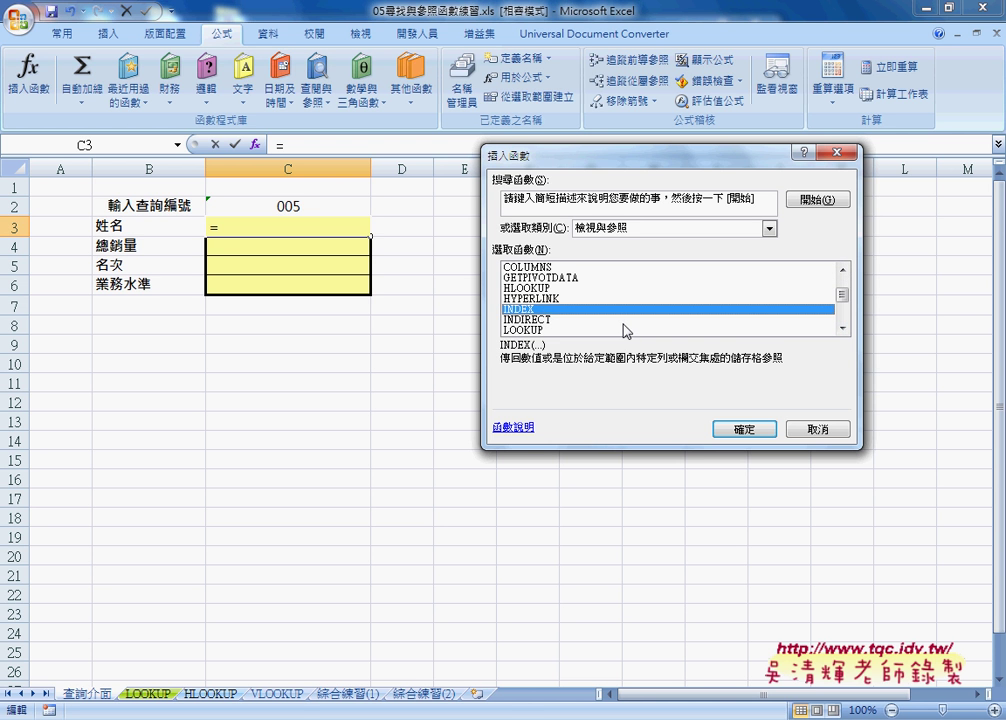
click(535, 320)
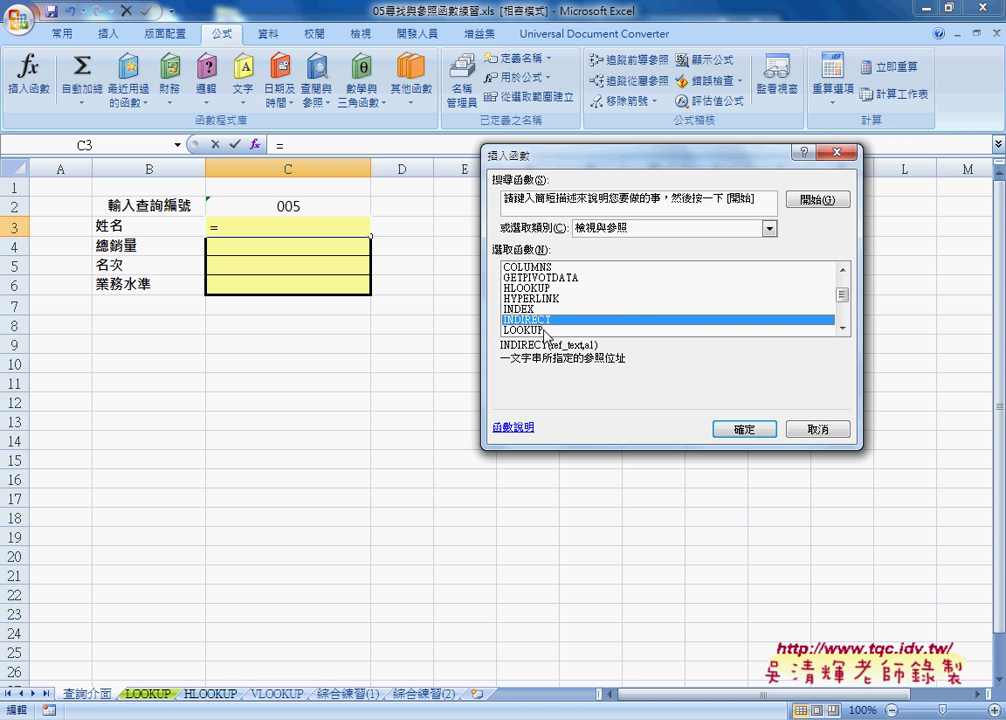
click(545, 330)
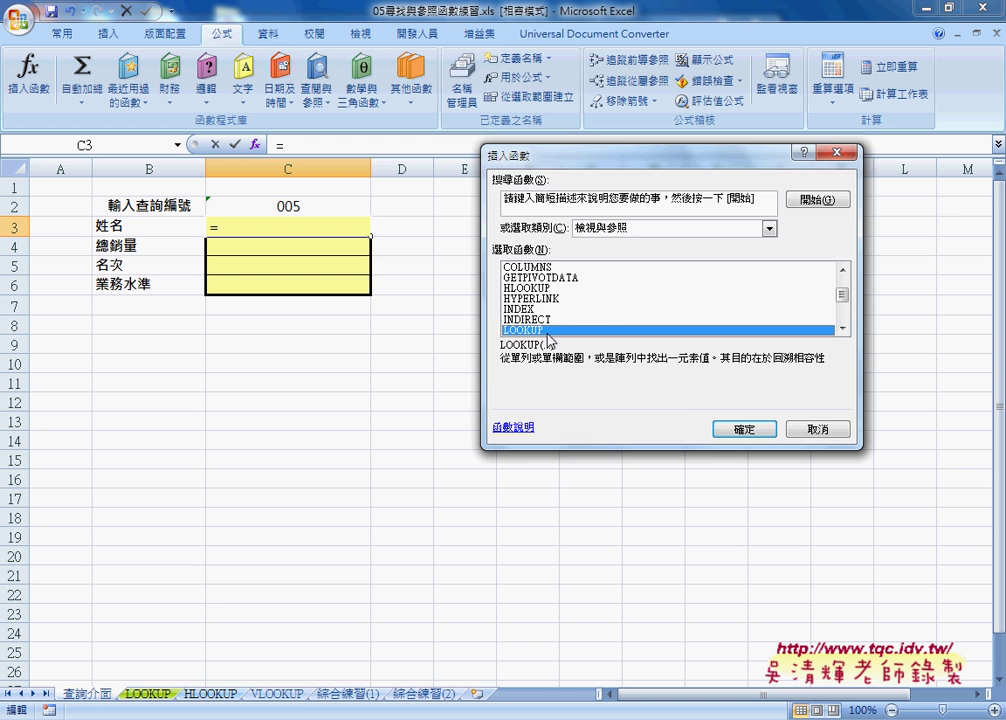
click(744, 429)
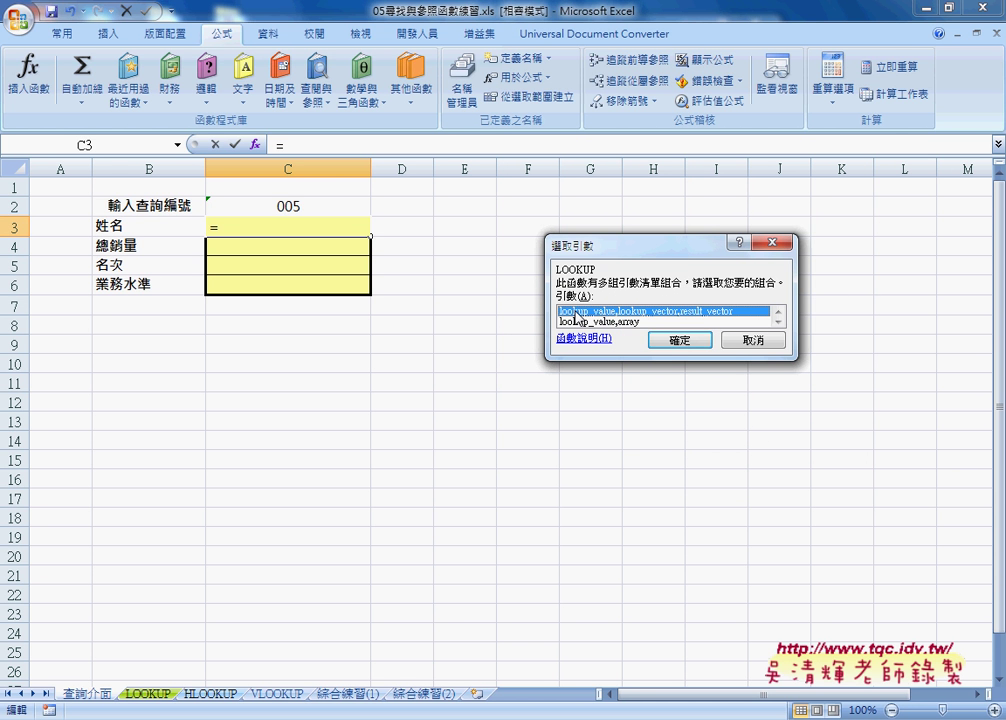
Use LOOKUP's vector form with lookup value C2 and lookup vector LOOKUP!A3:A10.
click(688, 345)
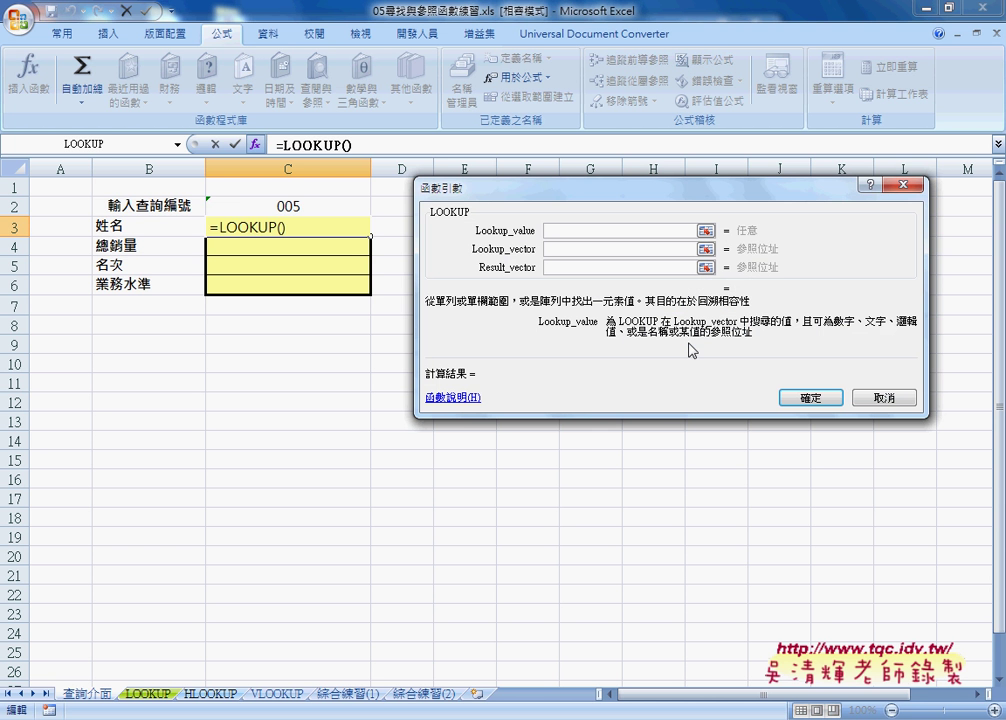
click(309, 205)
click(552, 249)
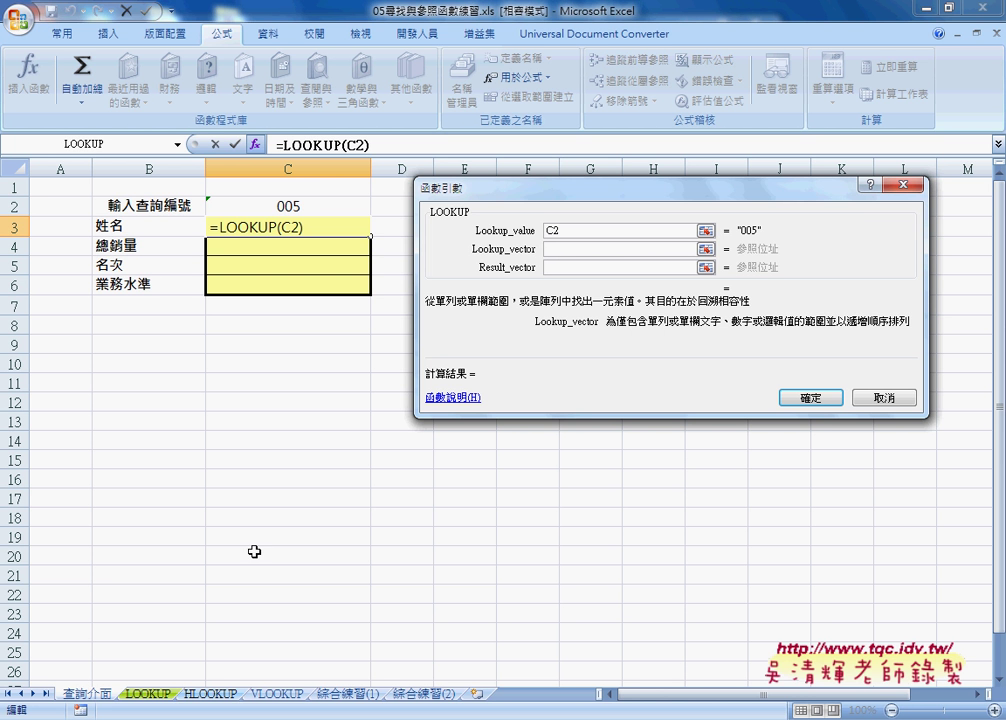
click(149, 693)
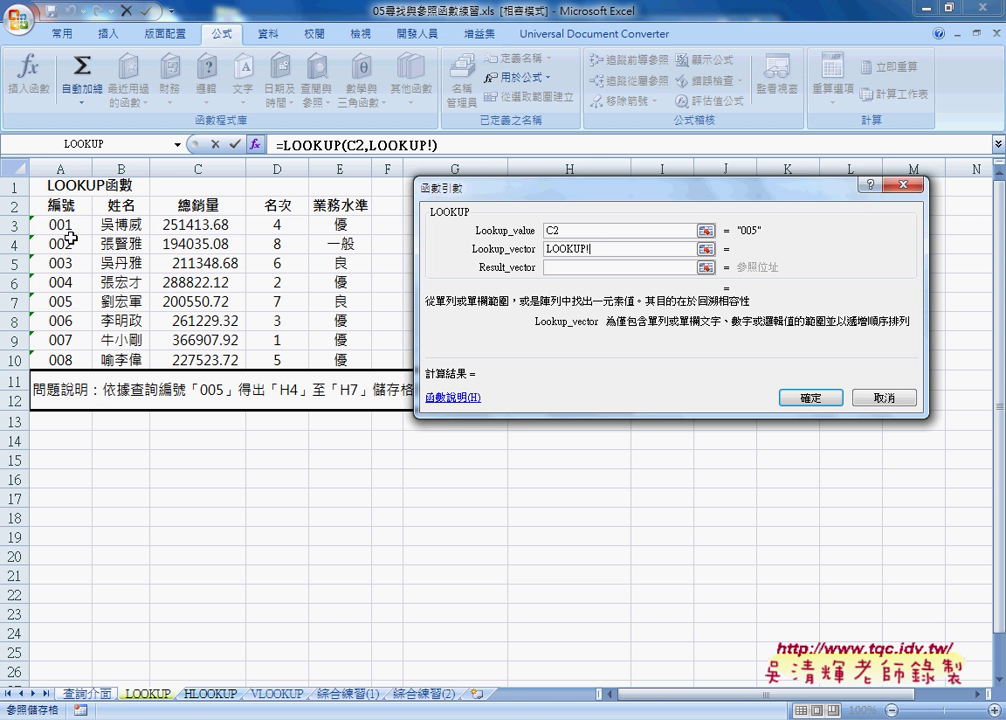
drag(62, 226, 80, 358)
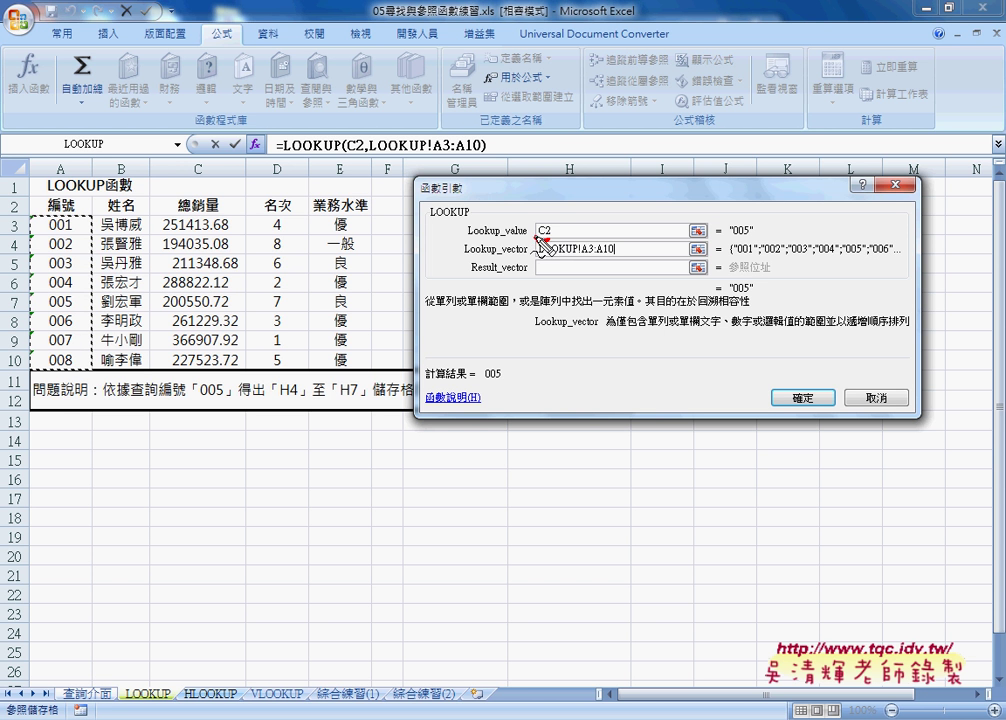
Annotate the C2 value, ID column and ID 005's name, then clear the marks.
drag(548, 224, 541, 226)
drag(755, 218, 733, 216)
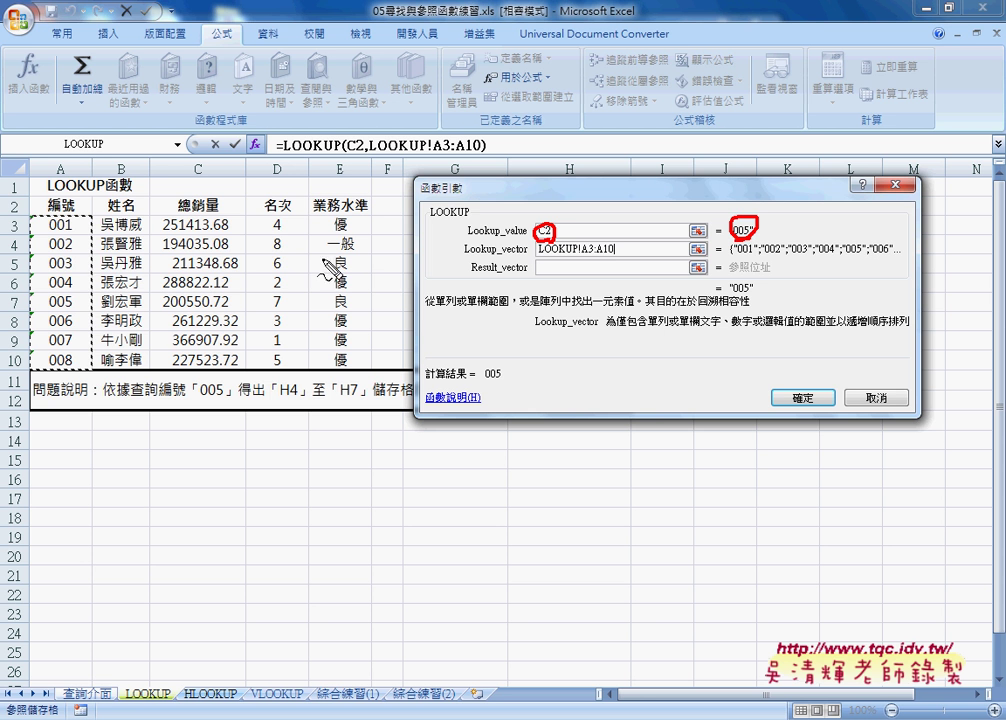
mouse_move(104, 223)
mouse_down()
mouse_move(82, 300)
mouse_move(22, 340)
mouse_move(22, 230)
mouse_move(88, 222)
mouse_up()
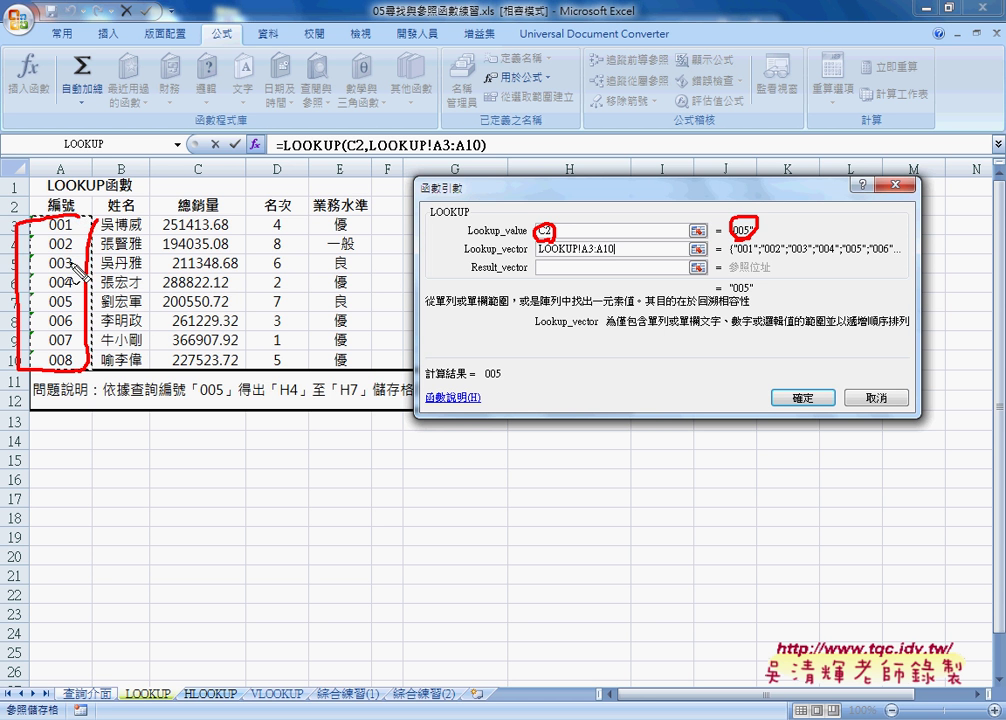
drag(79, 286, 62, 330)
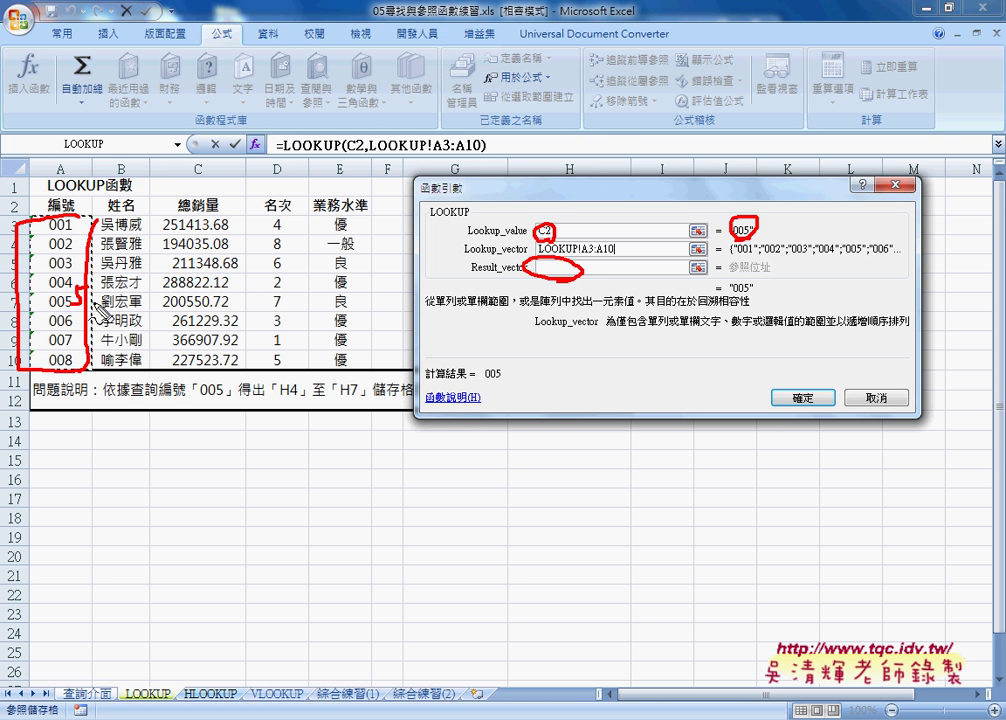
drag(98, 316, 150, 318)
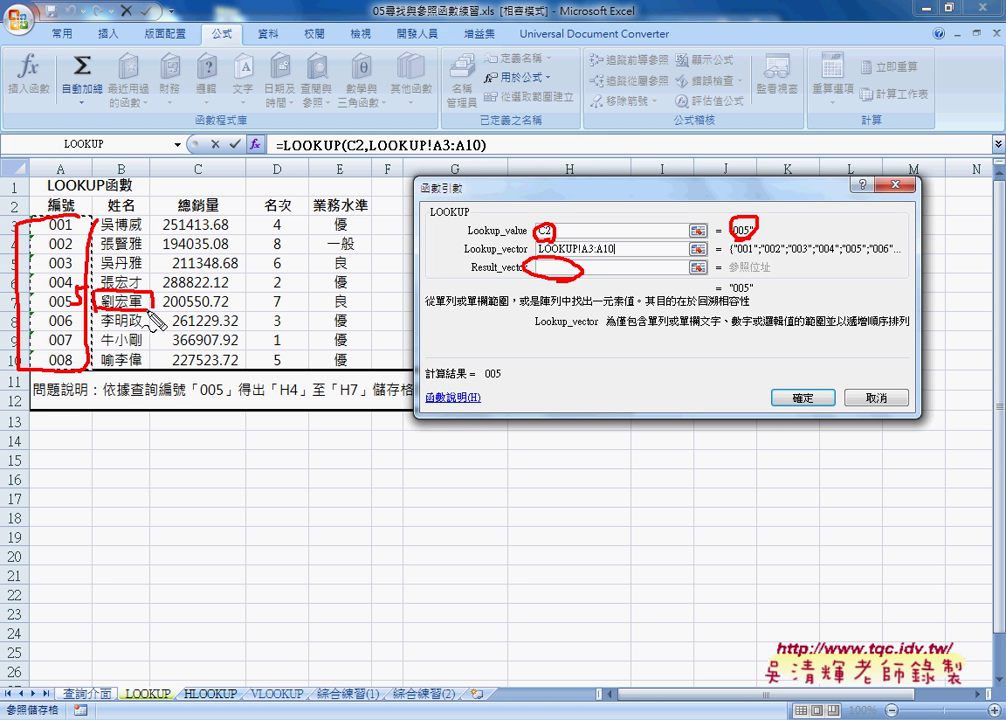
key(Escape)
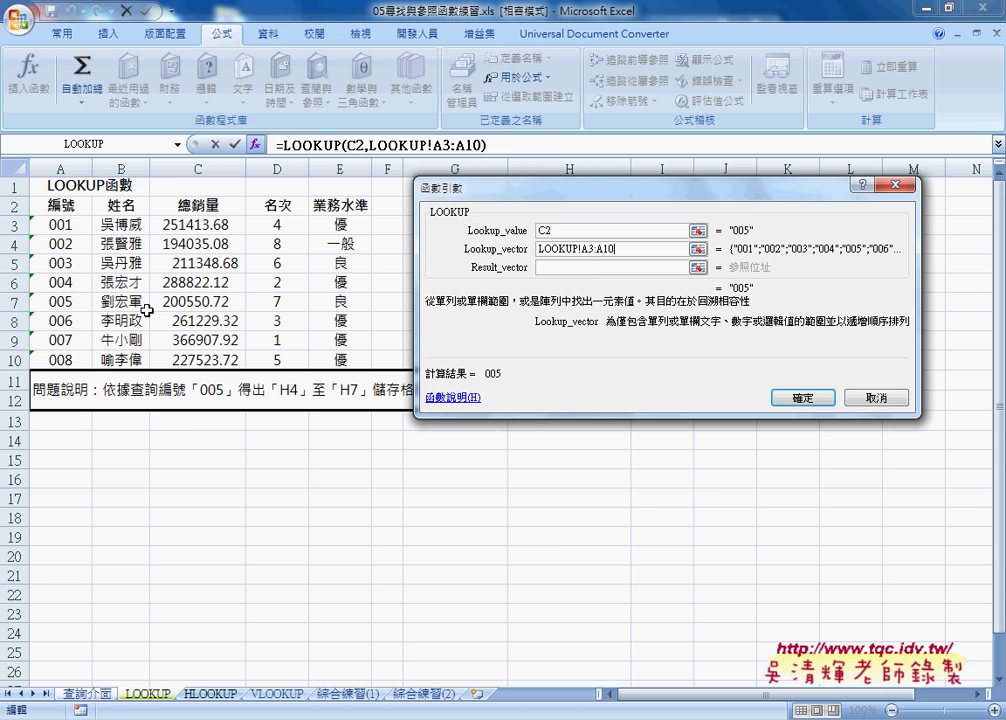
click(552, 267)
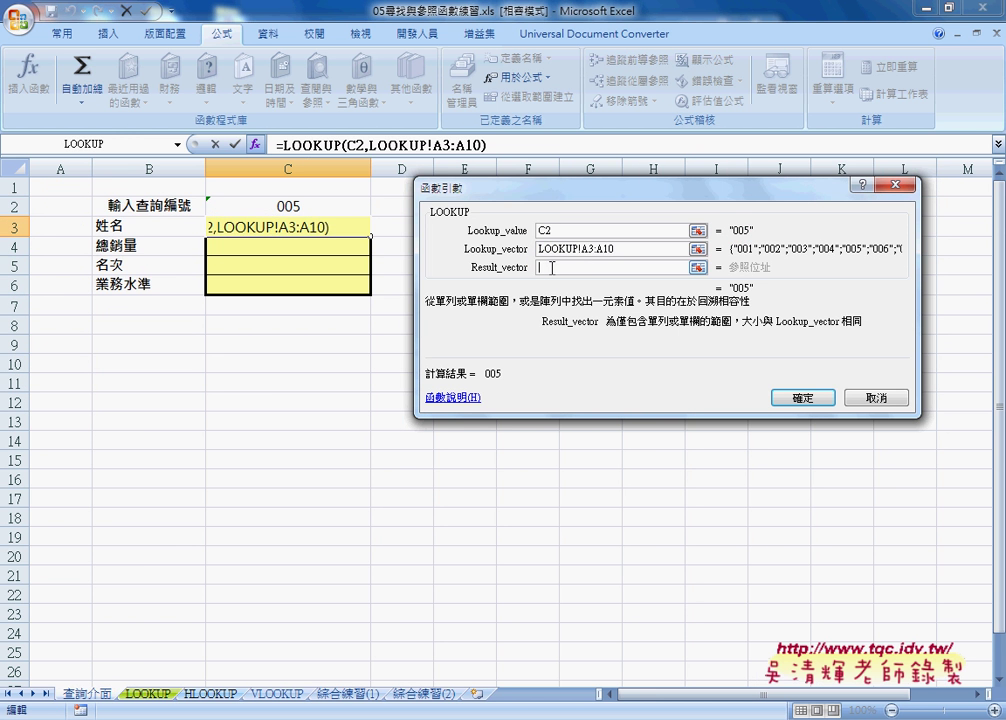
Finish C3 as =LOOKUP(C2,LOOKUP!A3:A10,LOOKUP!B3:B10) using LOOKUP!B3:B10 as result vector.
click(150, 697)
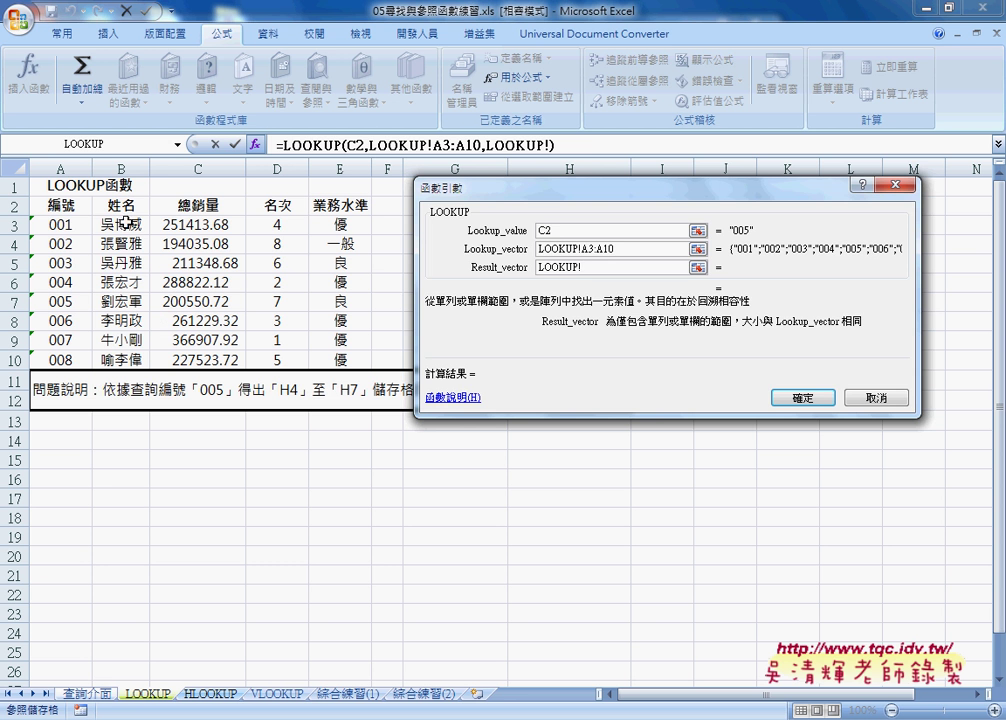
drag(121, 224, 125, 361)
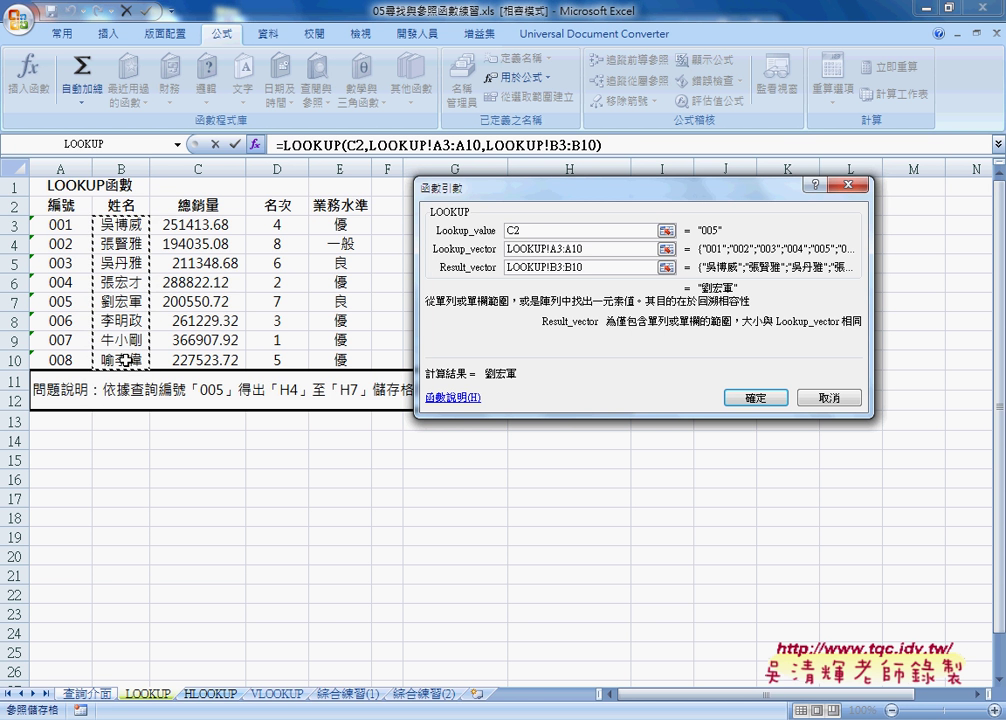
click(756, 399)
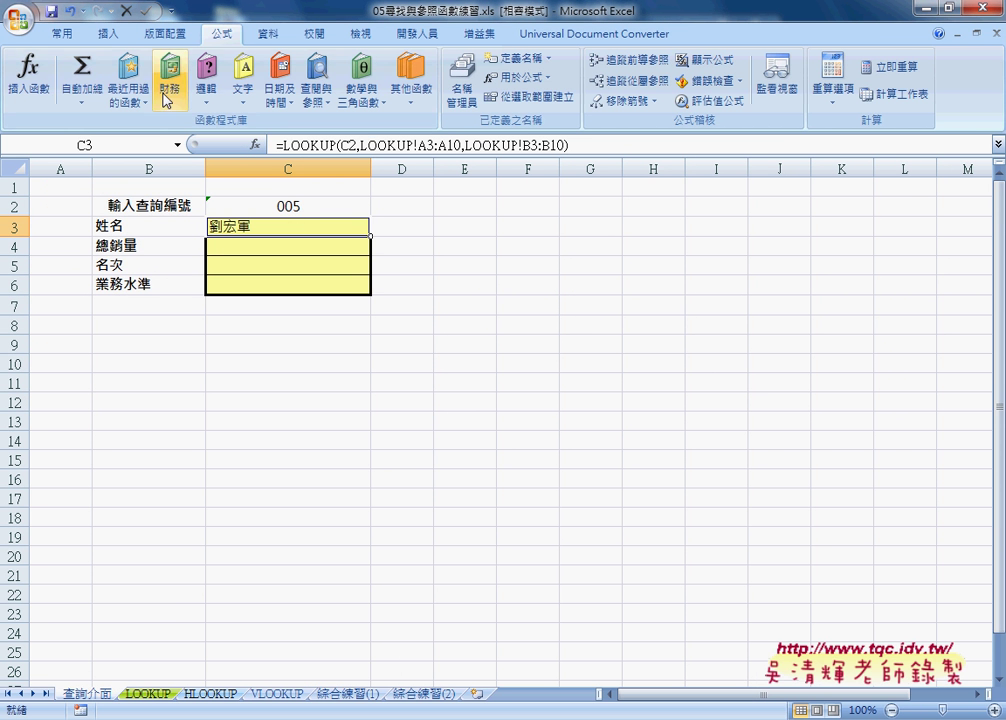
Centre-align result cells C3:C6 from the Home tab's Alignment group.
click(68, 35)
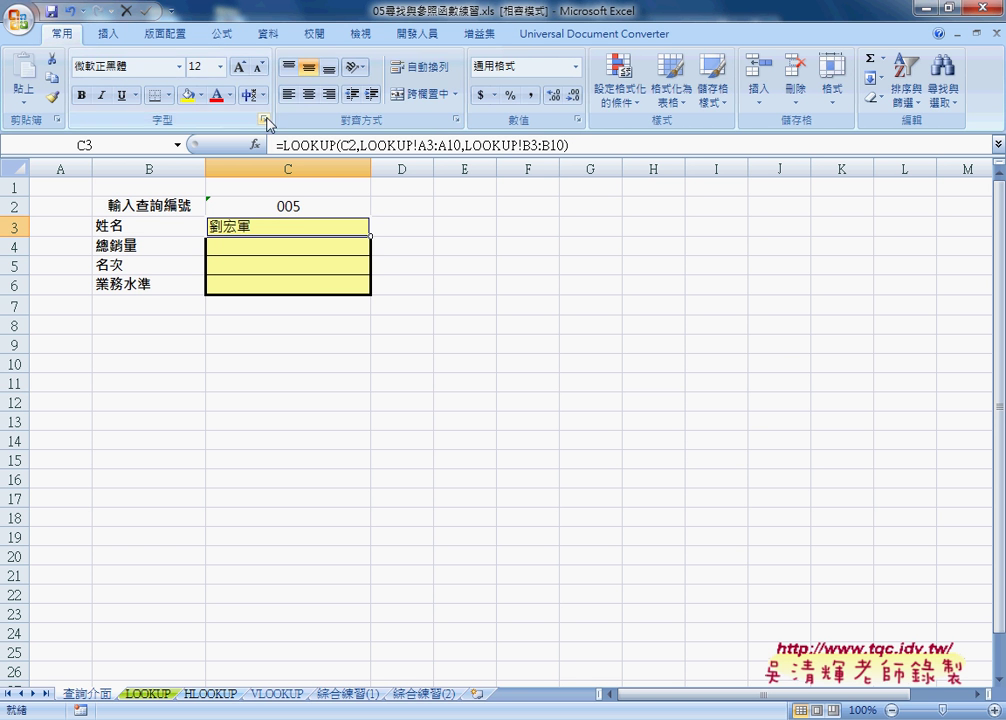
click(310, 95)
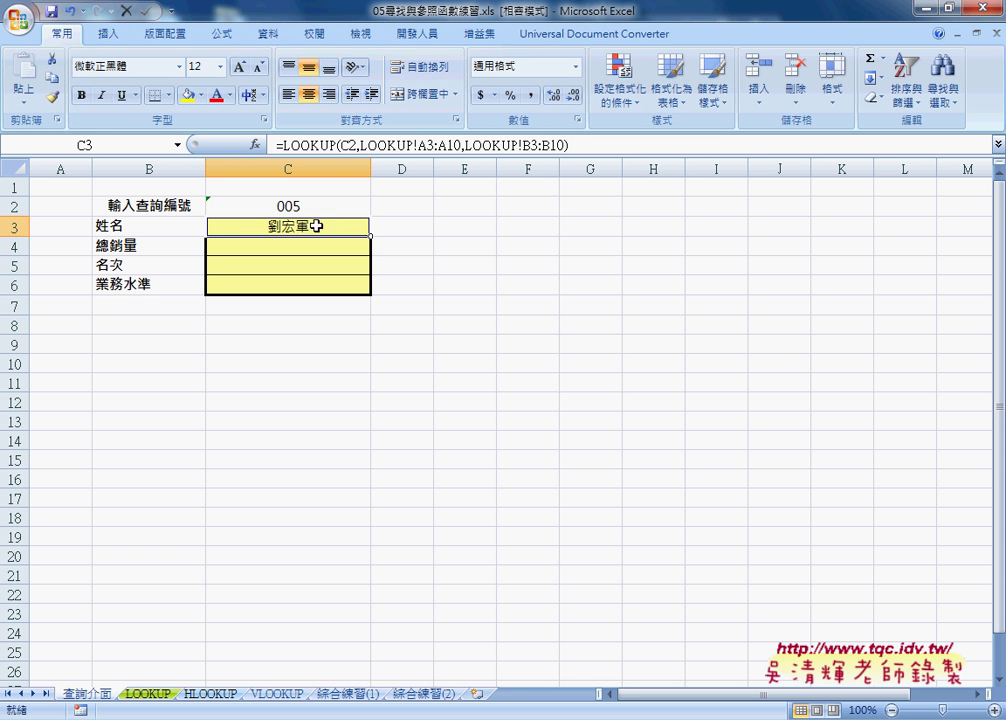
drag(316, 222, 316, 284)
click(288, 94)
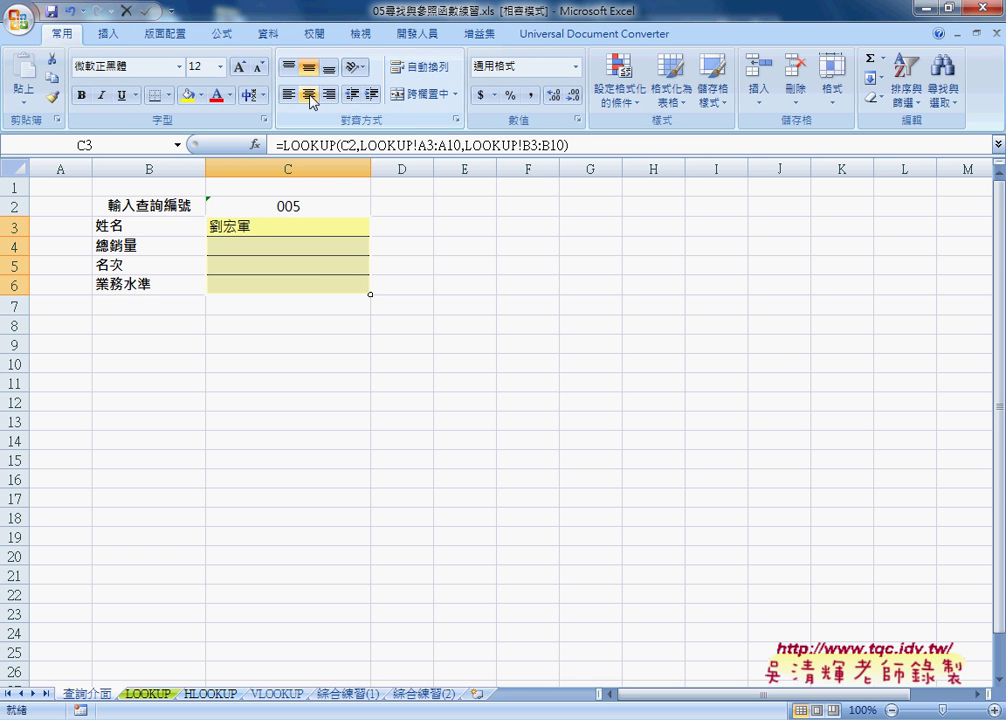
click(309, 94)
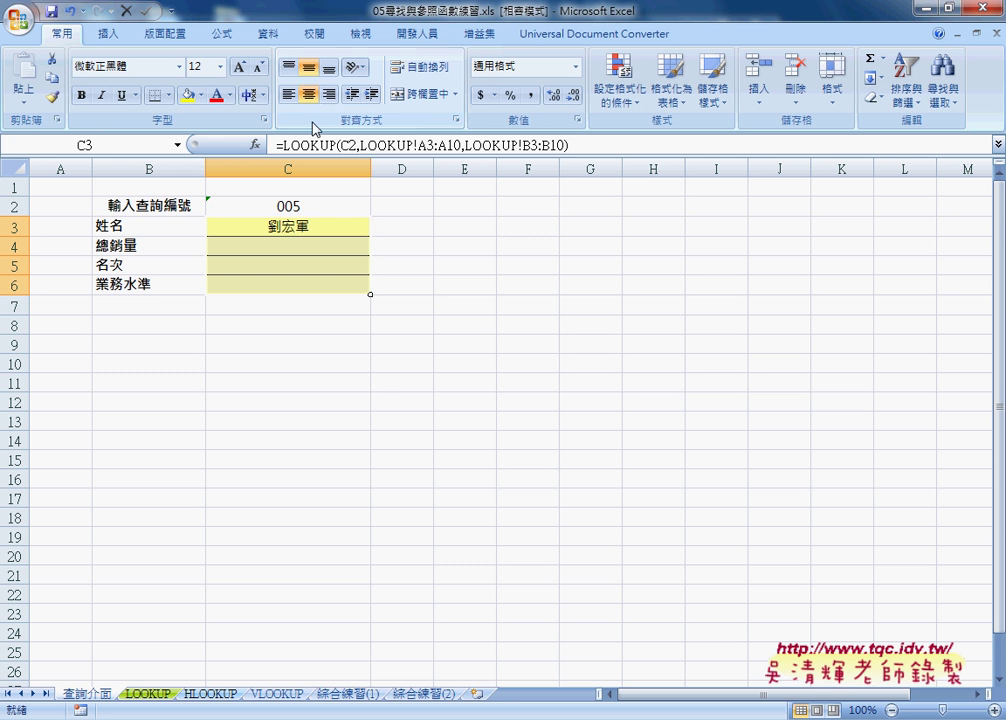
click(299, 245)
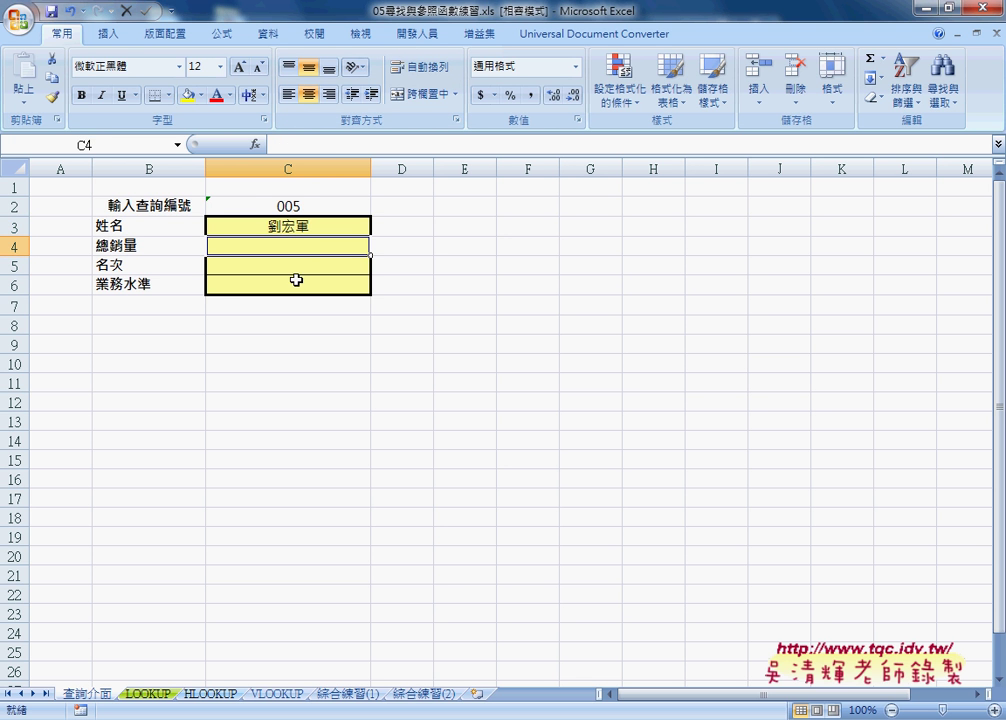
click(300, 223)
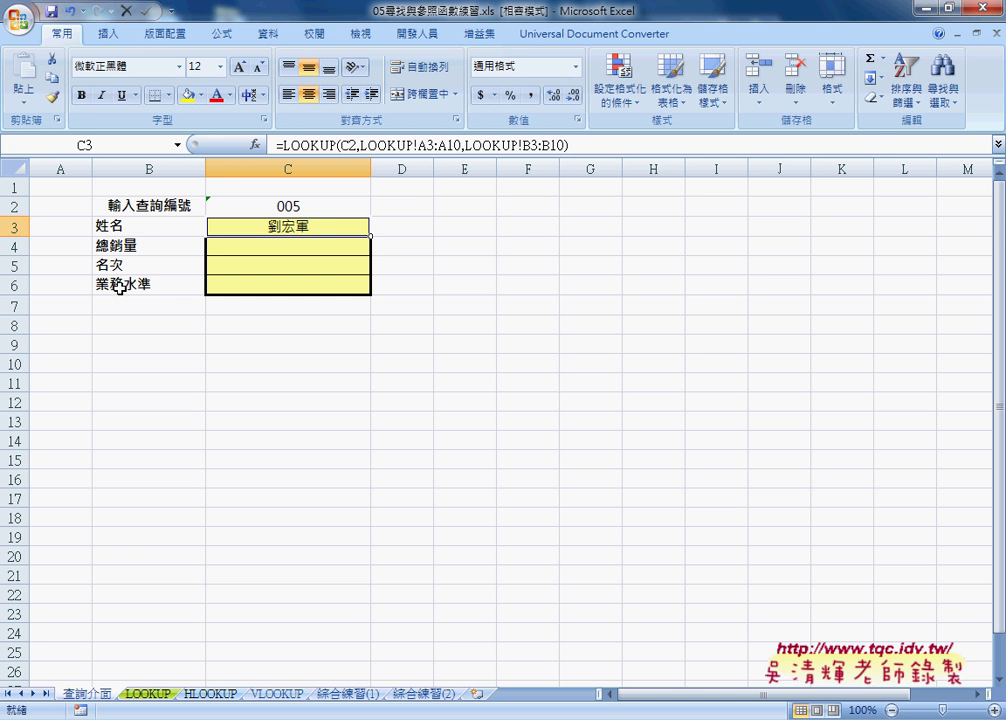
Copy C3's LOOKUP formula text from the formula bar.
drag(568, 145, 277, 145)
key(ctrl+c)
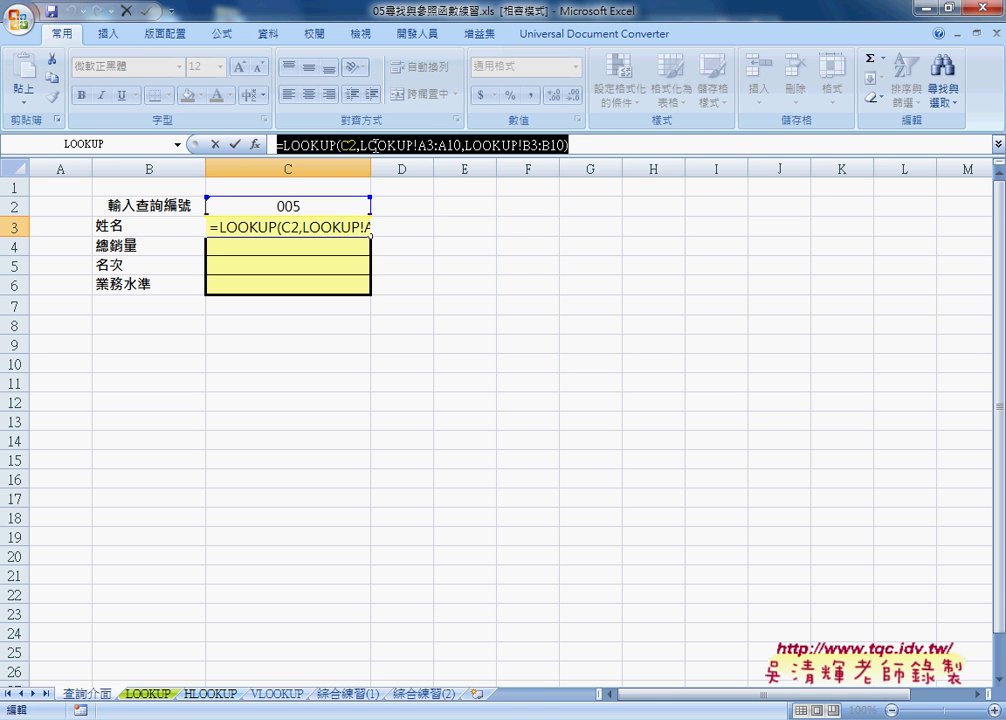
right_click(374, 145)
click(413, 177)
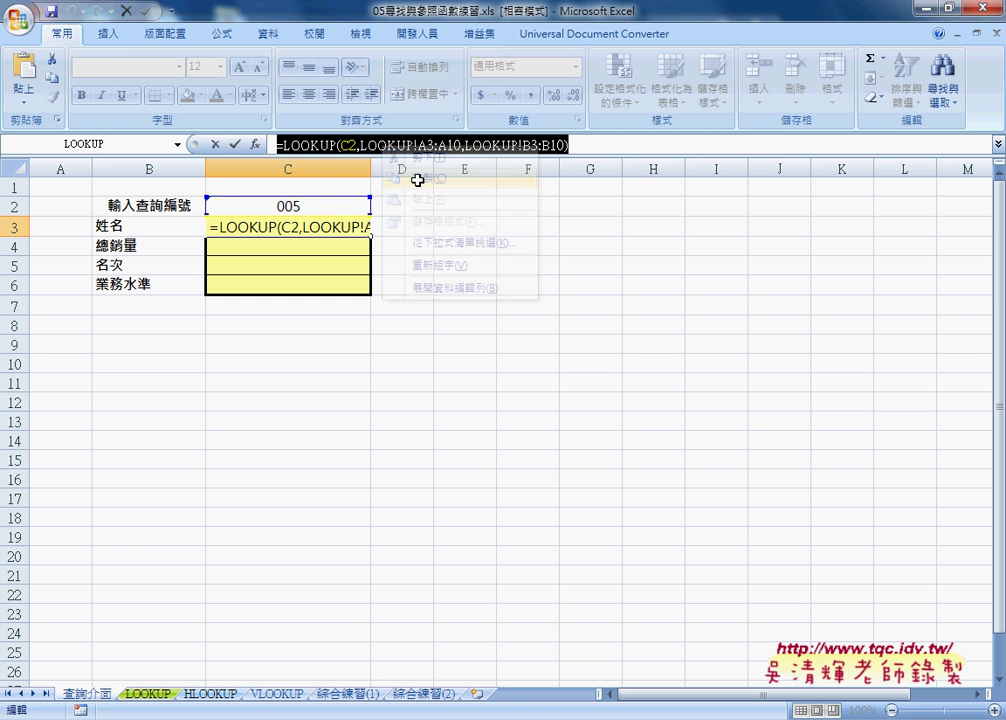
click(219, 145)
Paste the formula into C4 with result range changed to C3:C10, showing 200550.72.
click(298, 244)
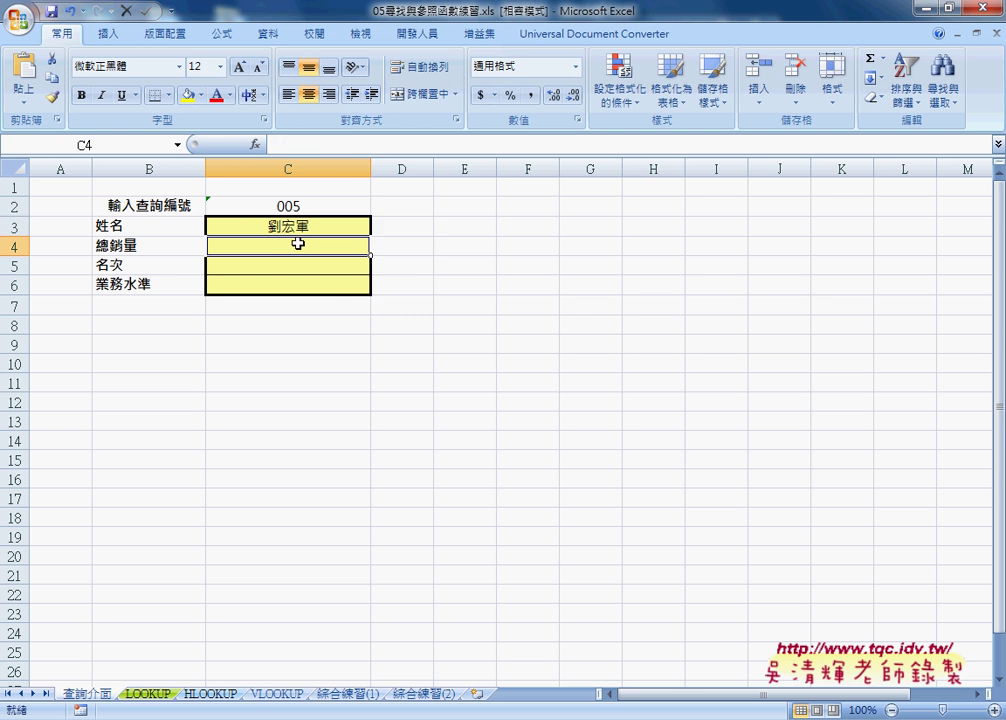
right_click(340, 145)
click(368, 196)
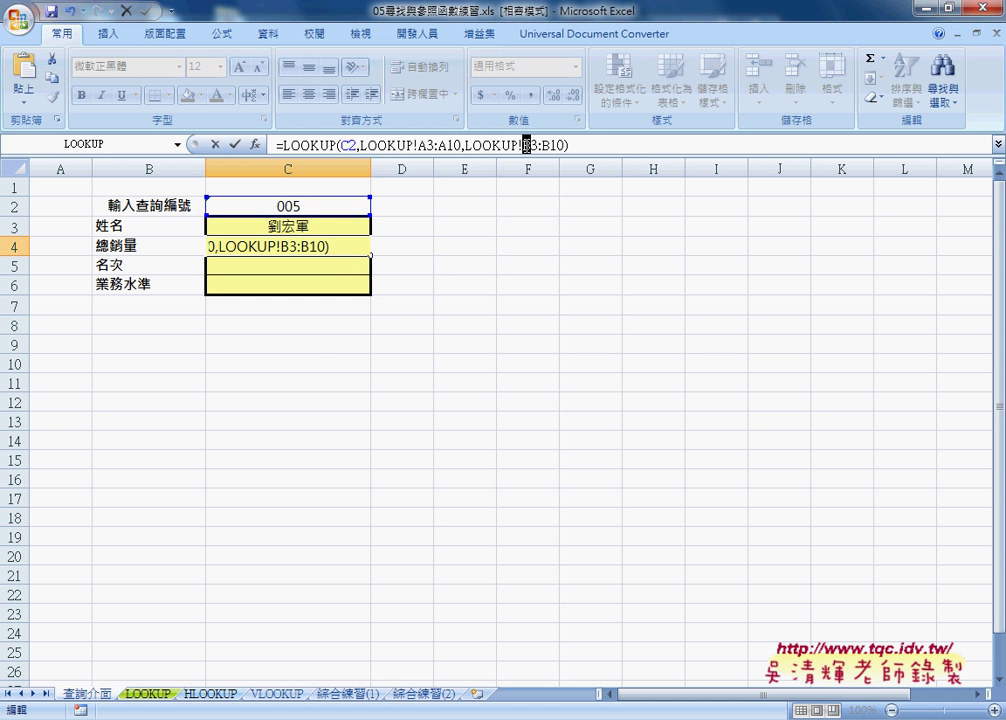
click(527, 145)
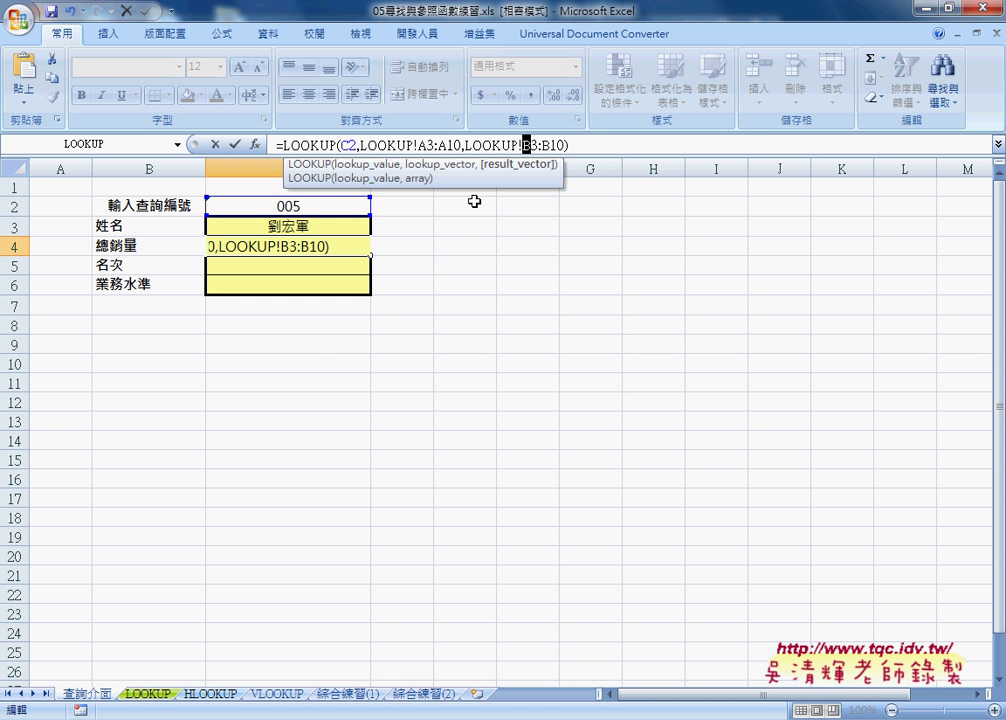
text(C)
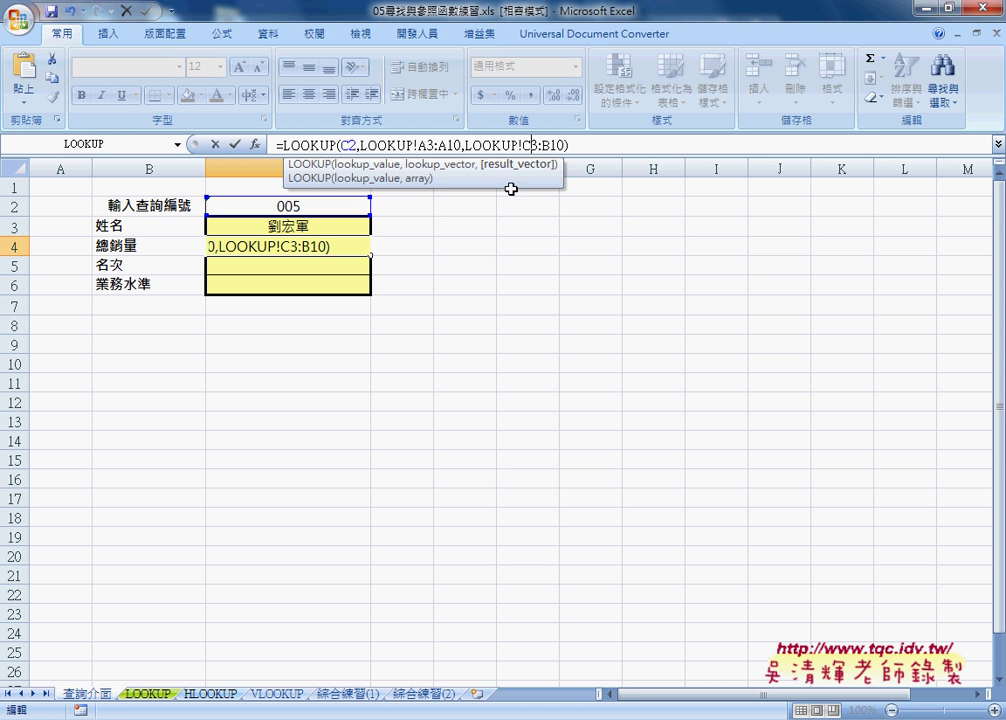
drag(542, 146, 552, 147)
text(C)
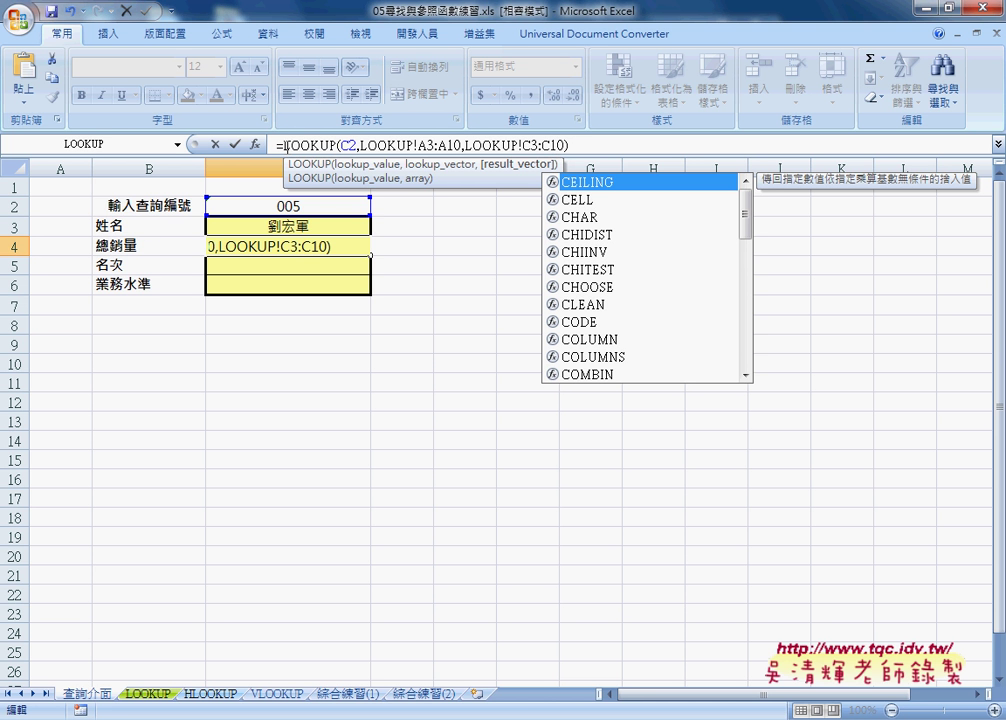
click(236, 144)
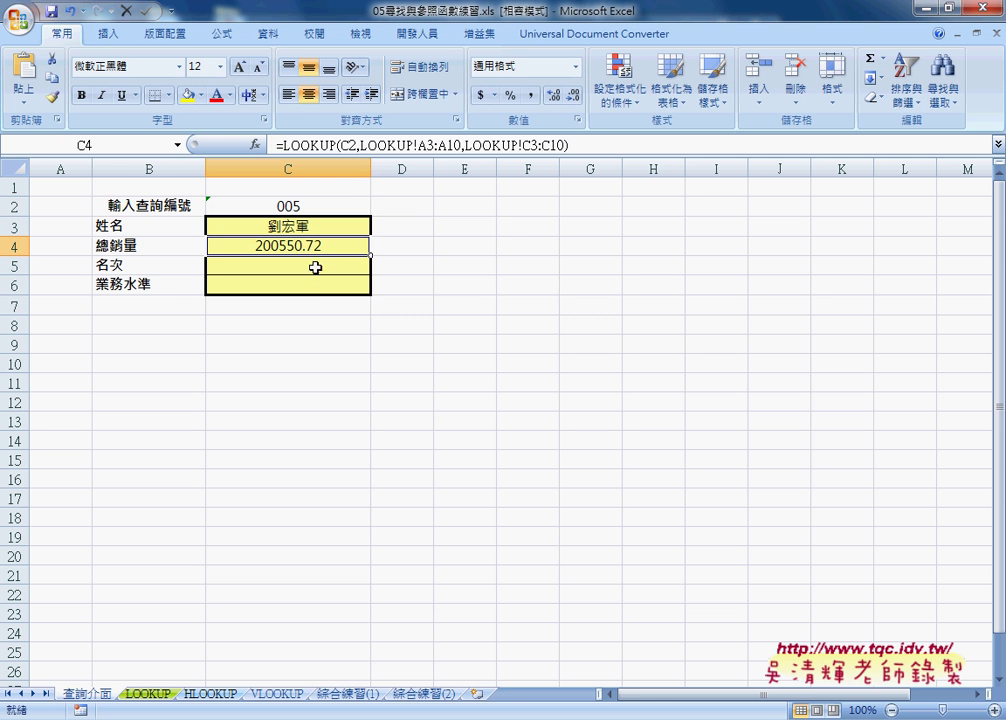
click(315, 265)
Paste the formula into C5 with result range D3:D10, returning rank 7.
click(323, 145)
right_click(323, 145)
click(365, 198)
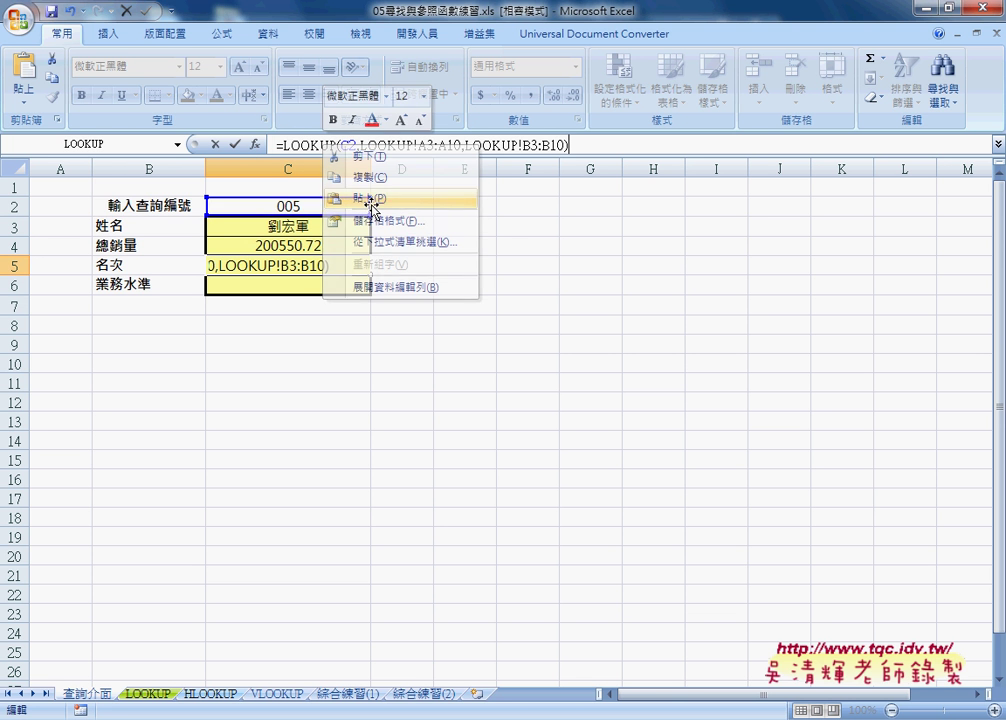
click(526, 145)
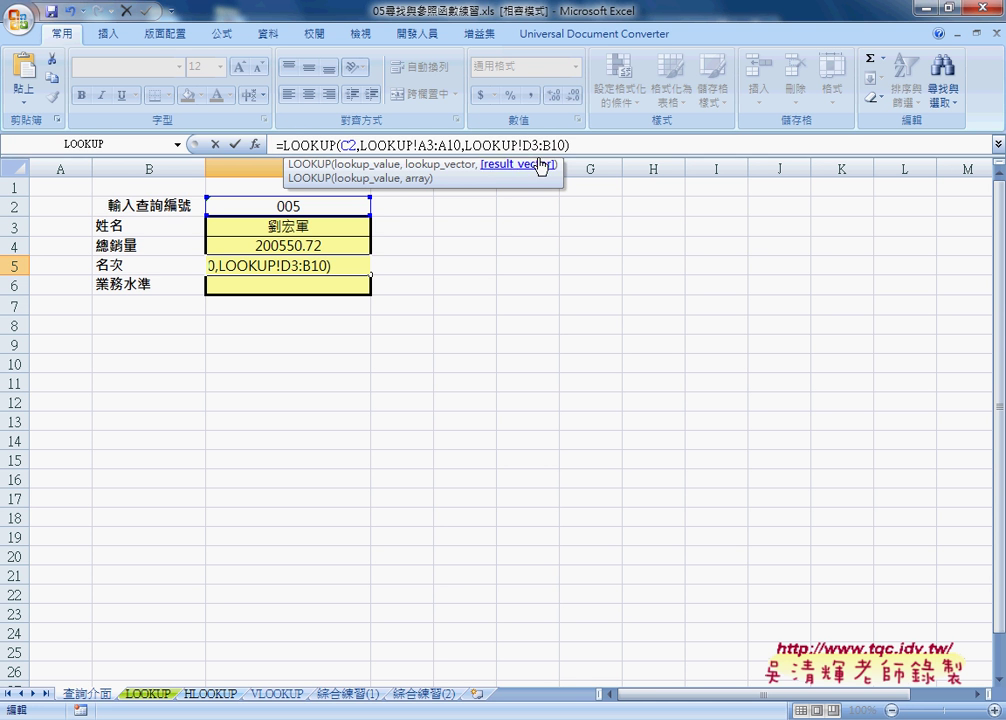
text(D3:)
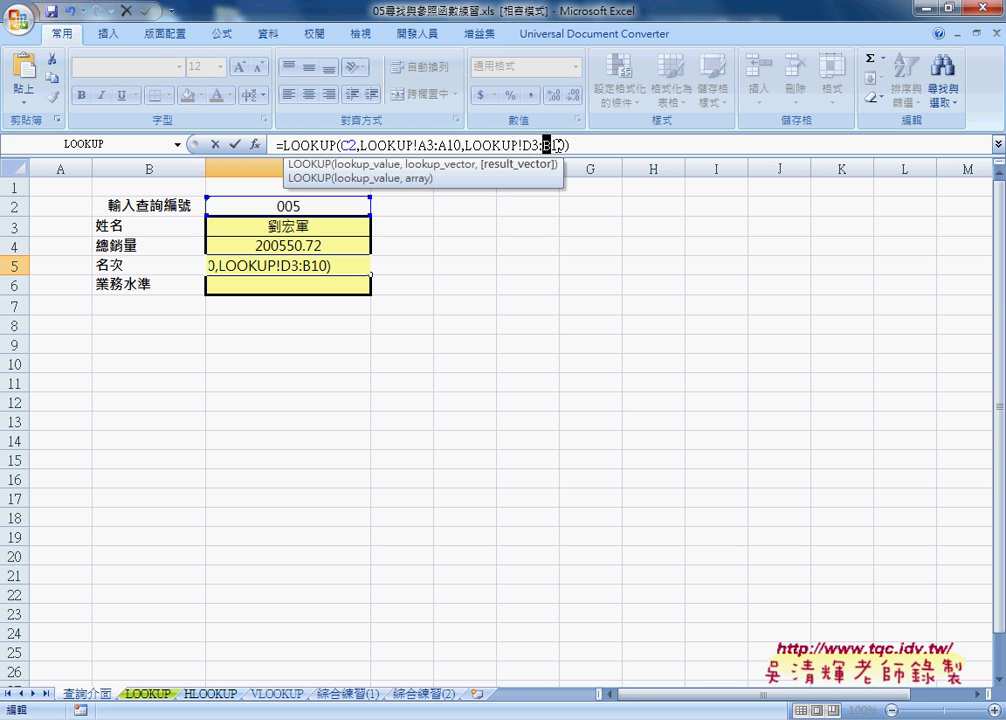
text(D)
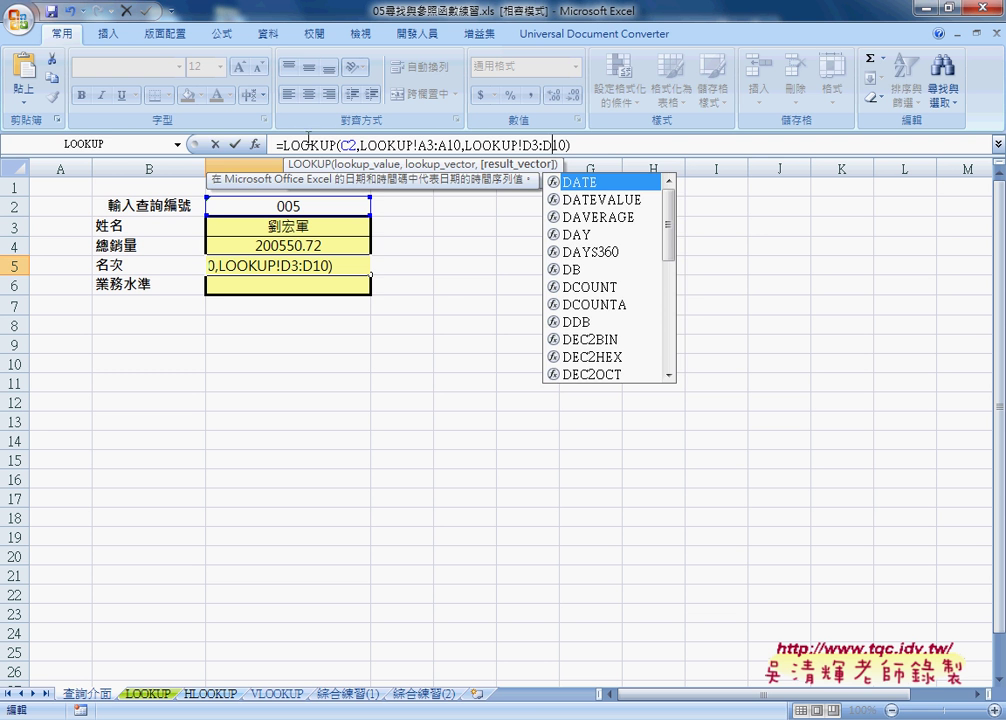
click(231, 144)
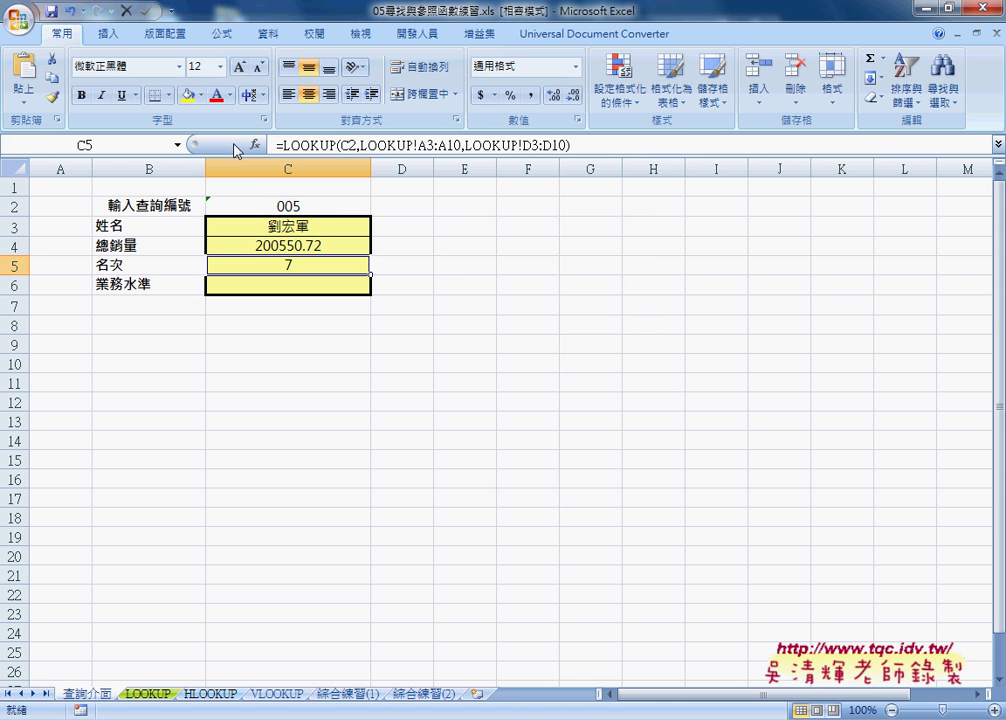
Paste the formula into C6 with result range E3:E10, returning level 良.
click(287, 280)
click(303, 148)
right_click(303, 148)
click(345, 201)
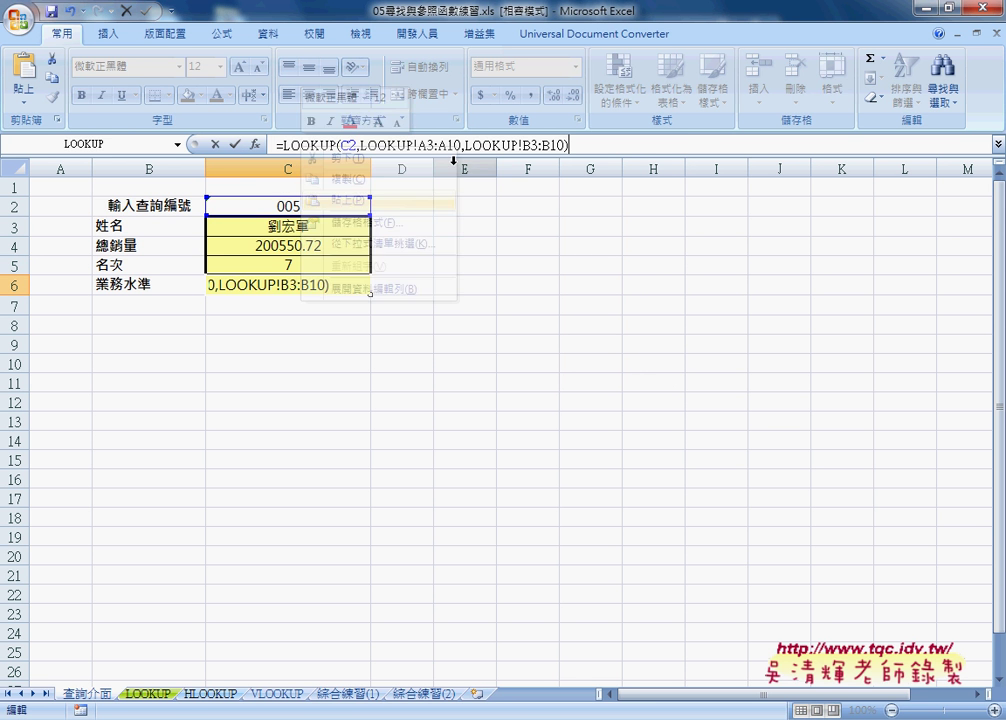
click(532, 145)
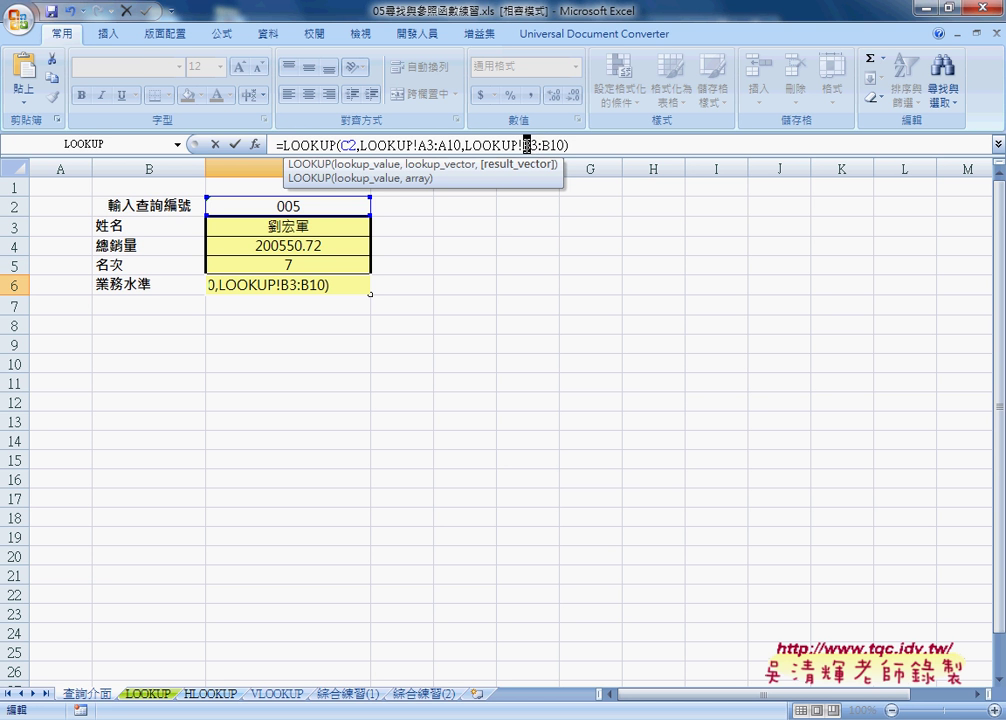
text(E)
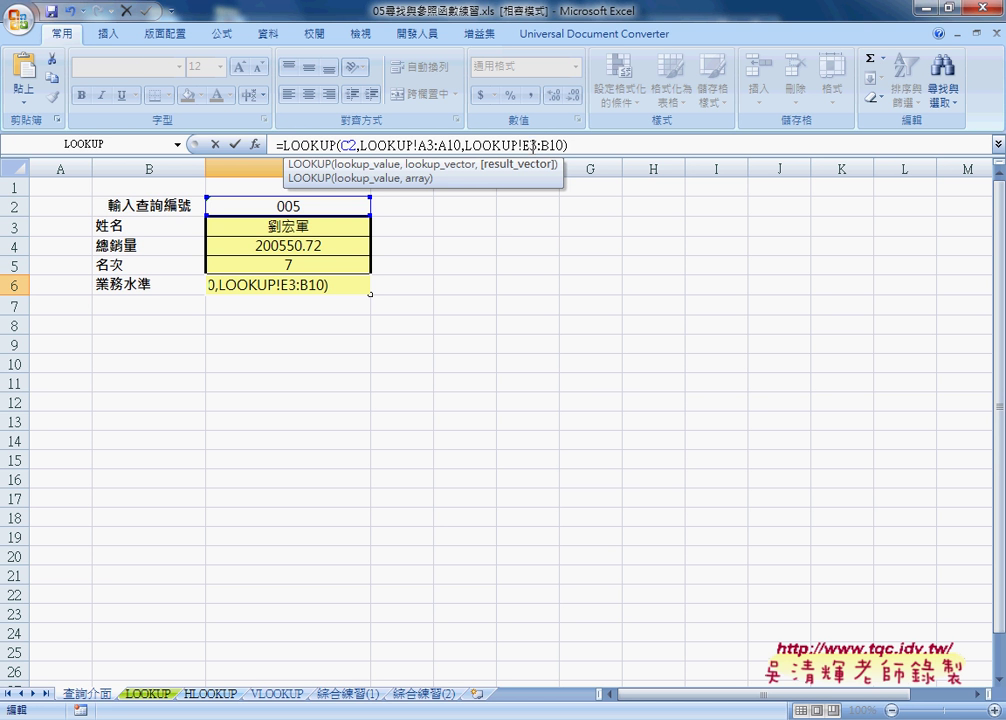
drag(548, 146, 540, 146)
text(E)
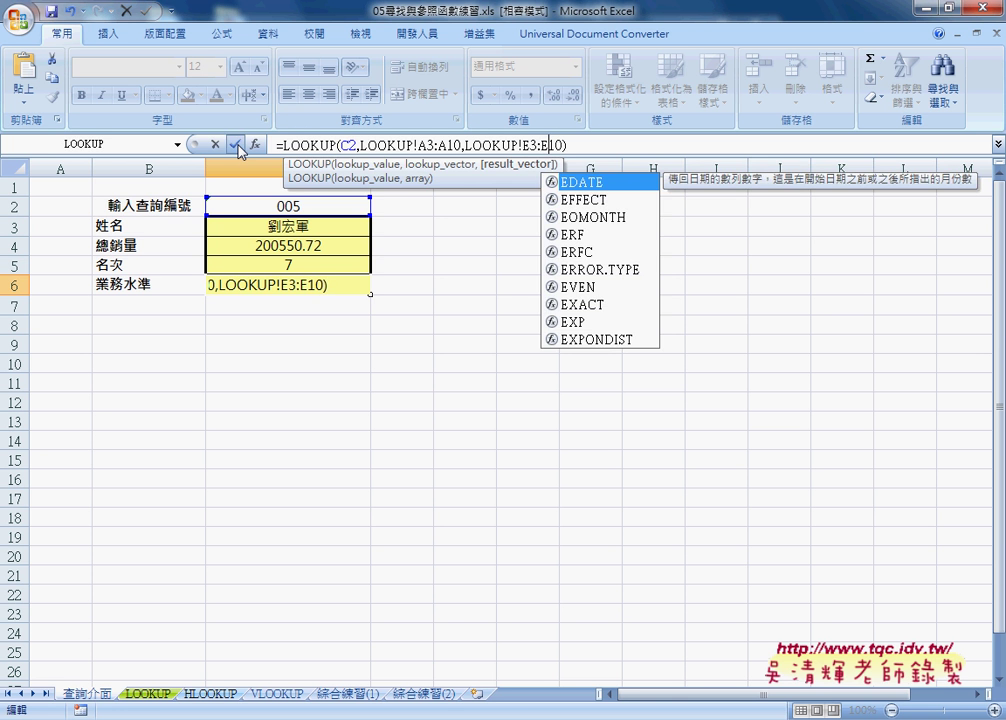
click(233, 144)
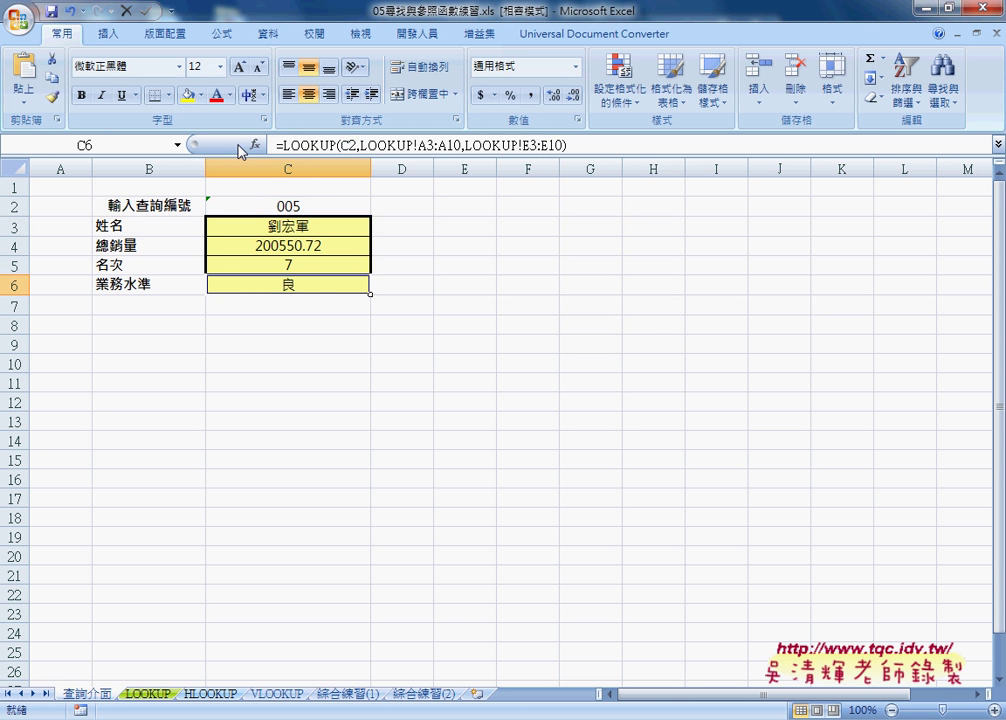
Compare results C3:C6 with ID 005's data row on the LOOKUP sheet.
click(326, 206)
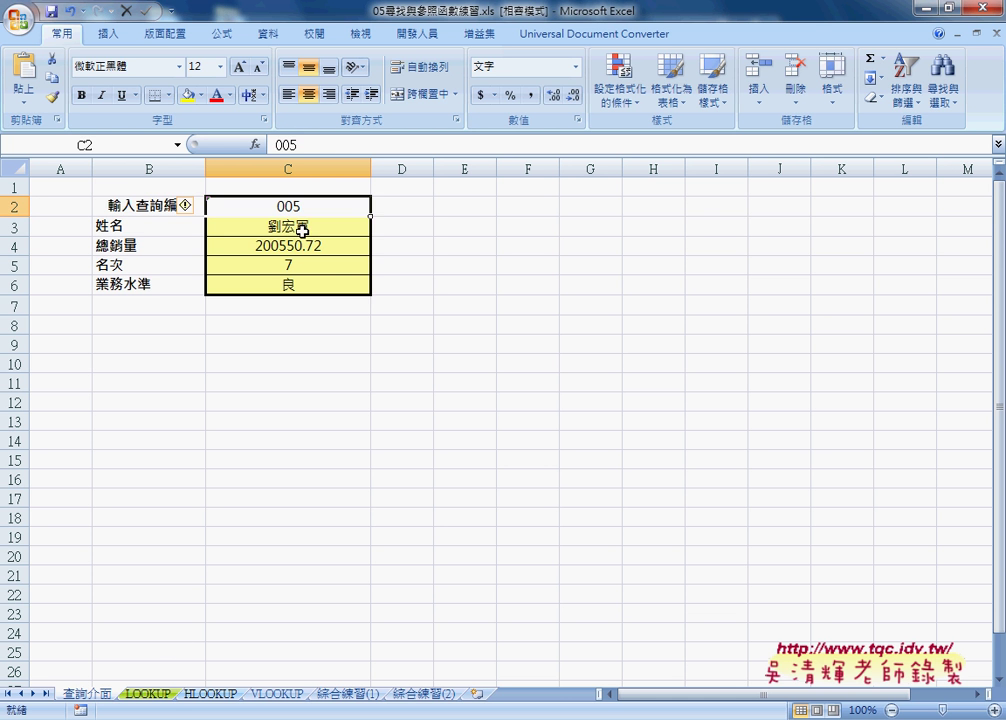
drag(299, 226, 366, 285)
click(147, 693)
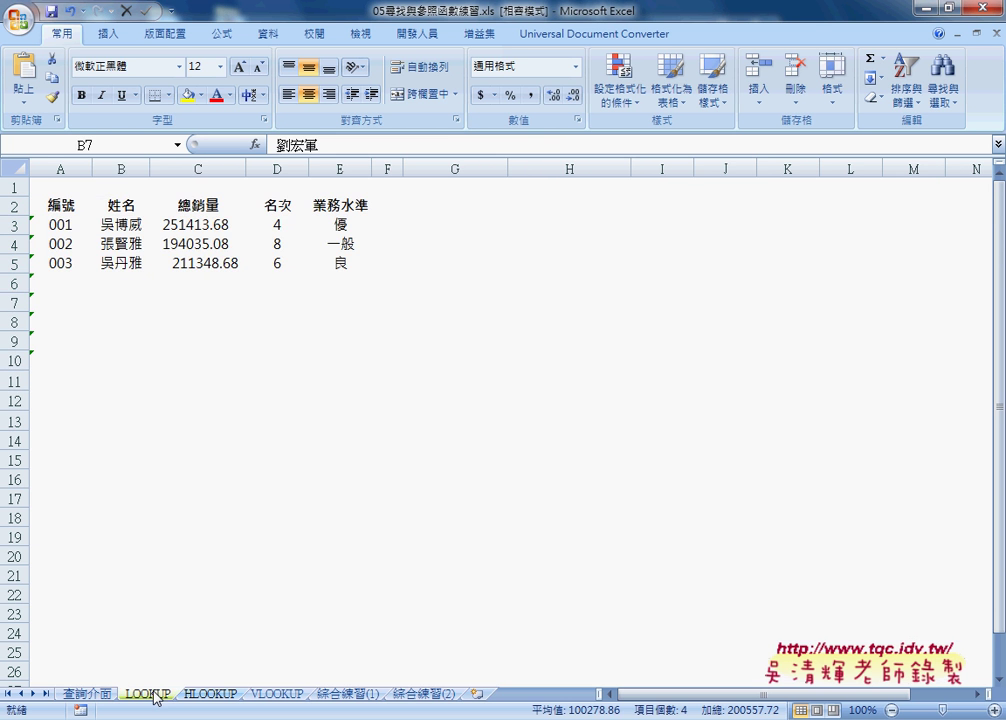
drag(131, 297, 337, 300)
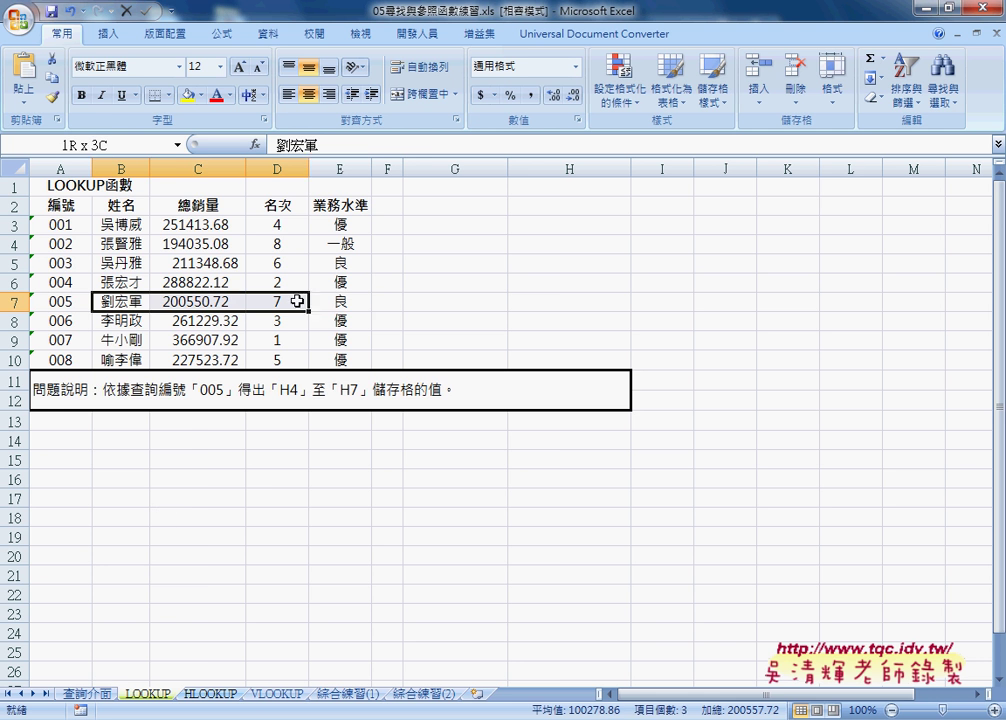
click(92, 694)
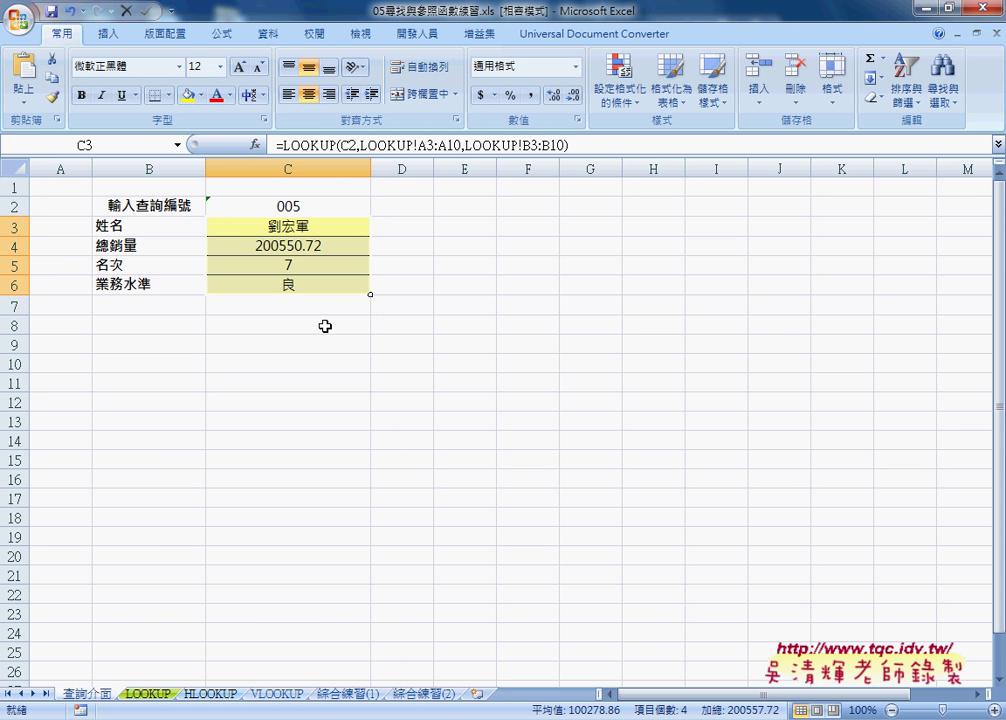
Change the query ID in C2 from 005 to 001 and check the updated results.
double_click(293, 205)
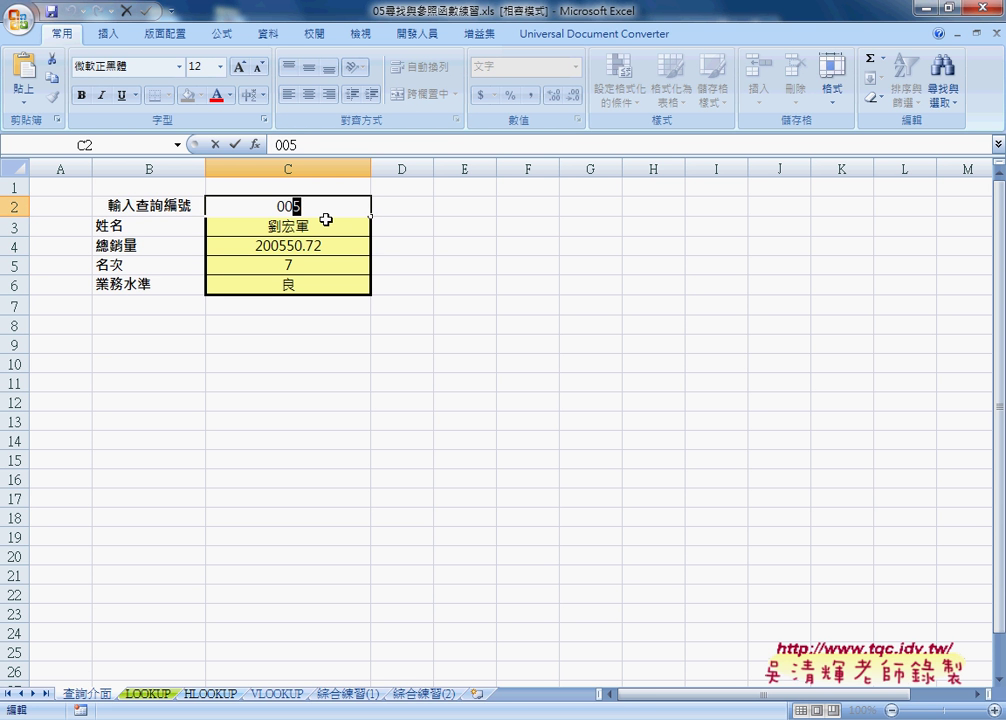
text(1)
key(Return)
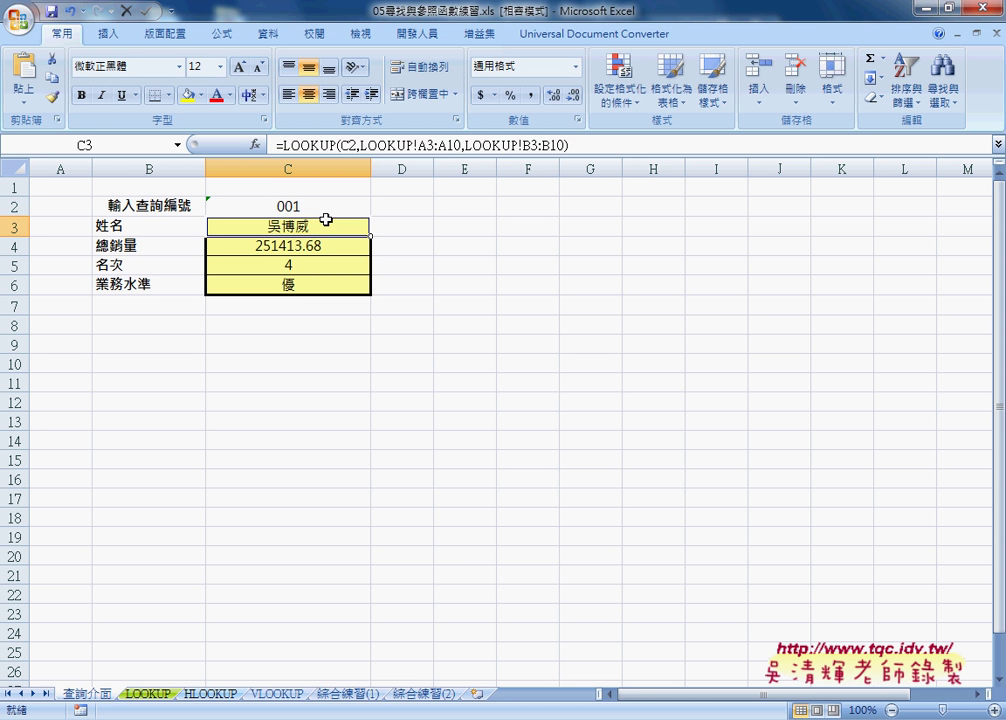
drag(321, 226, 318, 284)
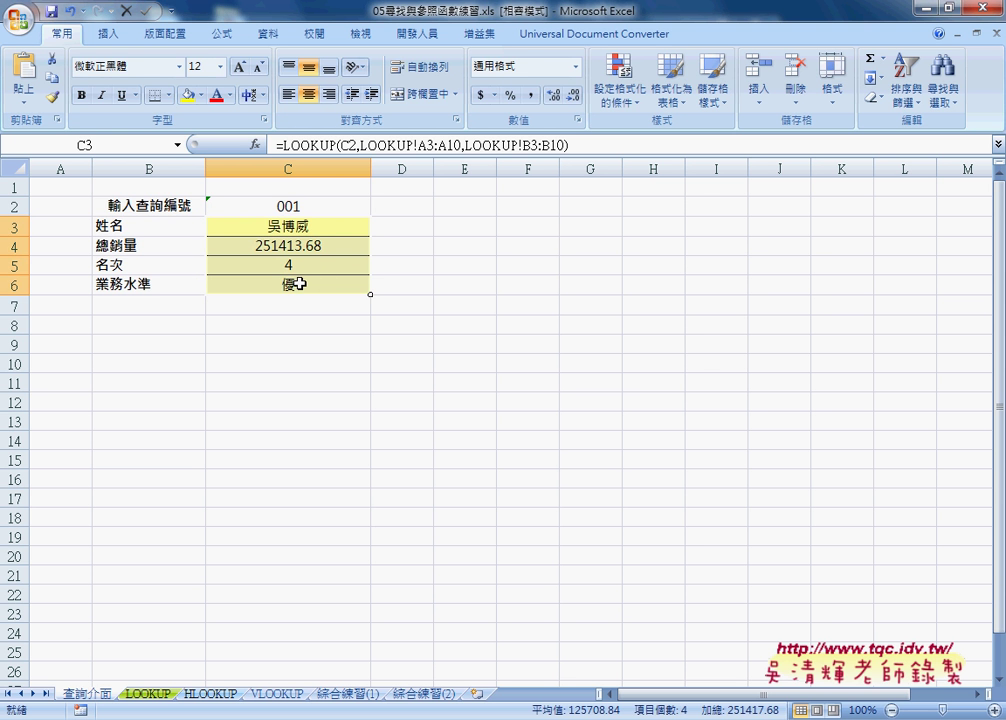
ctrl+click(300, 204)
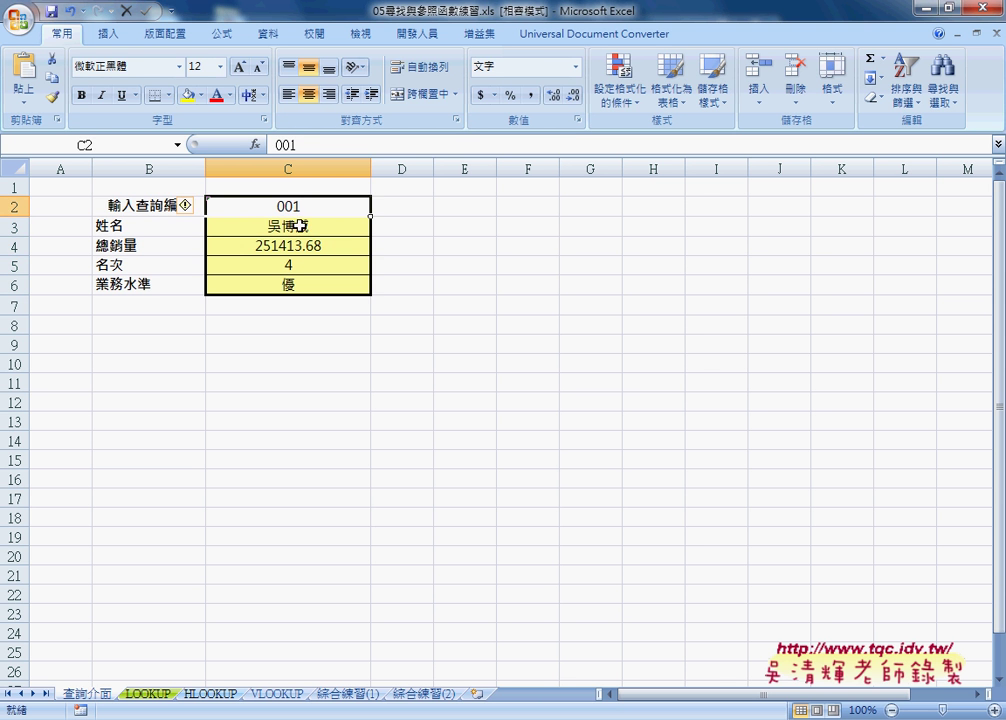
click(290, 225)
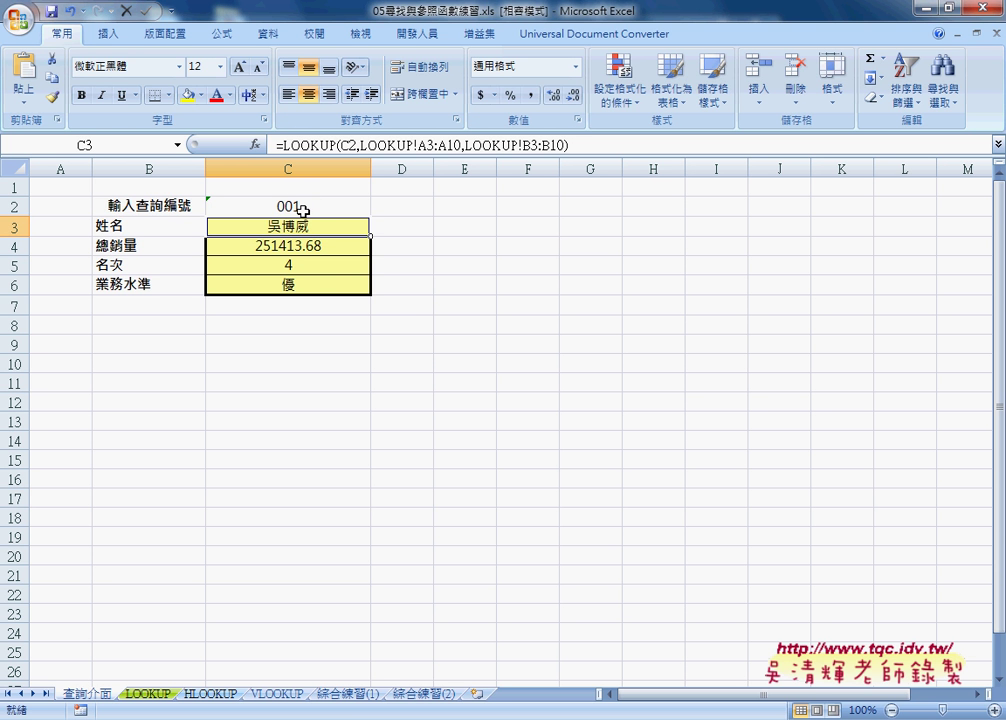
drag(340, 140, 352, 150)
mouse_move(296, 195)
mouse_down()
mouse_move(280, 197)
mouse_move(318, 240)
mouse_up()
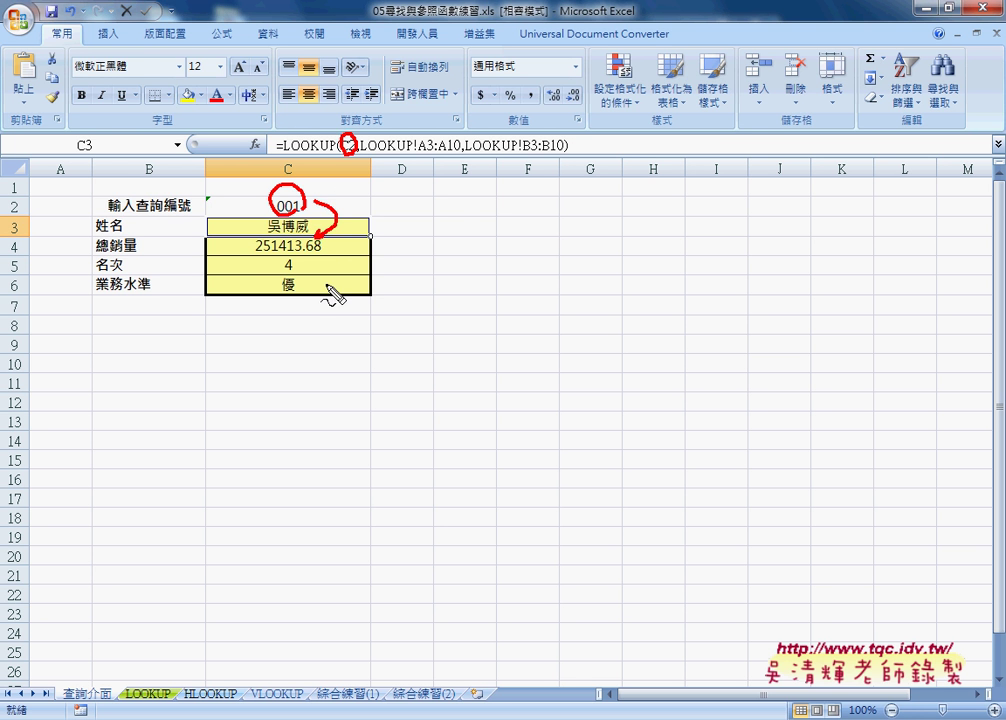
key(Escape)
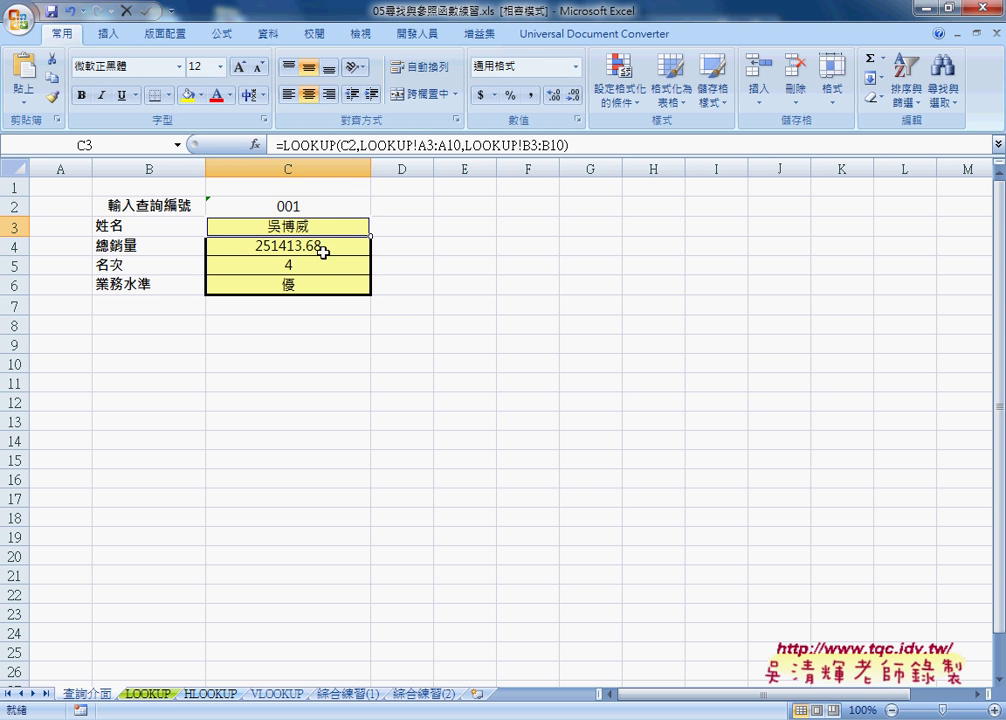
click(290, 205)
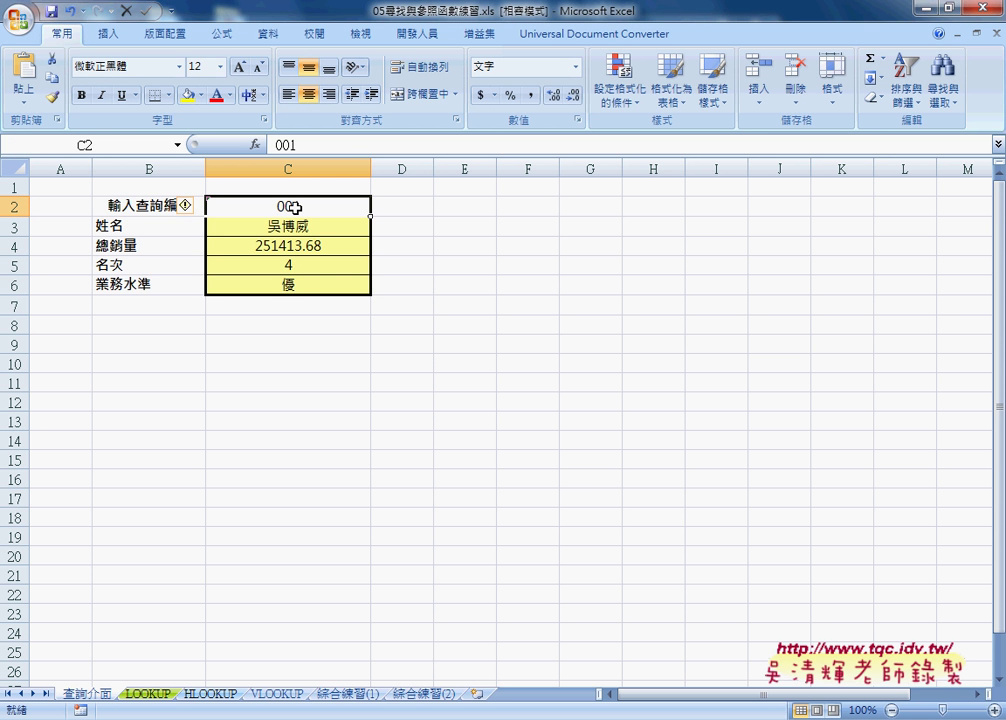
Enter 002 as the query ID in C2 so C3:C6 show 194035.08, rank 8 and 一般.
double_click(295, 207)
drag(292, 206, 311, 204)
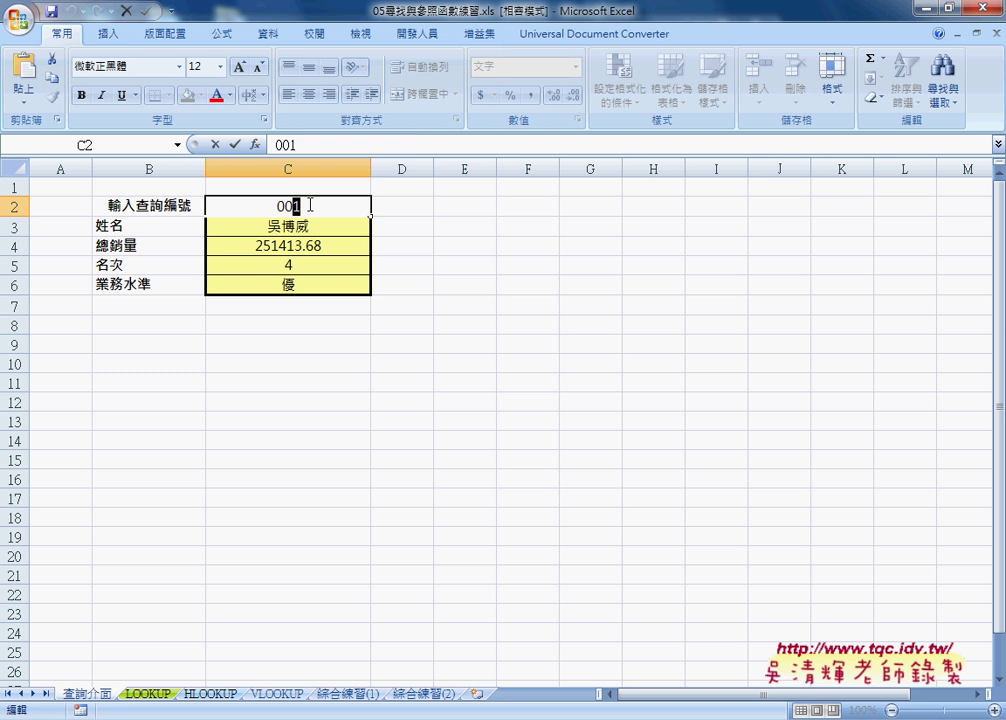
text(2)
key(Return)
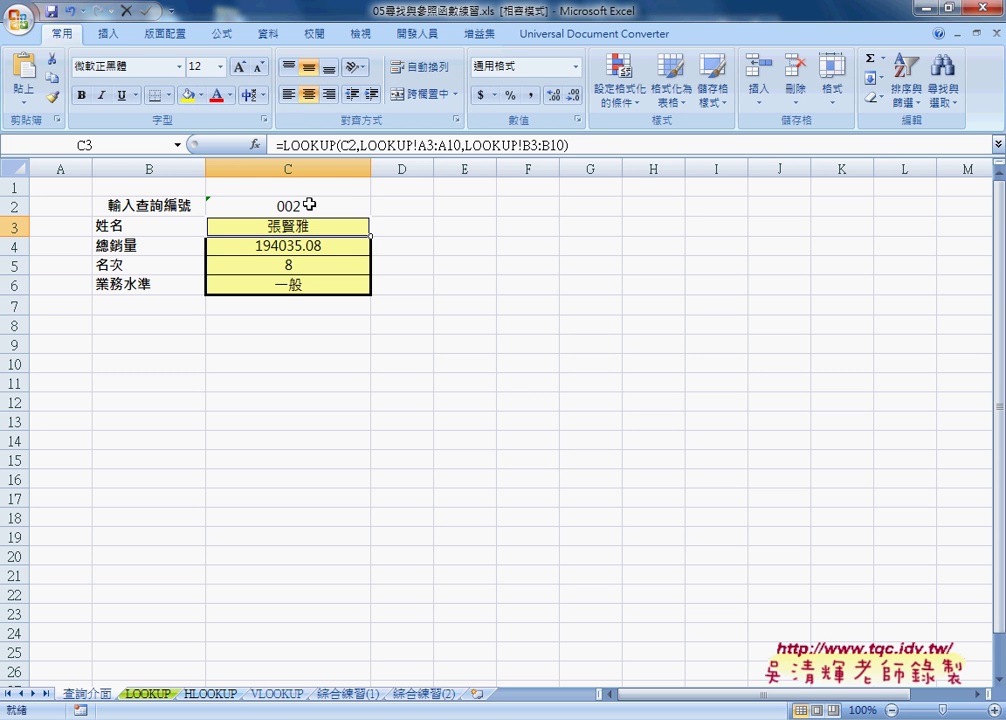
click(310, 204)
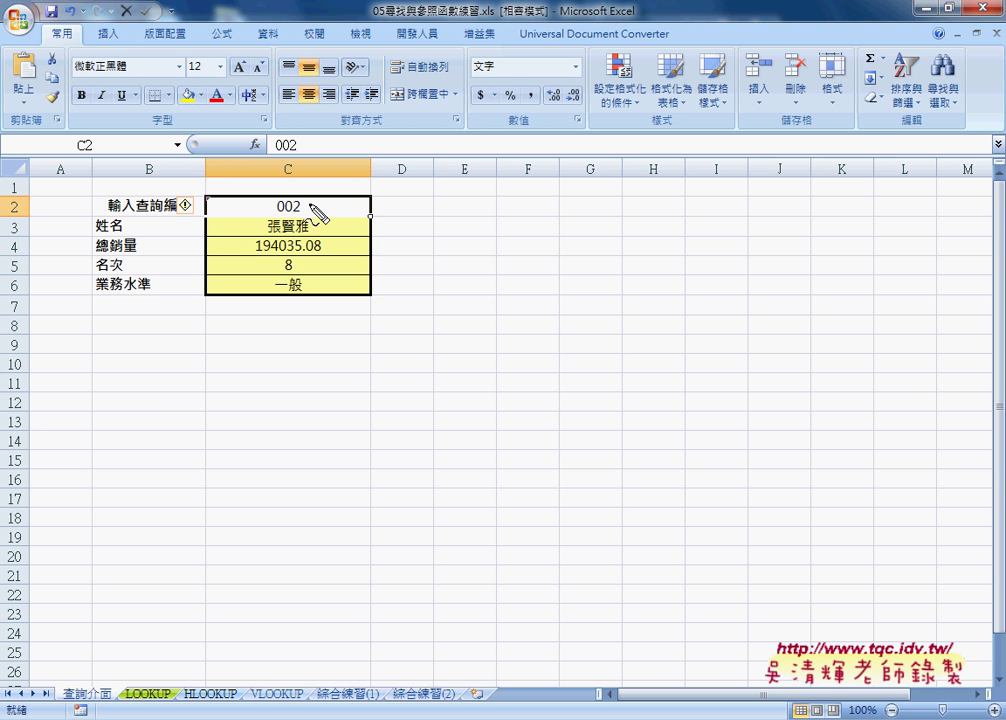
mouse_move(212, 215)
mouse_down()
mouse_move(349, 213)
mouse_move(216, 217)
mouse_up()
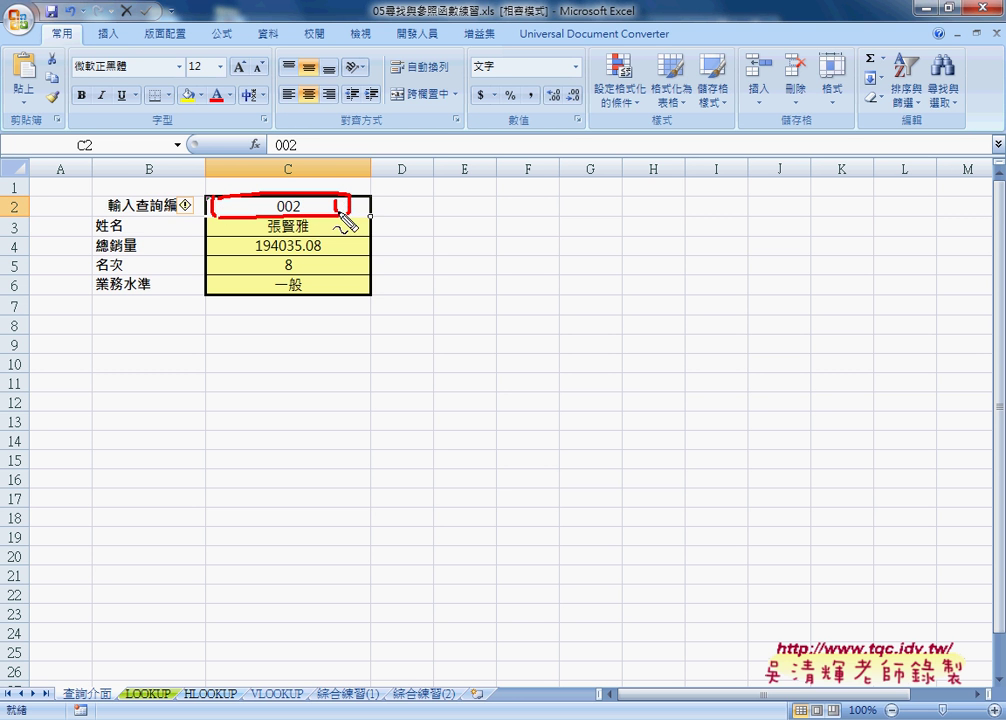
drag(340, 214, 339, 207)
drag(139, 703, 136, 699)
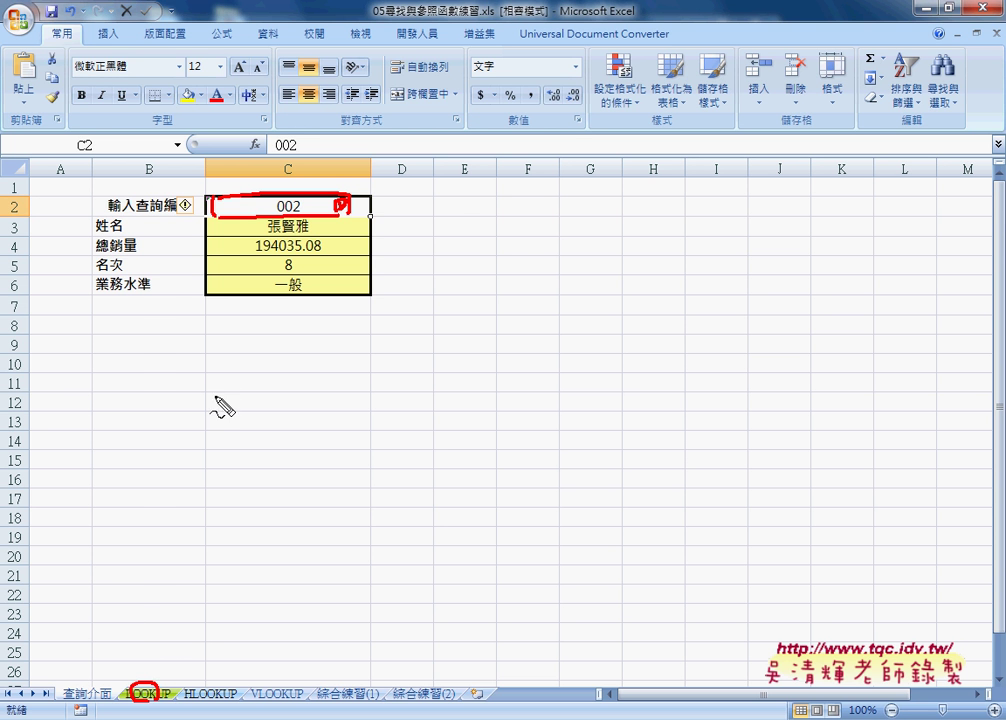
mouse_move(506, 270)
mouse_down()
mouse_move(362, 206)
mouse_move(393, 198)
mouse_up()
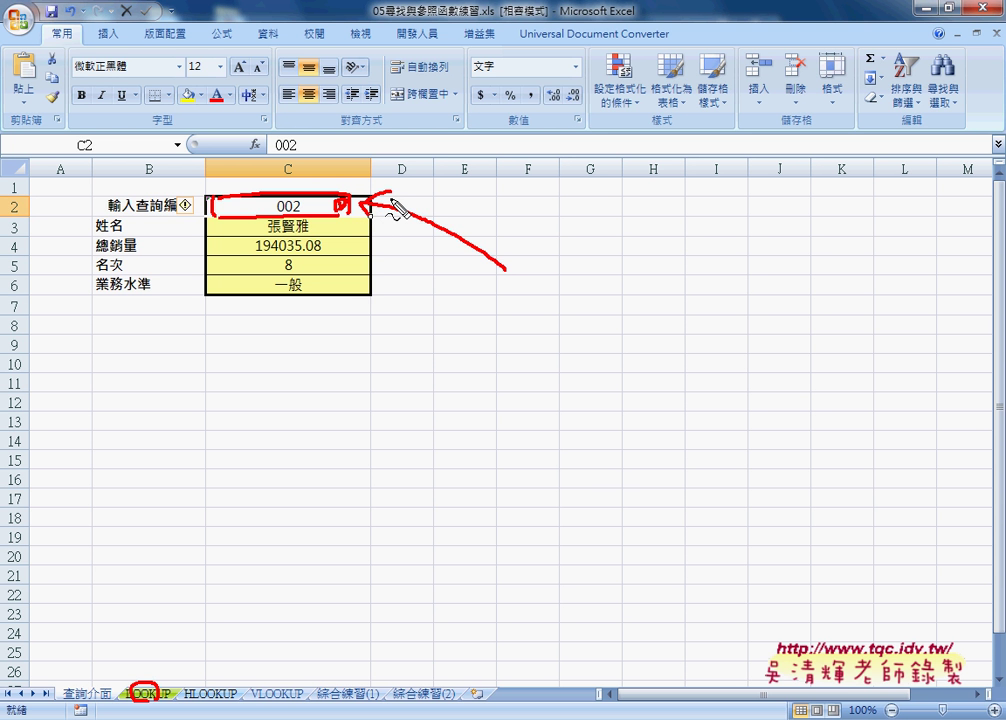
key(Escape)
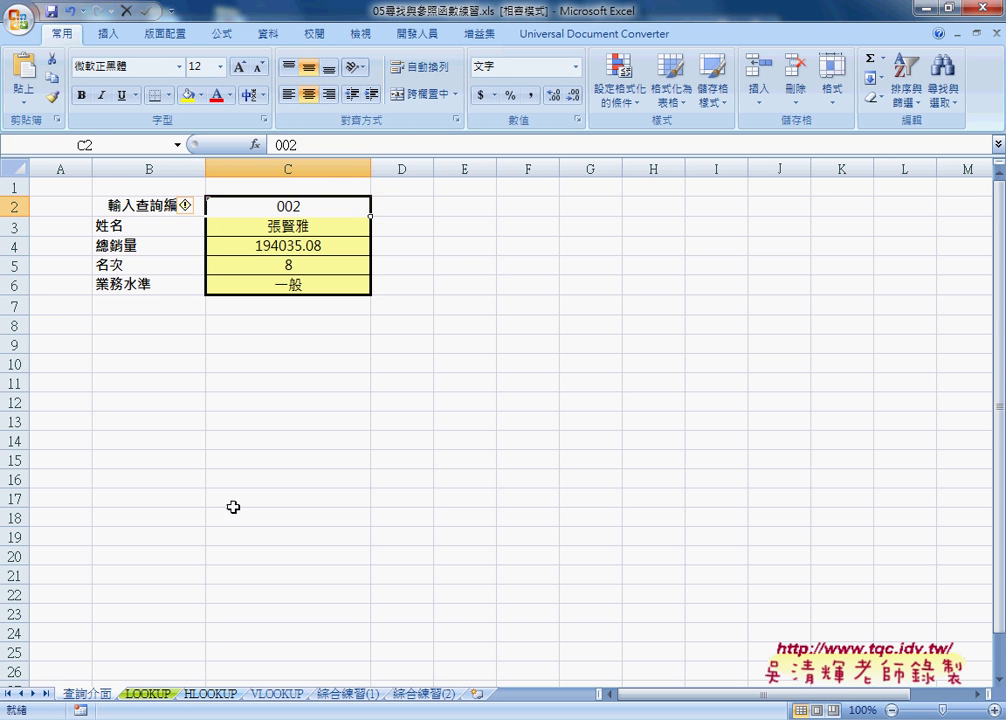
Select the 編號 ID column A2:A10 on the LOOKUP sheet.
click(150, 698)
click(63, 206)
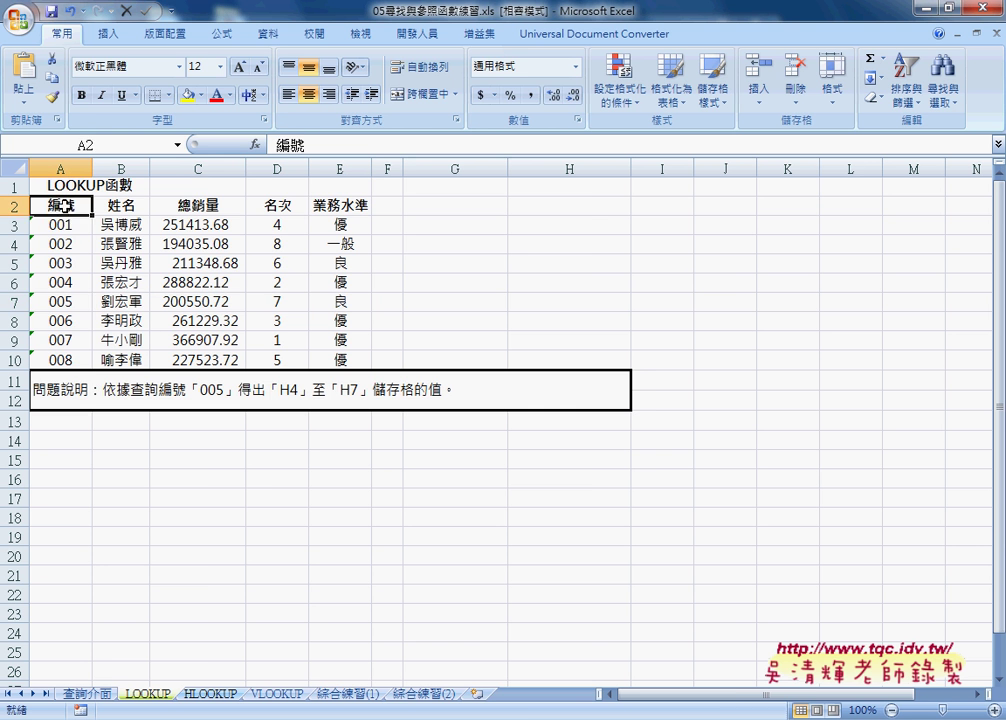
drag(63, 206, 60, 358)
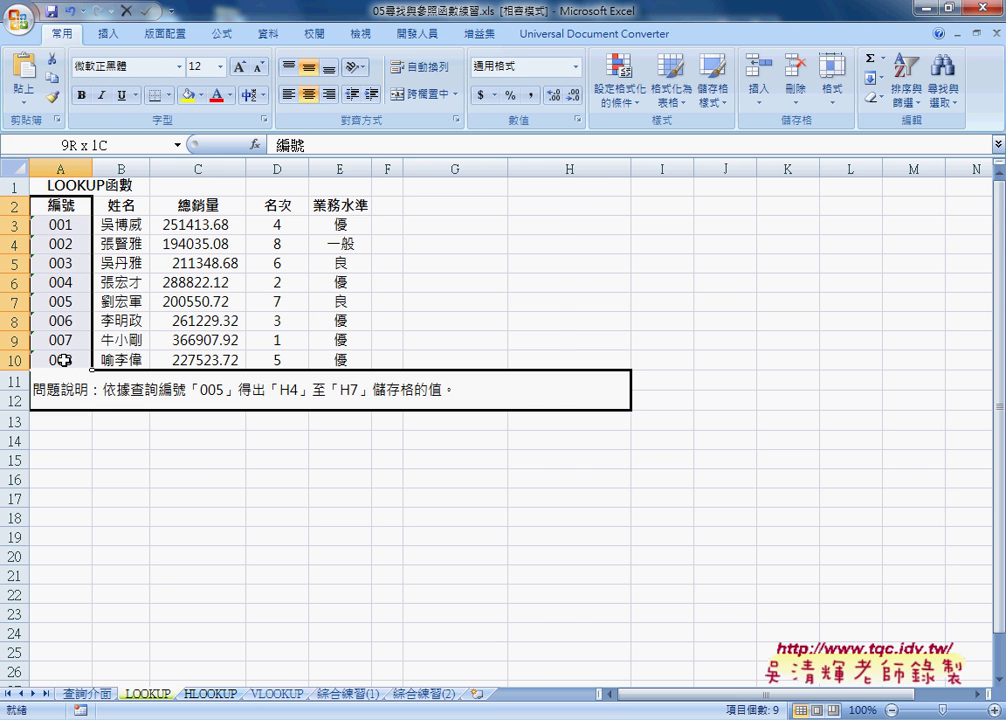
Back on the 查詢介面 sheet, bring up the 資料 (Data) ribbon tools.
click(85, 693)
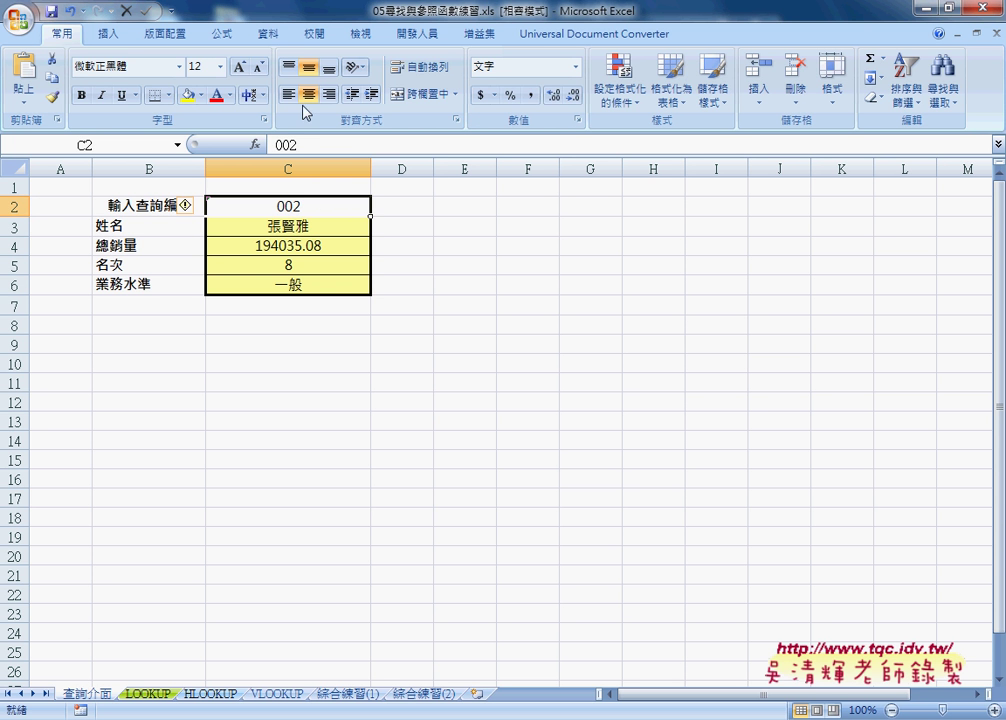
click(268, 35)
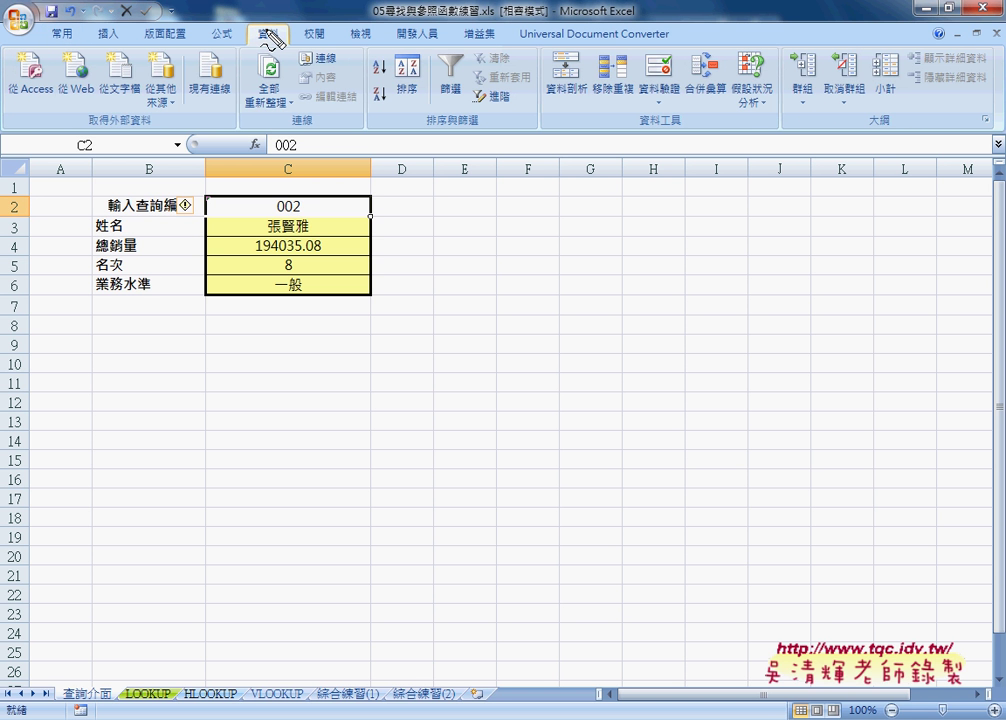
drag(268, 34, 284, 26)
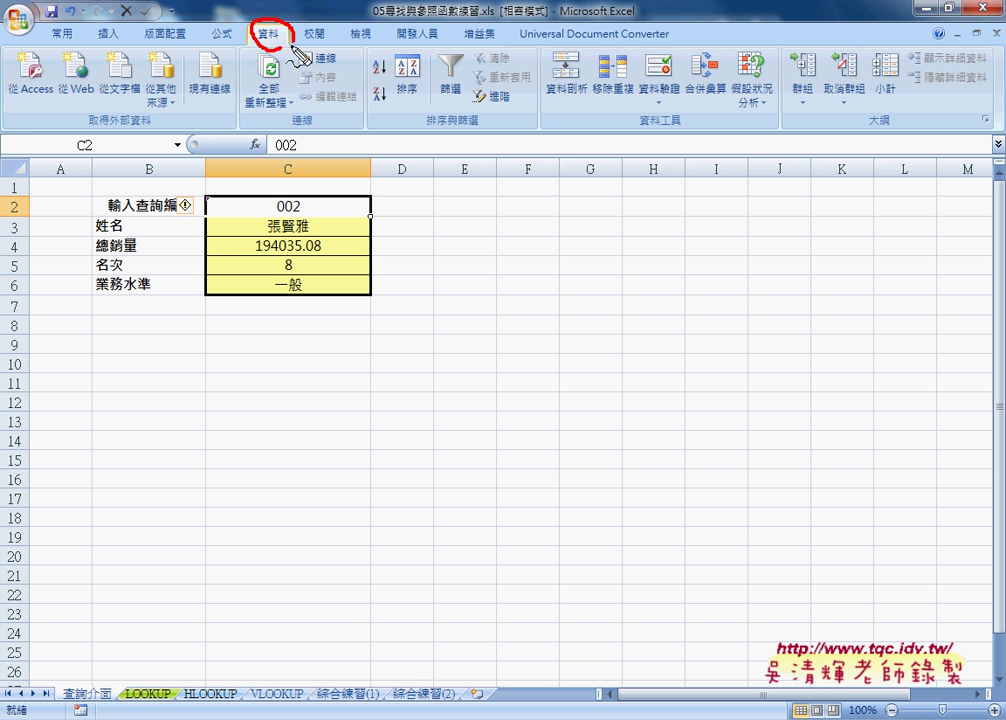
drag(665, 46, 684, 100)
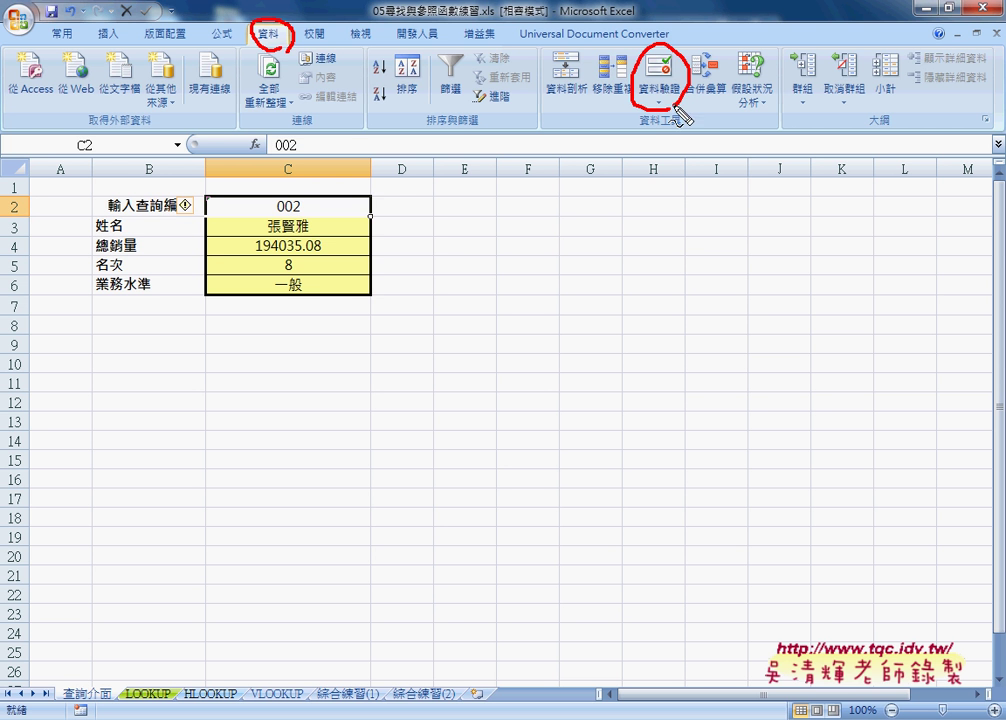
drag(350, 205, 372, 196)
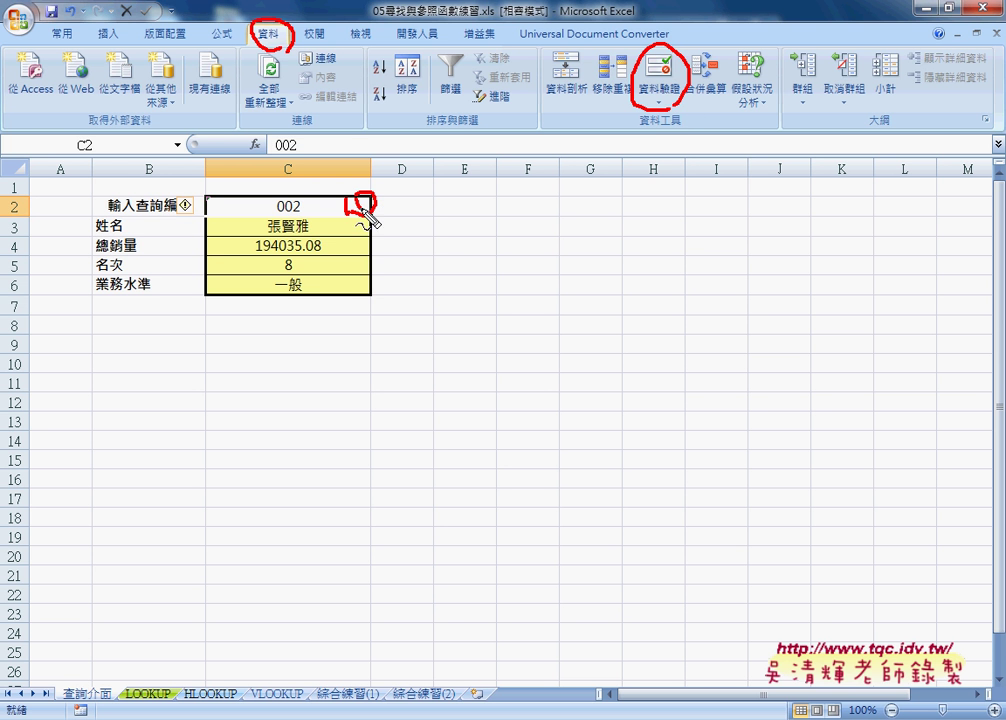
drag(290, 40, 617, 82)
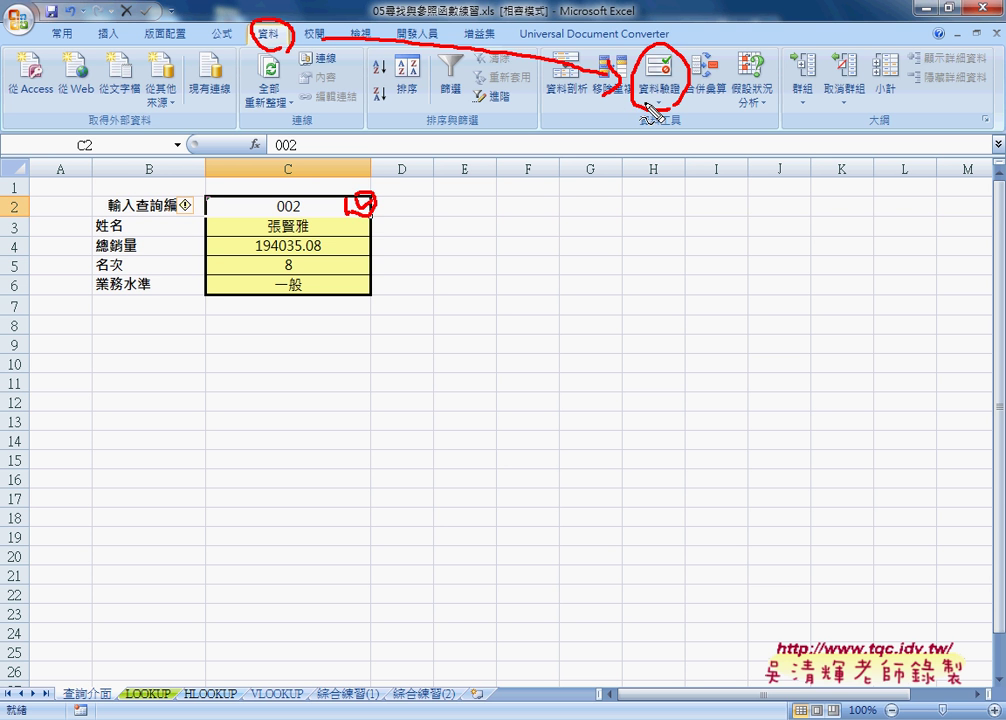
key(Escape)
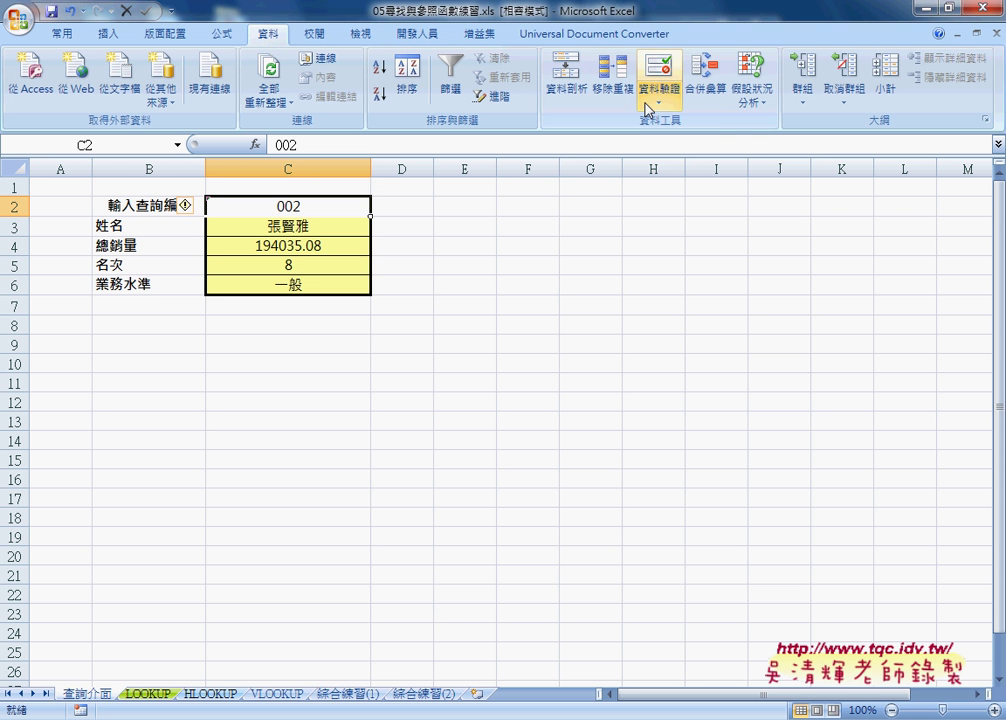
click(655, 70)
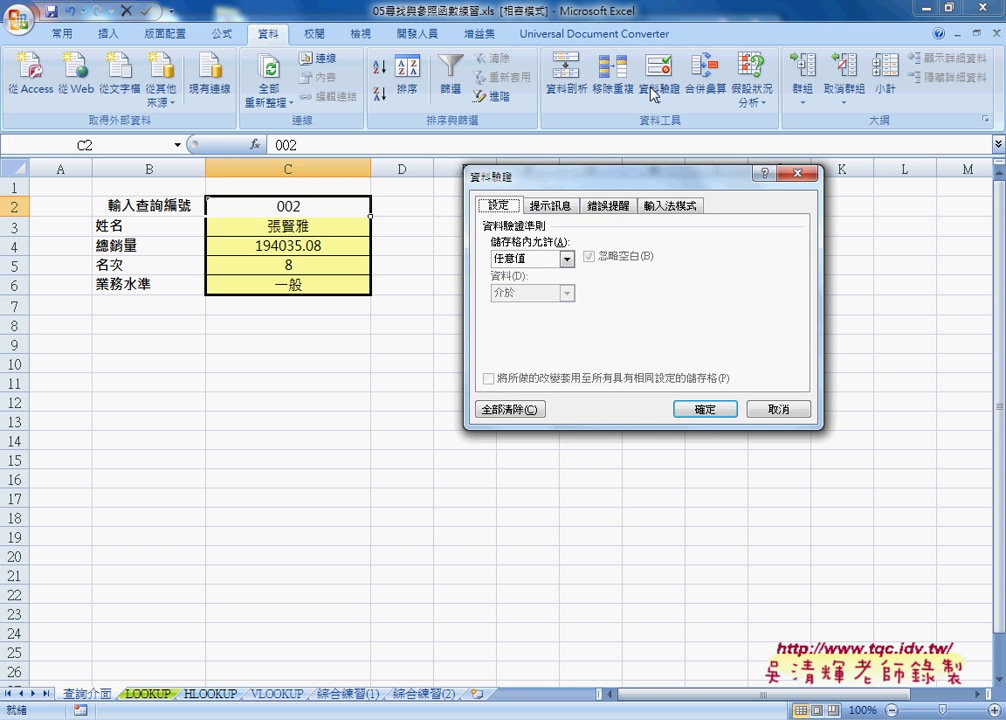
click(566, 259)
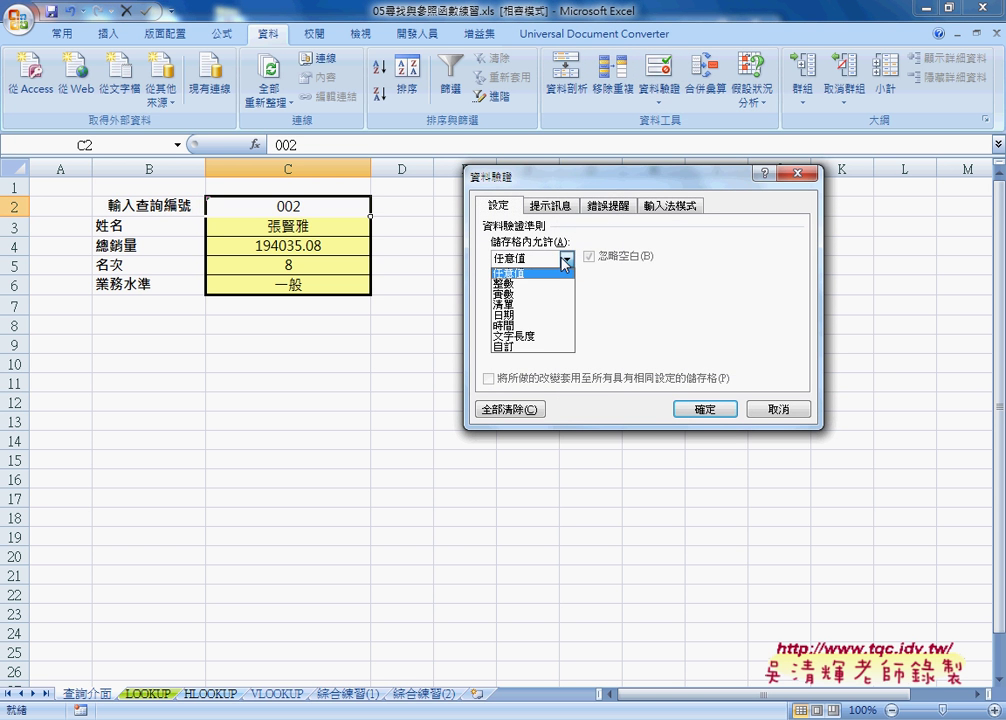
click(540, 316)
click(530, 326)
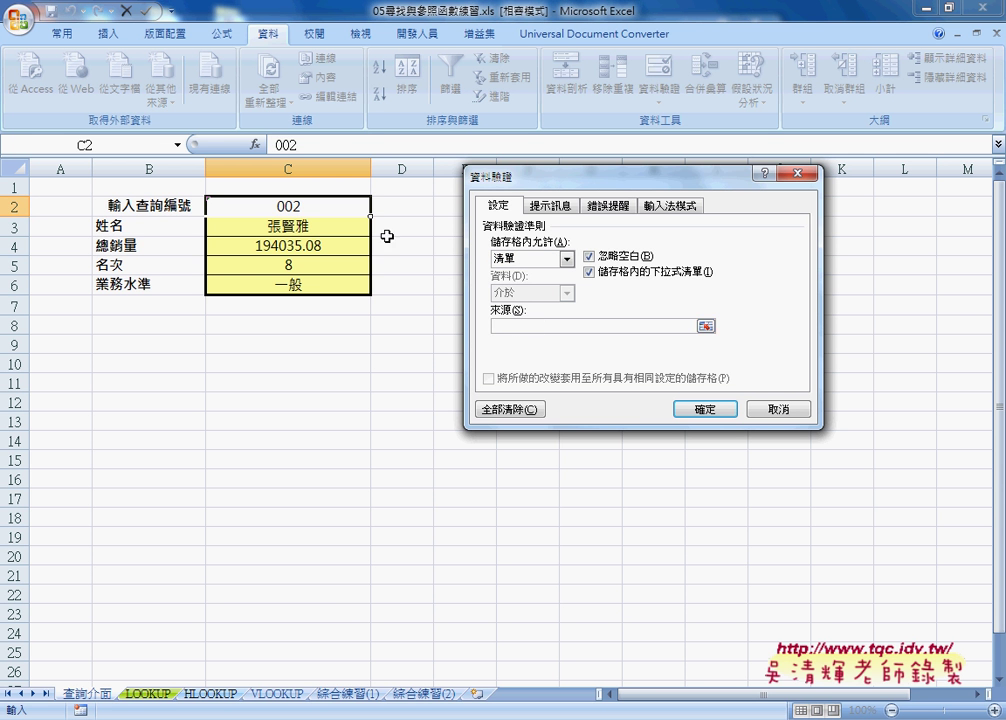
click(153, 694)
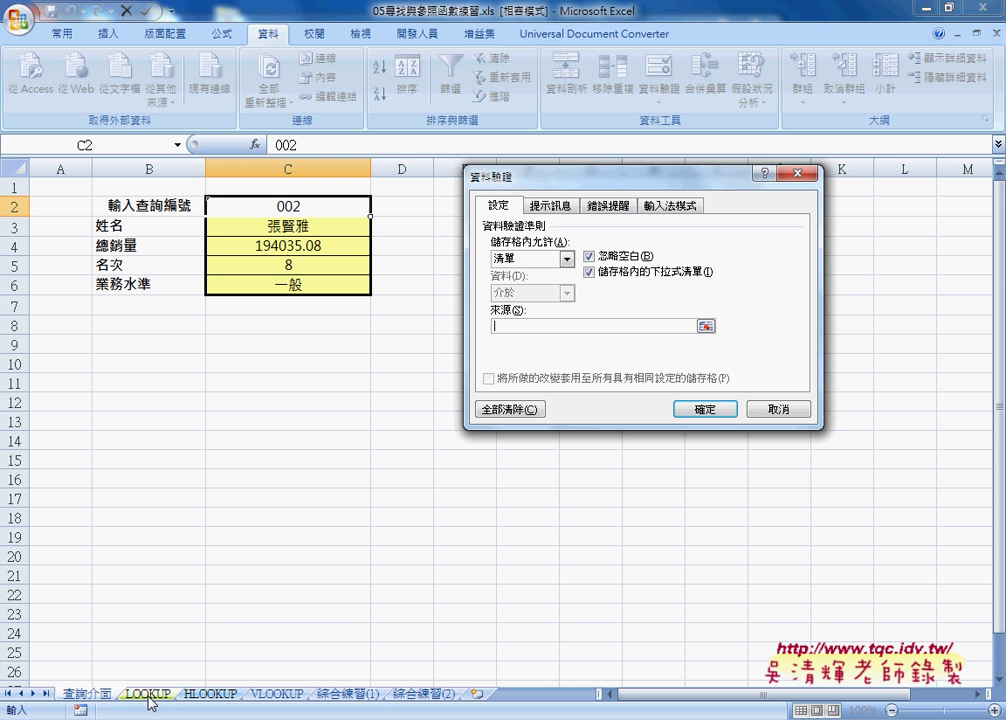
click(779, 410)
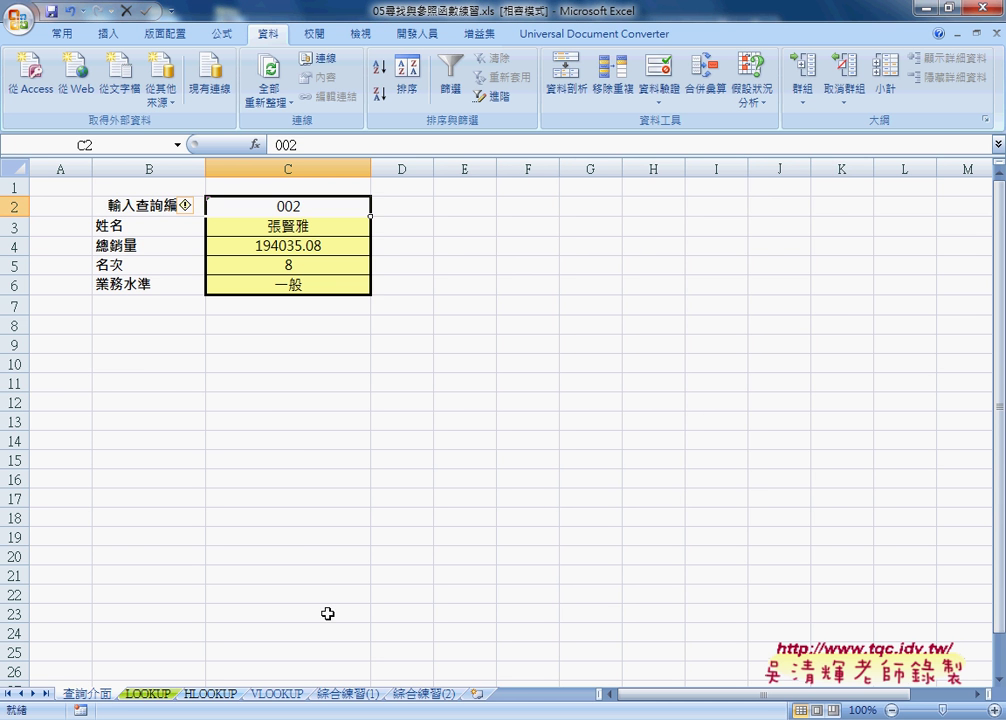
Create the name 編號 from the top row of the LOOKUP ID column A2:A10.
click(146, 694)
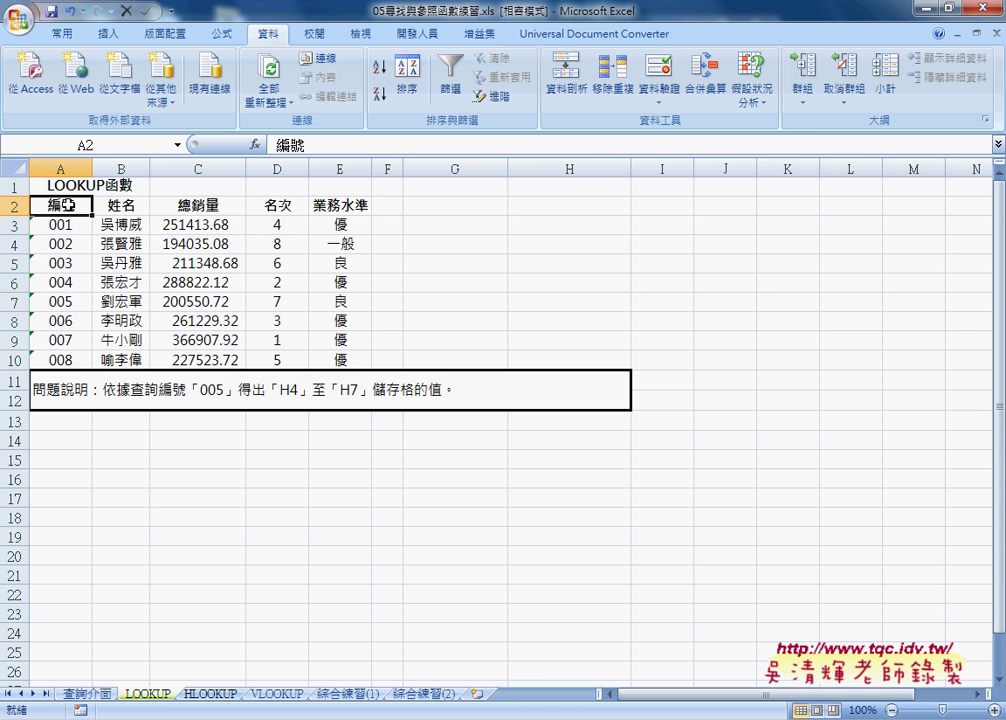
drag(67, 205, 63, 360)
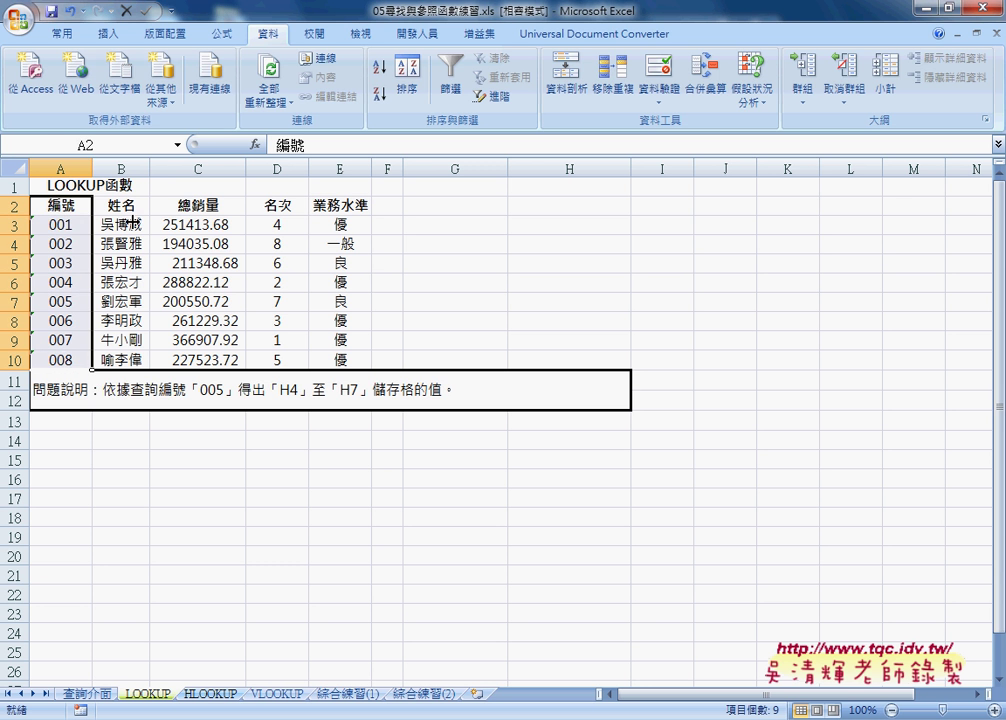
click(221, 33)
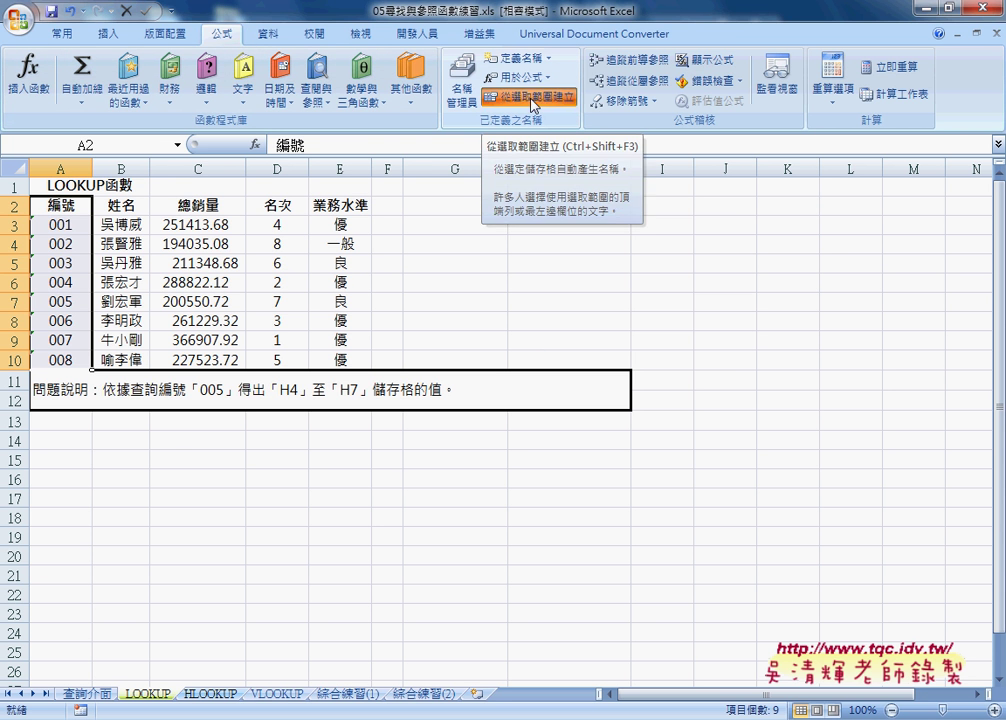
click(533, 98)
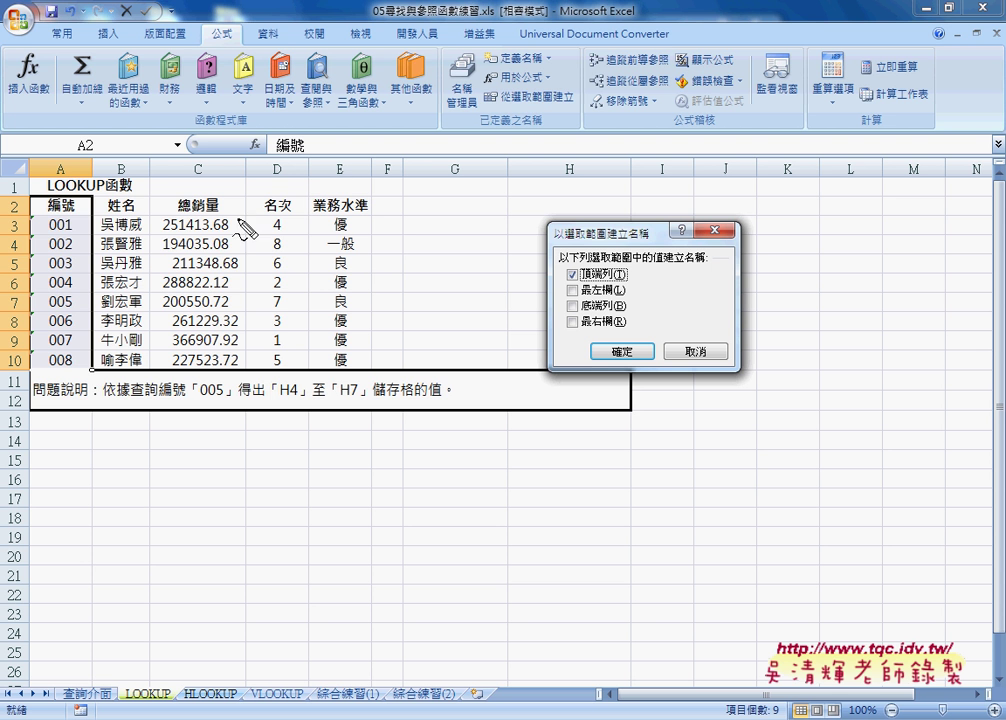
drag(90, 197, 60, 215)
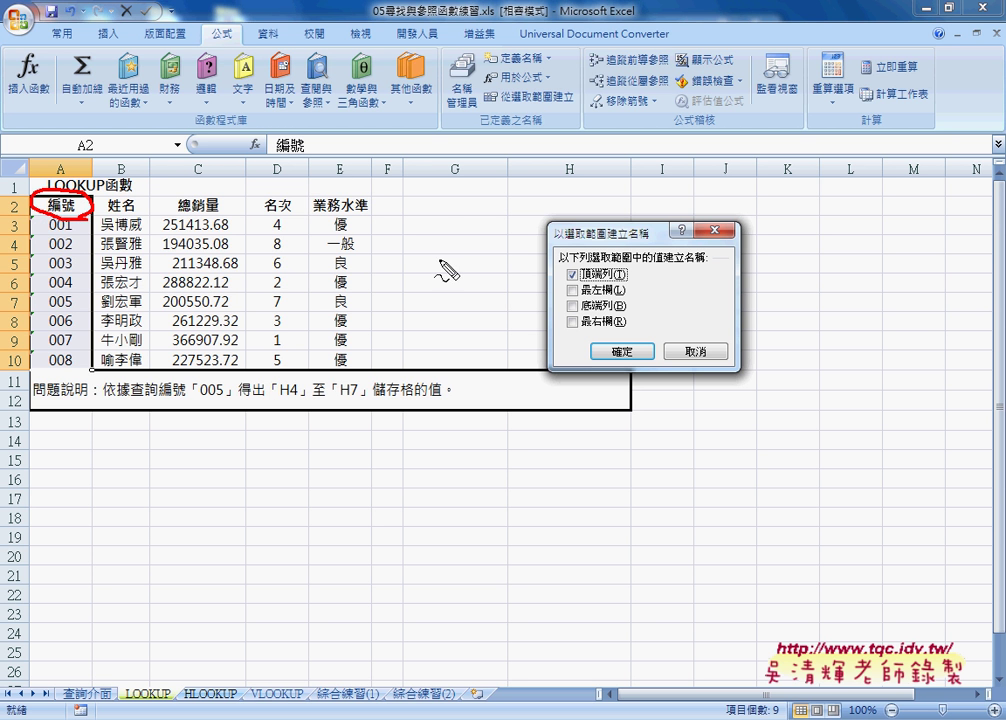
drag(627, 284, 580, 284)
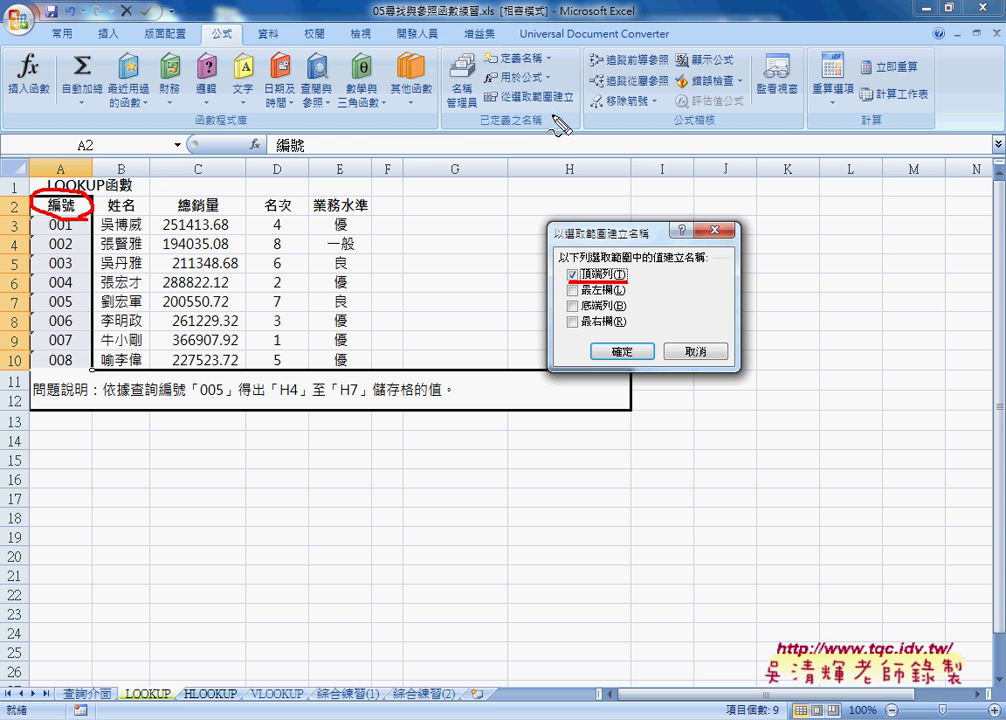
mouse_move(561, 113)
mouse_down()
mouse_move(516, 113)
mouse_move(530, 82)
mouse_up()
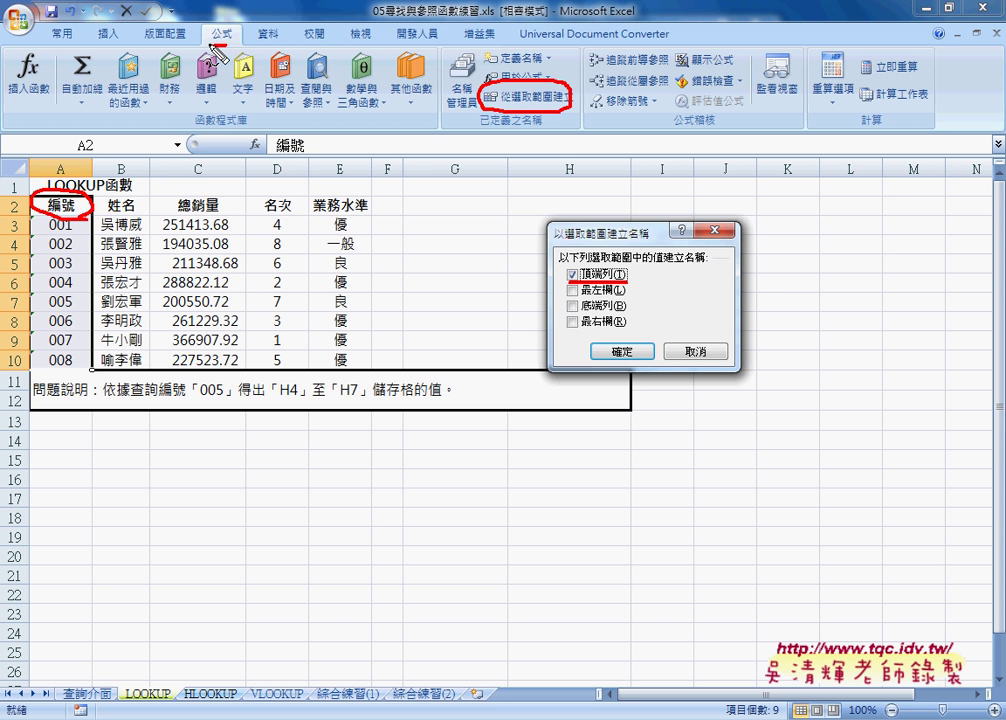
mouse_move(238, 17)
mouse_down()
mouse_move(245, 45)
mouse_move(450, 112)
mouse_up()
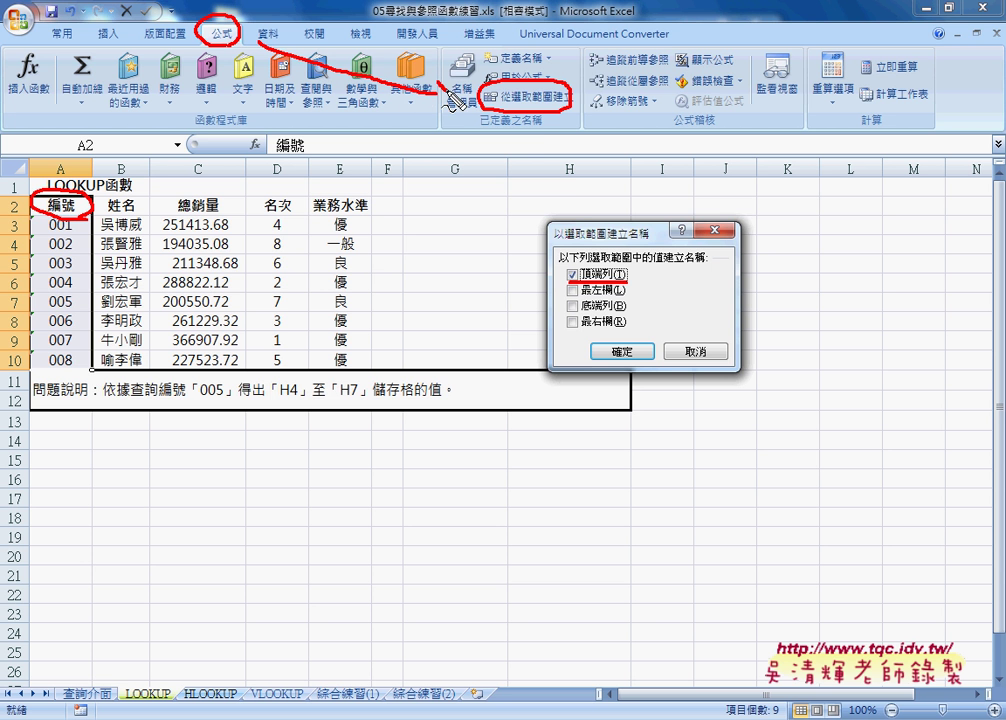
drag(540, 128, 590, 268)
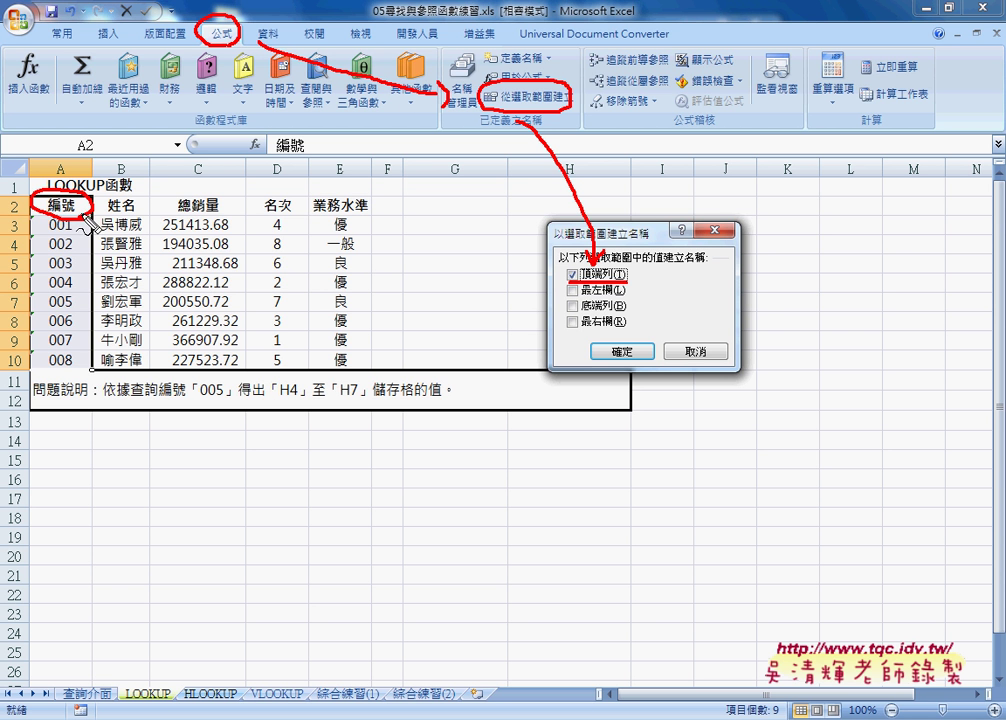
key(Escape)
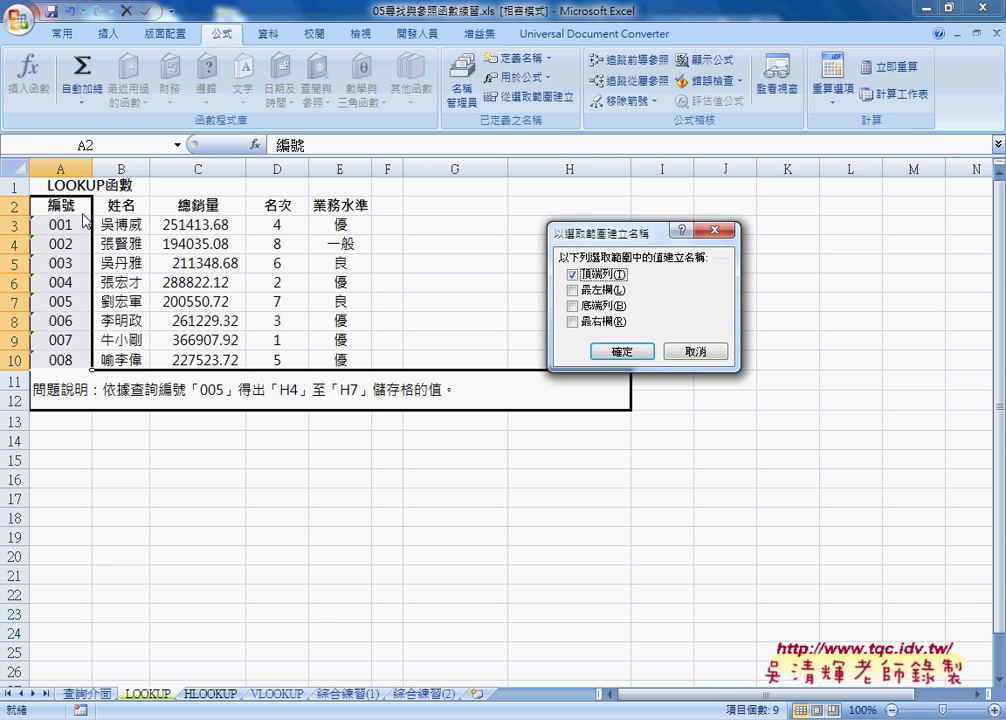
click(612, 351)
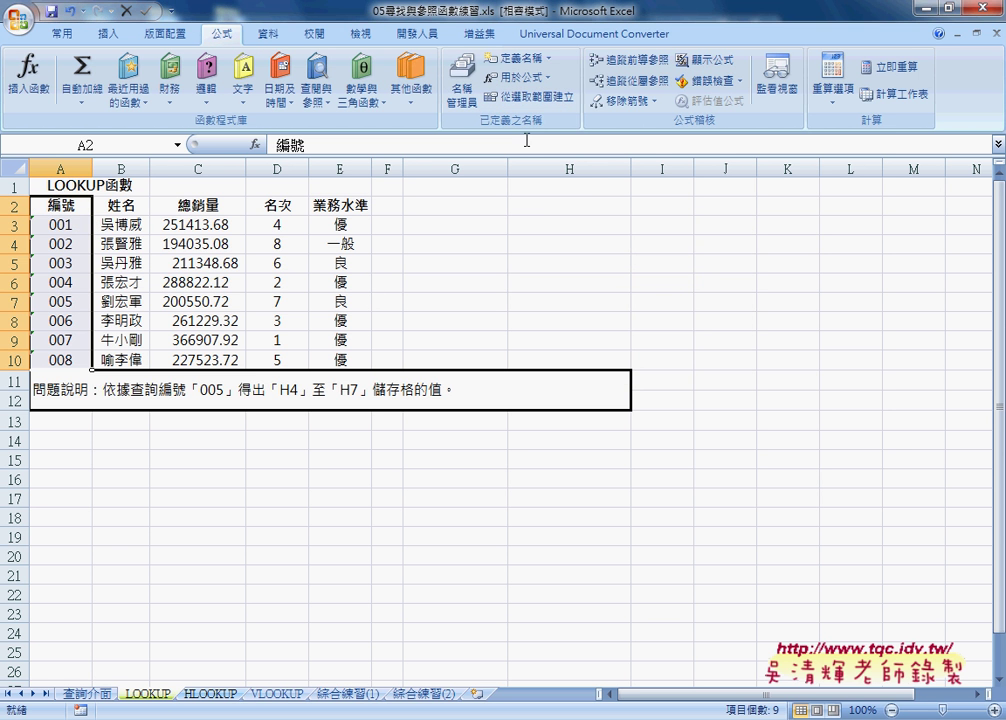
Verify 編號 refers to =LOOKUP!$A$3:$A$10 in Name Manager, then return to 查詢介面.
click(456, 95)
click(452, 210)
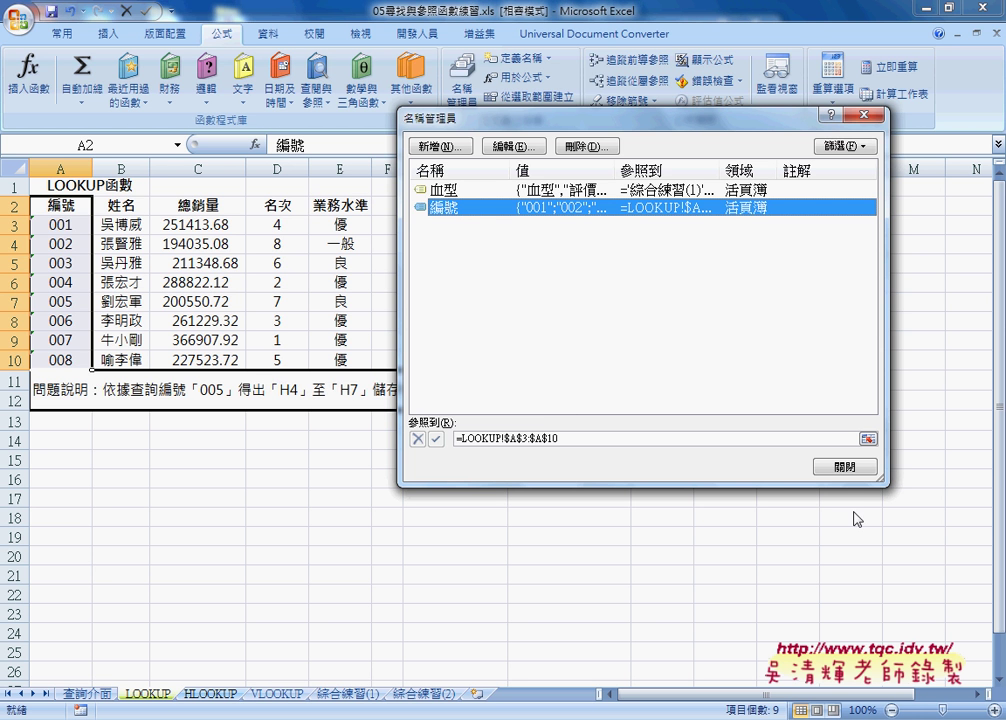
click(845, 467)
click(87, 693)
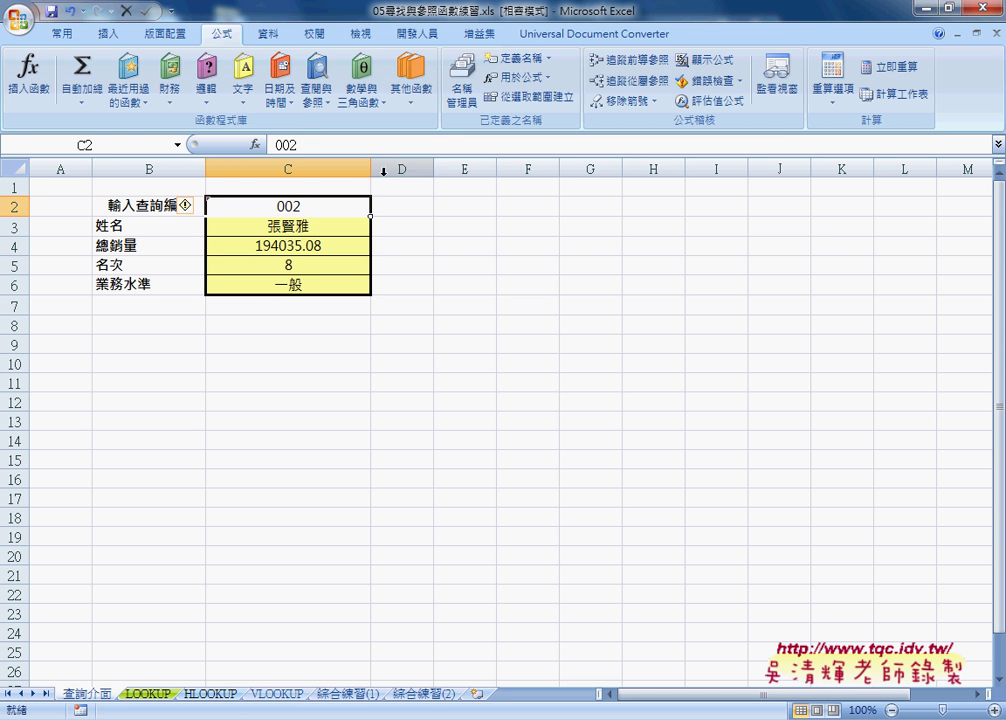
Give C2 a List data validation whose source is the pasted name =編號.
click(271, 35)
click(641, 83)
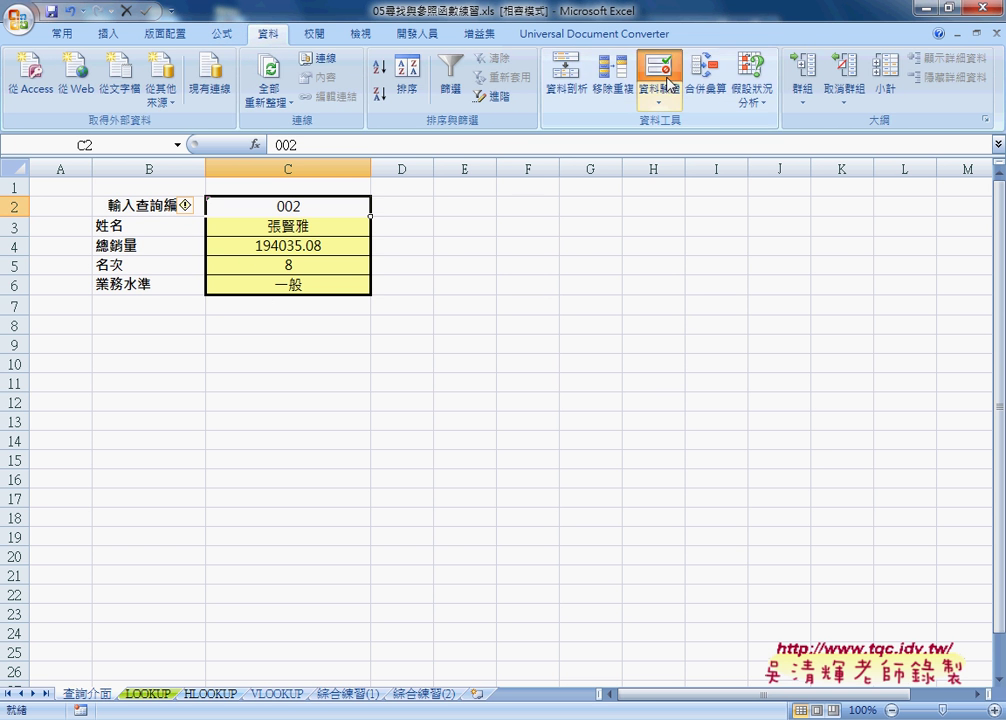
click(541, 262)
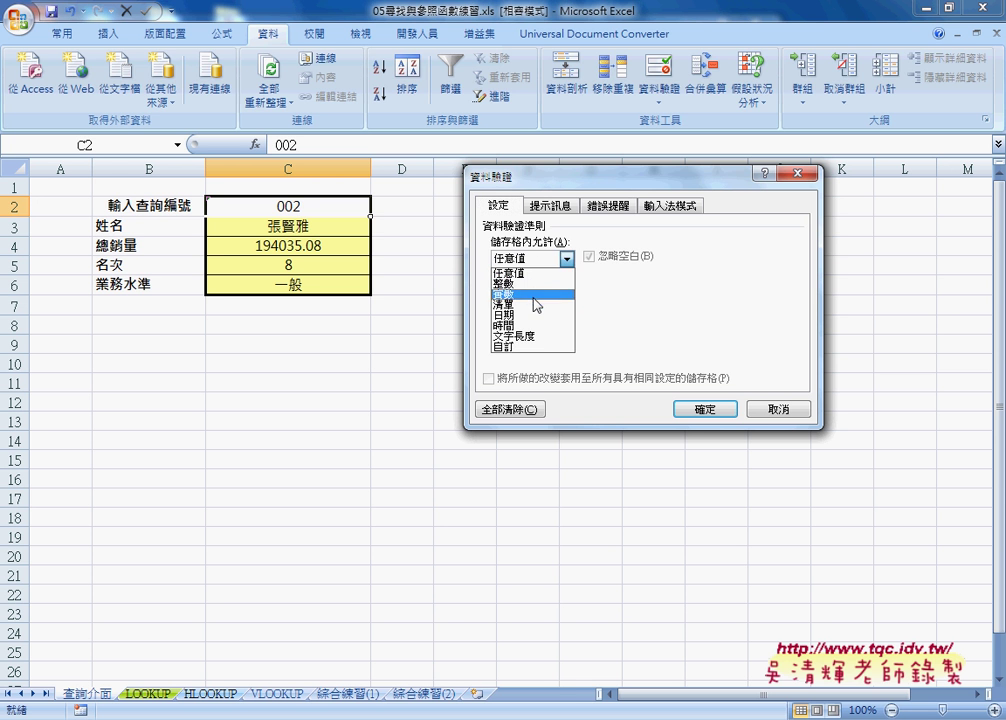
click(535, 304)
click(527, 326)
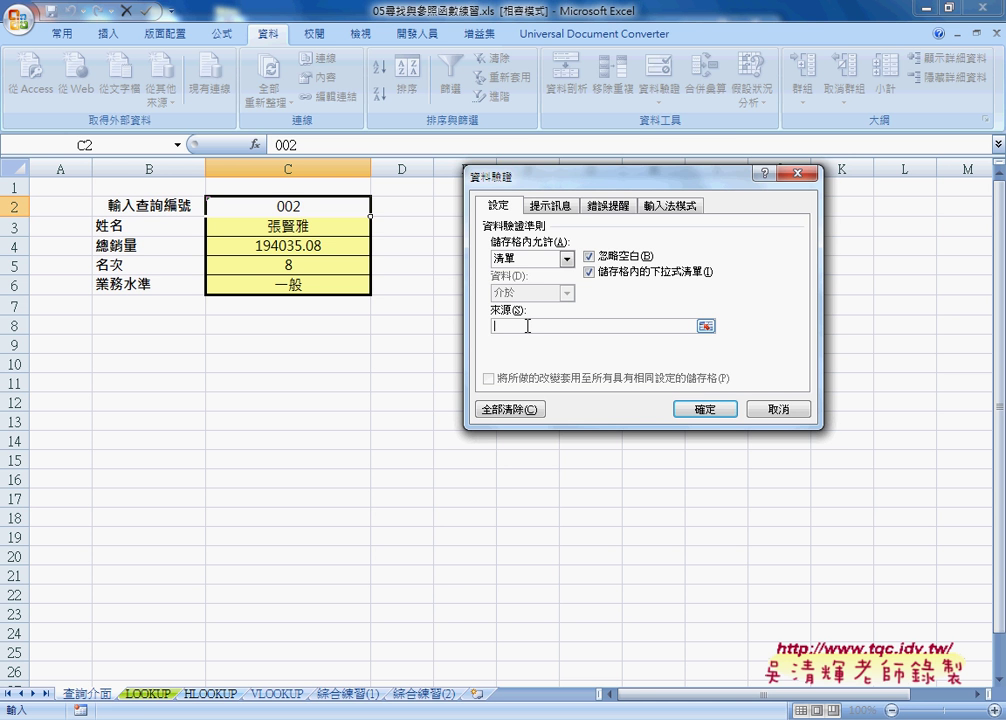
key(F3)
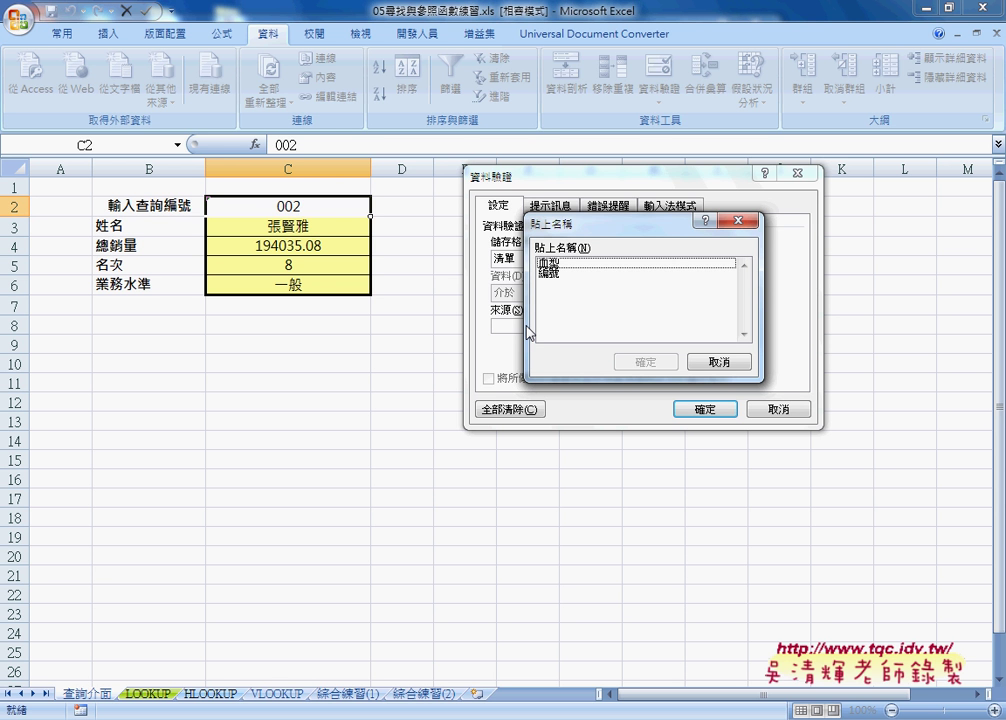
click(553, 274)
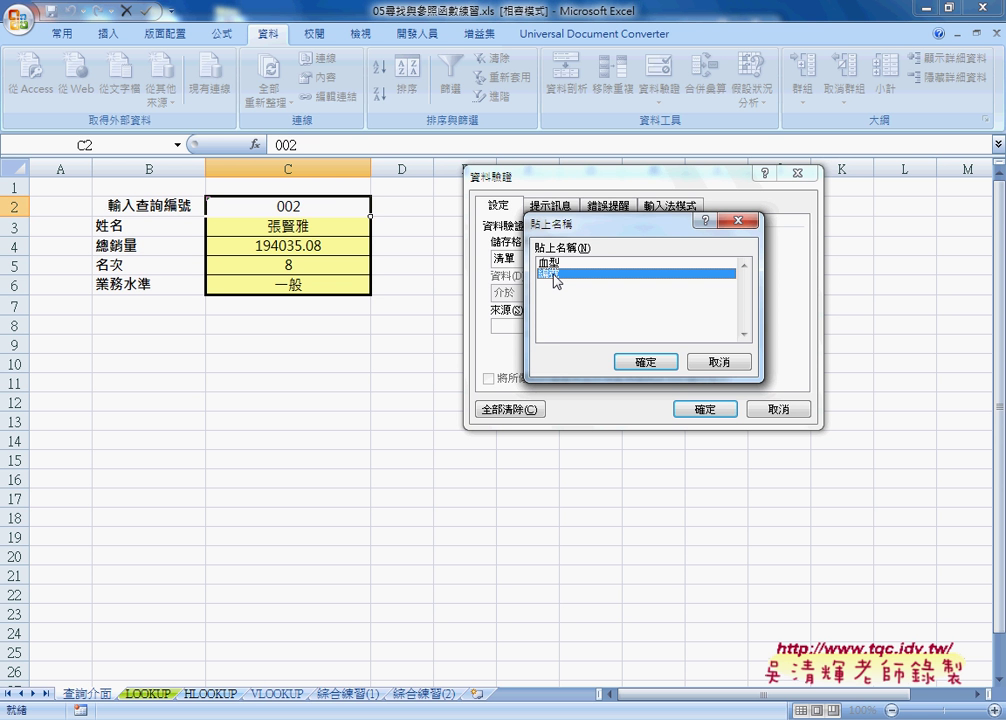
click(645, 361)
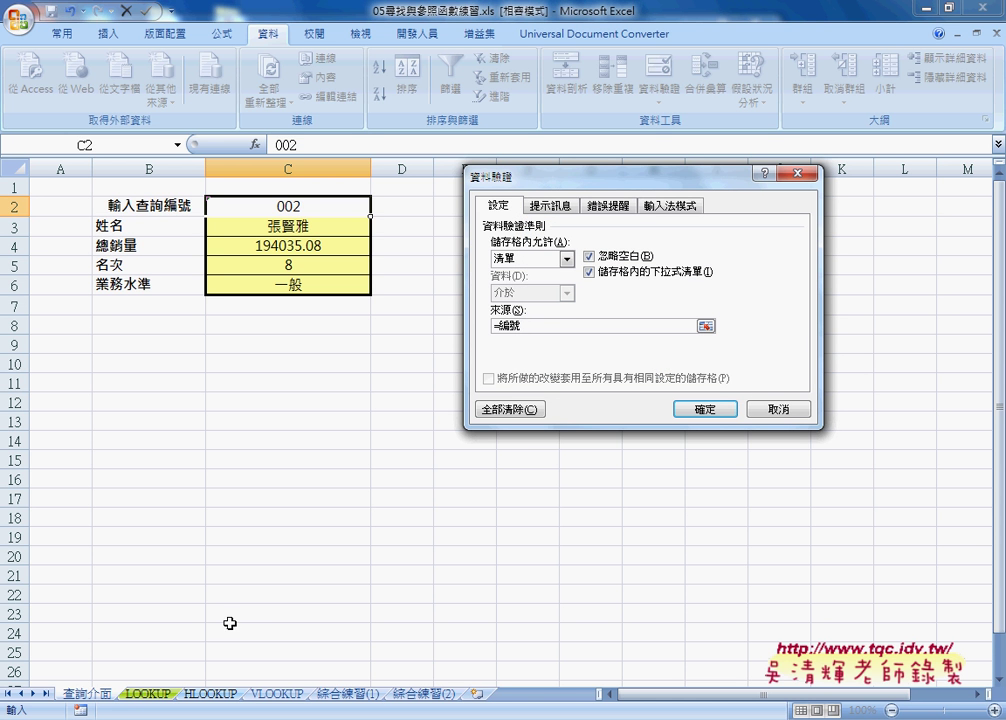
click(706, 410)
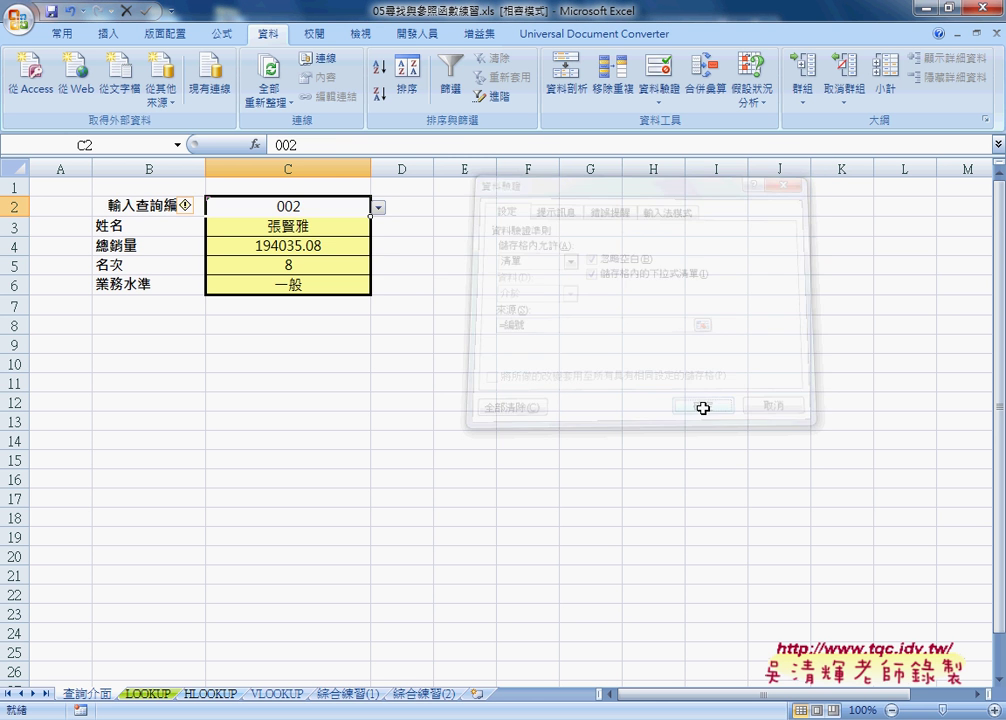
Pick IDs 003 and then 004 from C2's dropdown, checking the C3:C6 lookup results.
click(379, 208)
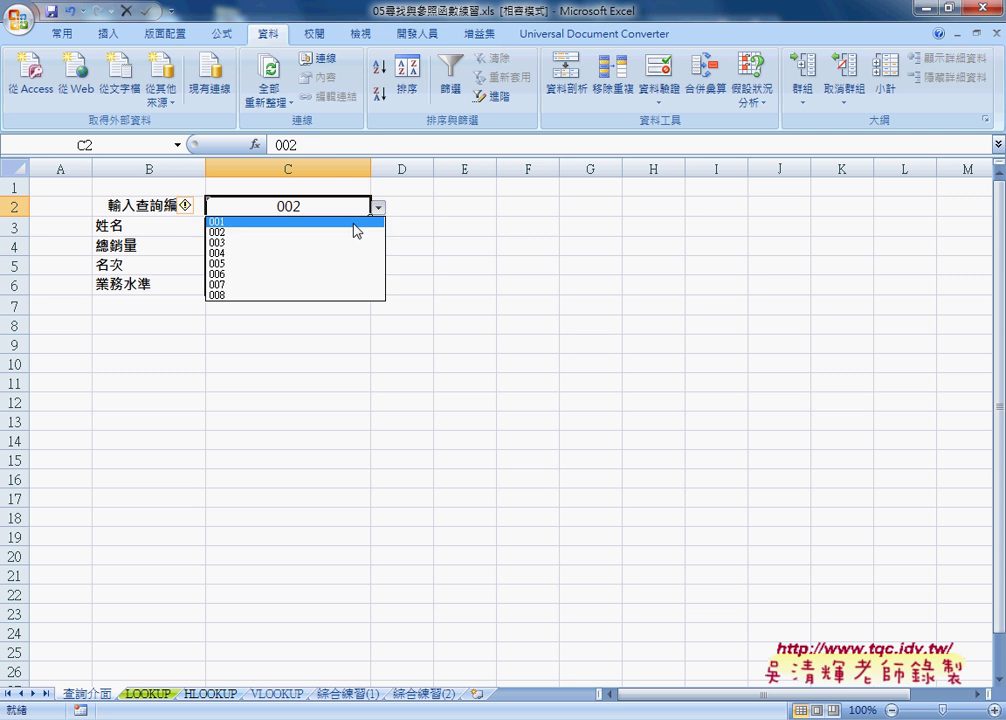
click(352, 242)
drag(345, 228, 319, 287)
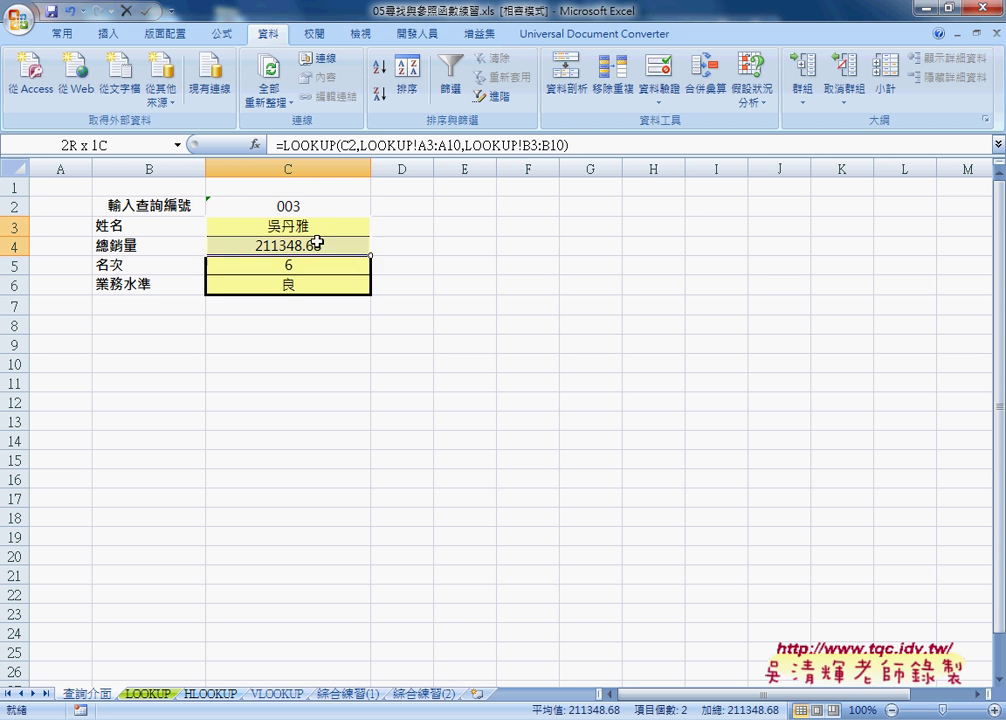
click(328, 208)
click(378, 210)
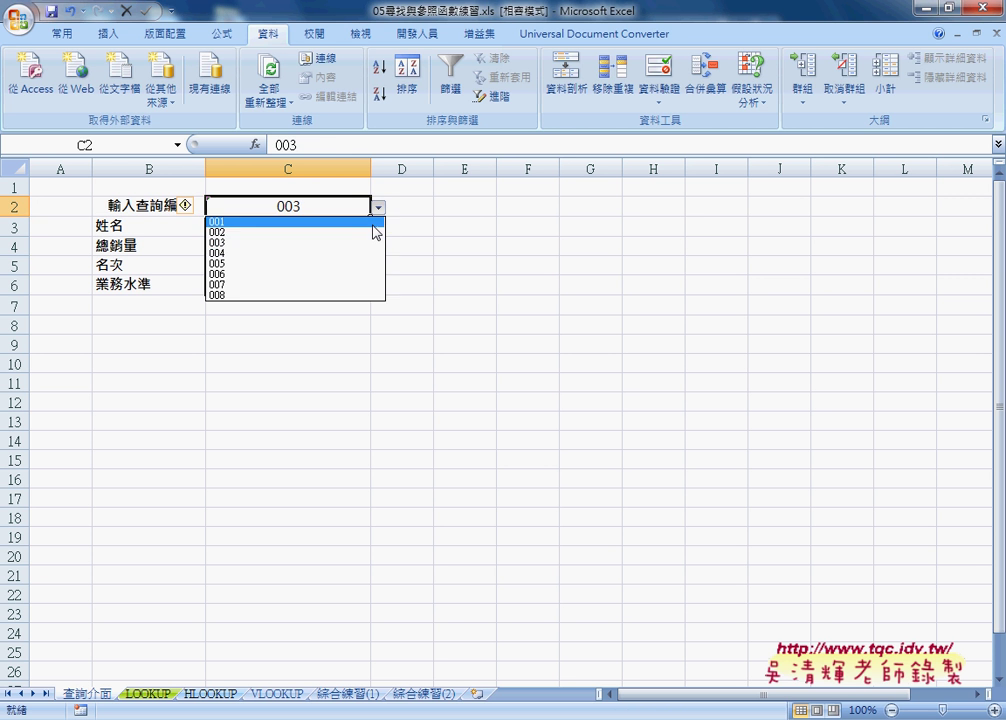
click(363, 254)
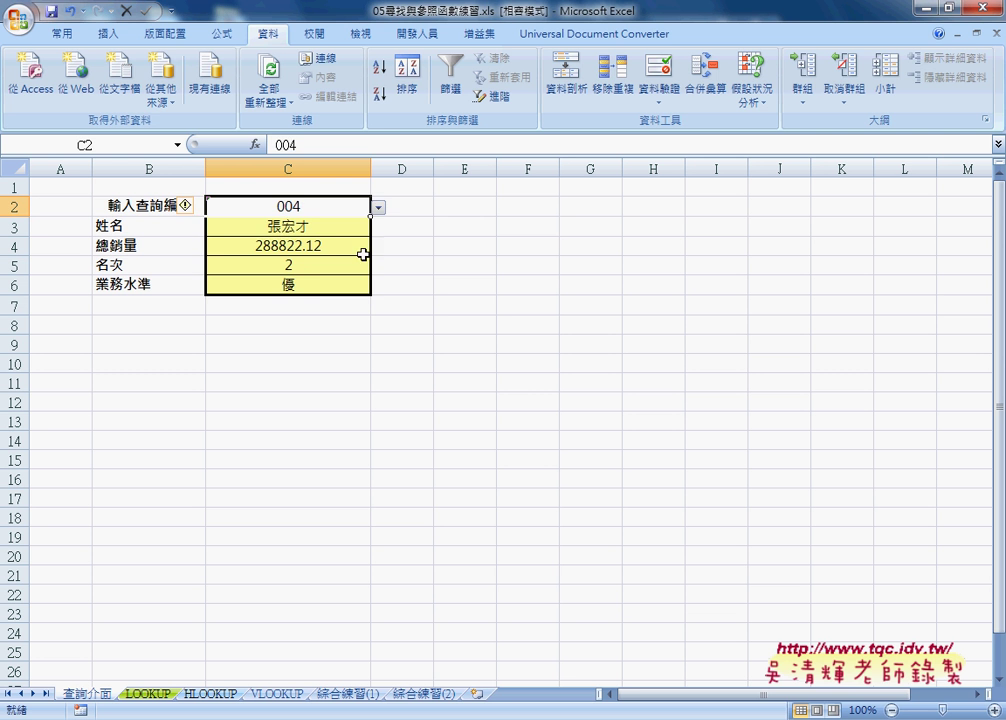
click(330, 231)
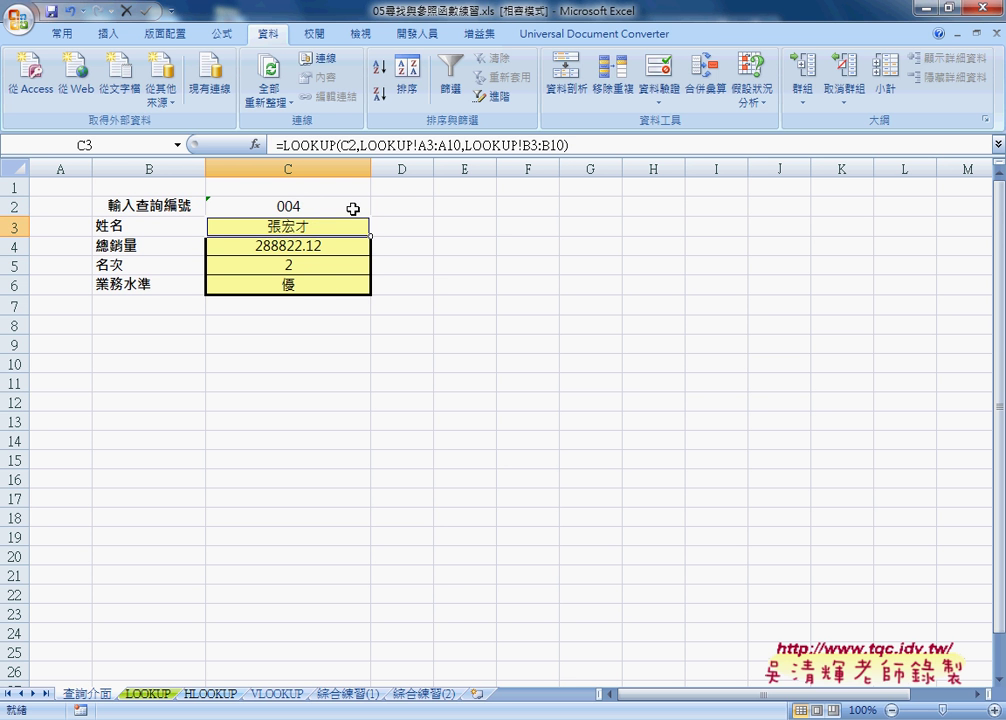
click(352, 207)
Pick 006, then 001, and finally 004 from C2's dropdown list.
click(380, 208)
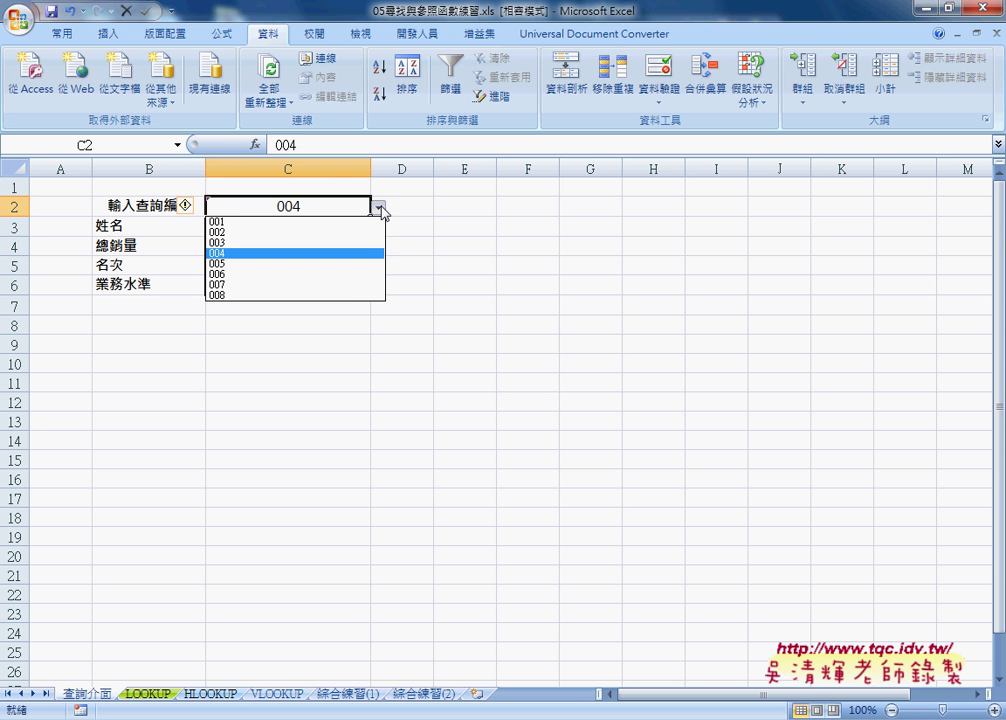
click(348, 274)
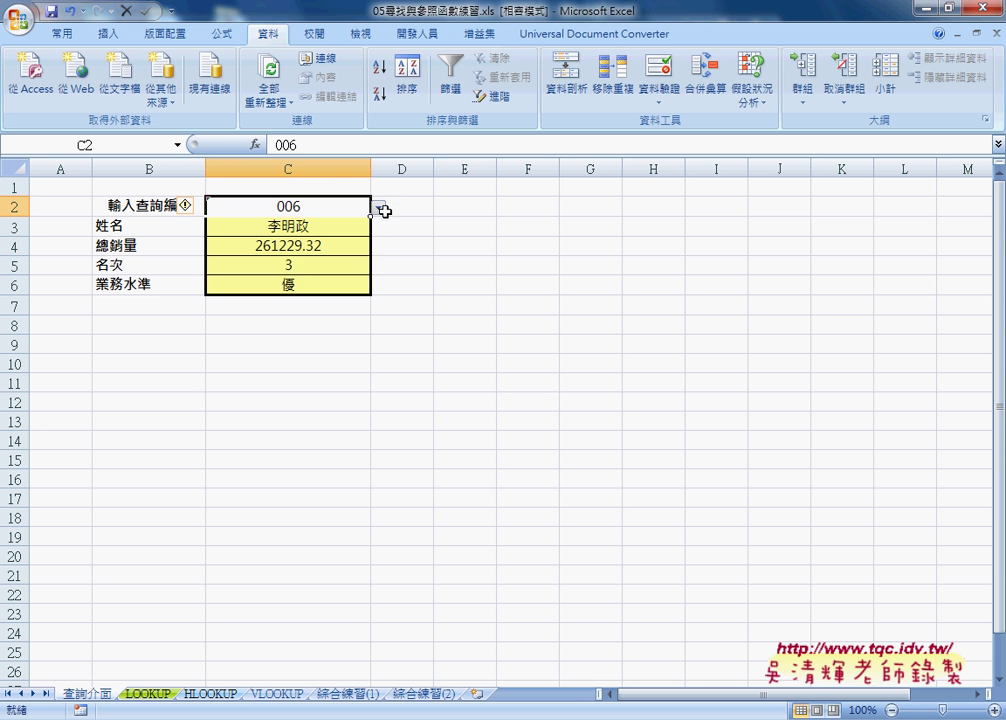
click(380, 208)
click(361, 222)
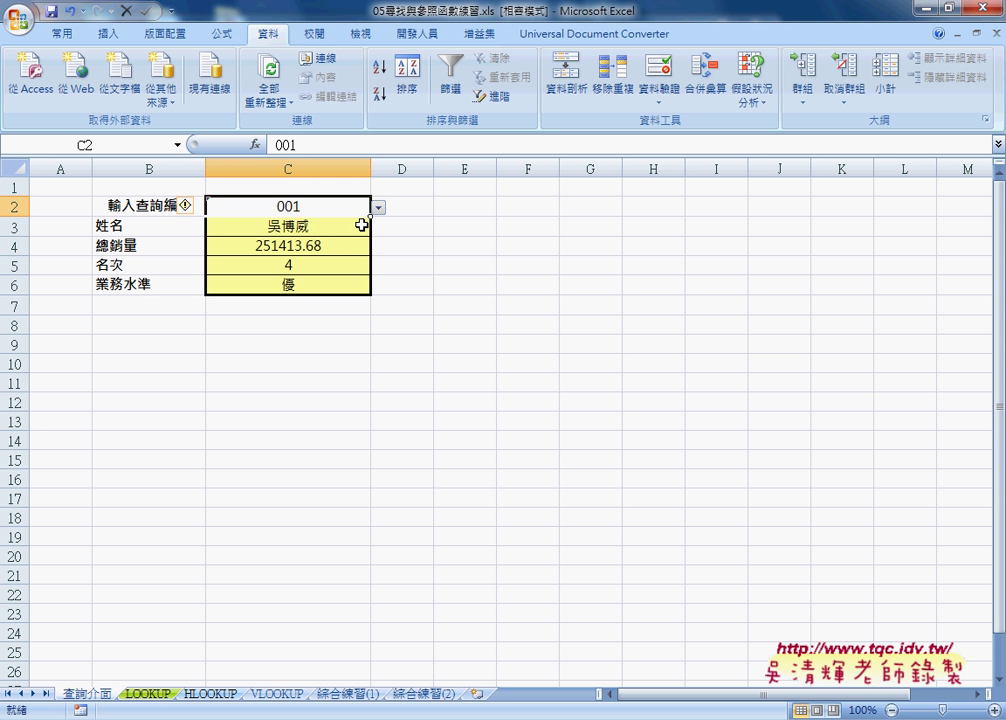
click(379, 207)
click(357, 254)
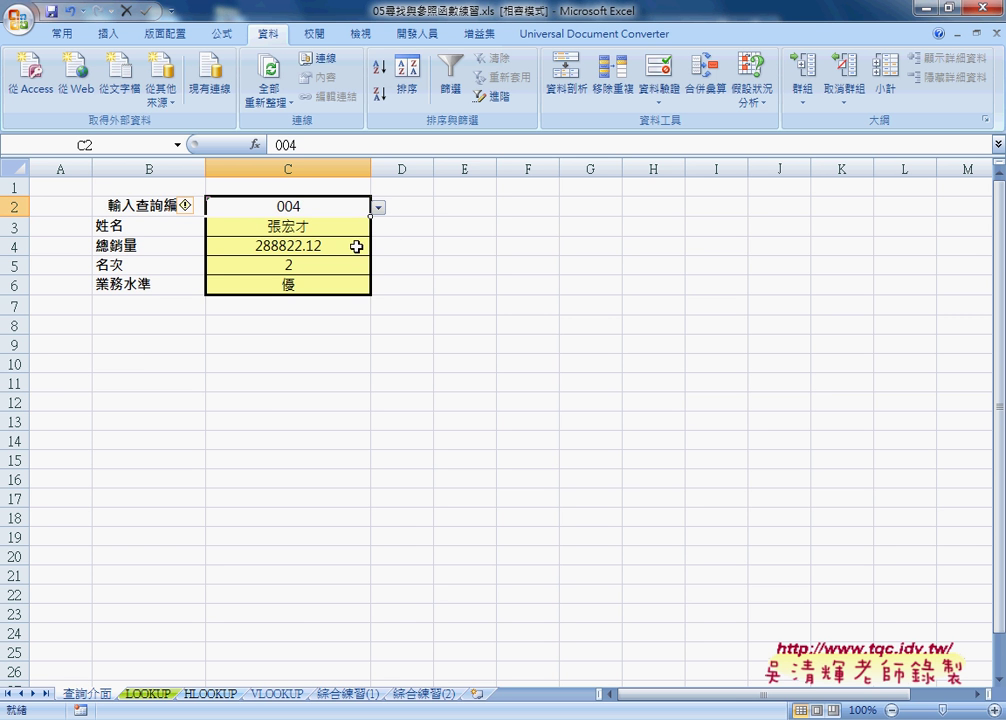
Review the LOOKUP data table A2:E10, then return to 查詢介面 and select the form's labels.
click(143, 693)
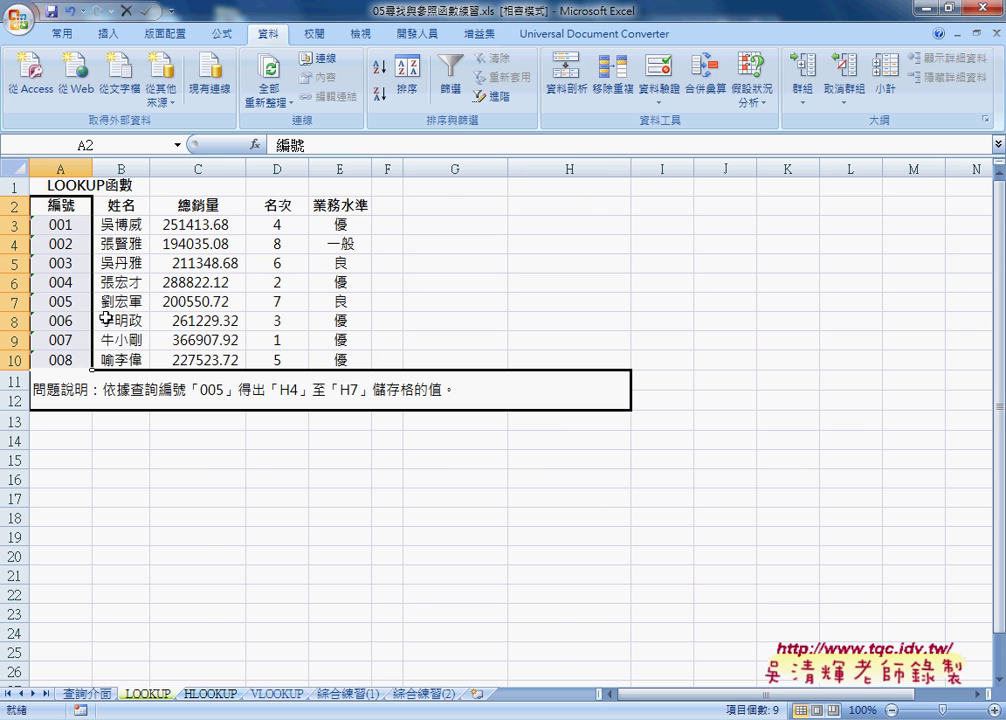
drag(60, 205, 333, 361)
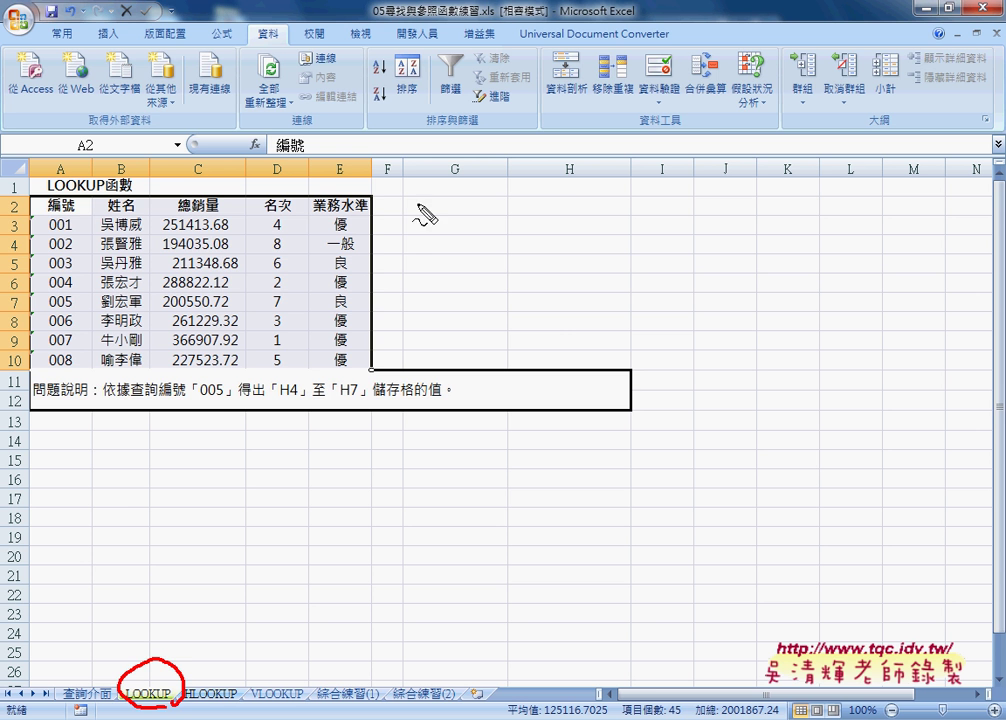
mouse_move(415, 203)
mouse_down()
mouse_move(420, 315)
mouse_move(615, 212)
mouse_move(619, 322)
mouse_up()
drag(418, 334, 560, 330)
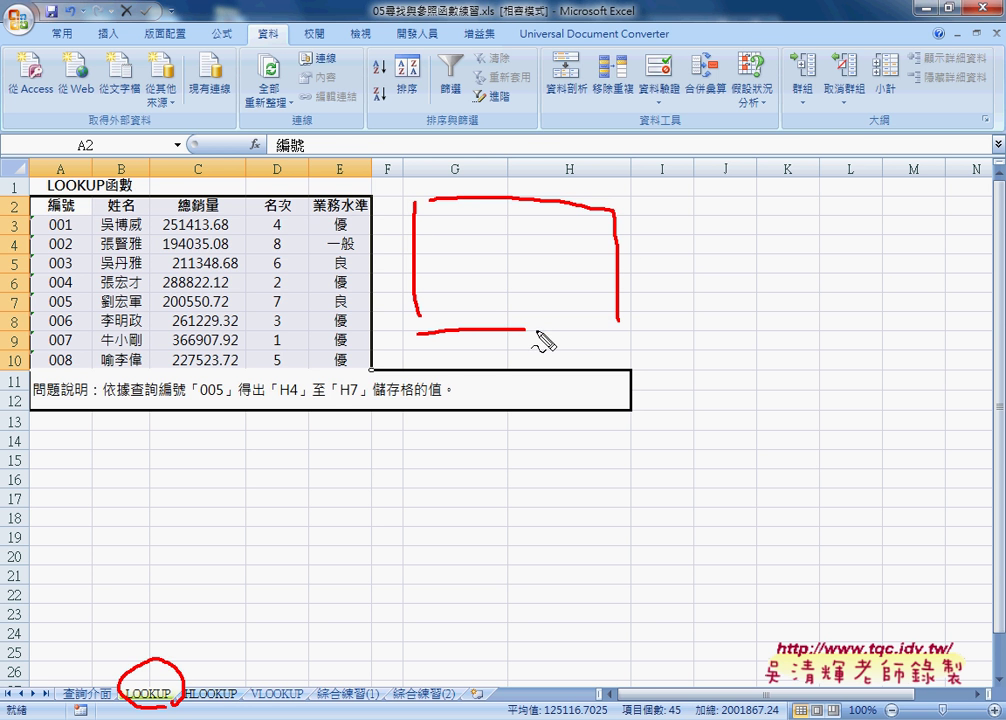
mouse_move(405, 330)
mouse_down()
mouse_move(112, 531)
mouse_move(70, 662)
mouse_move(102, 702)
mouse_up()
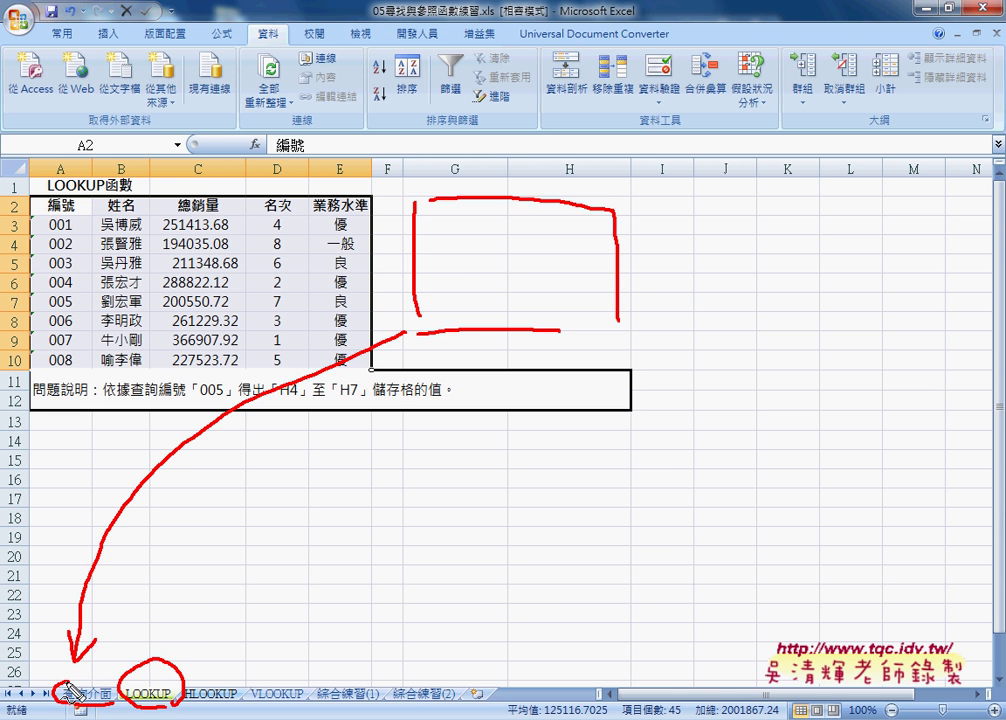
key(Escape)
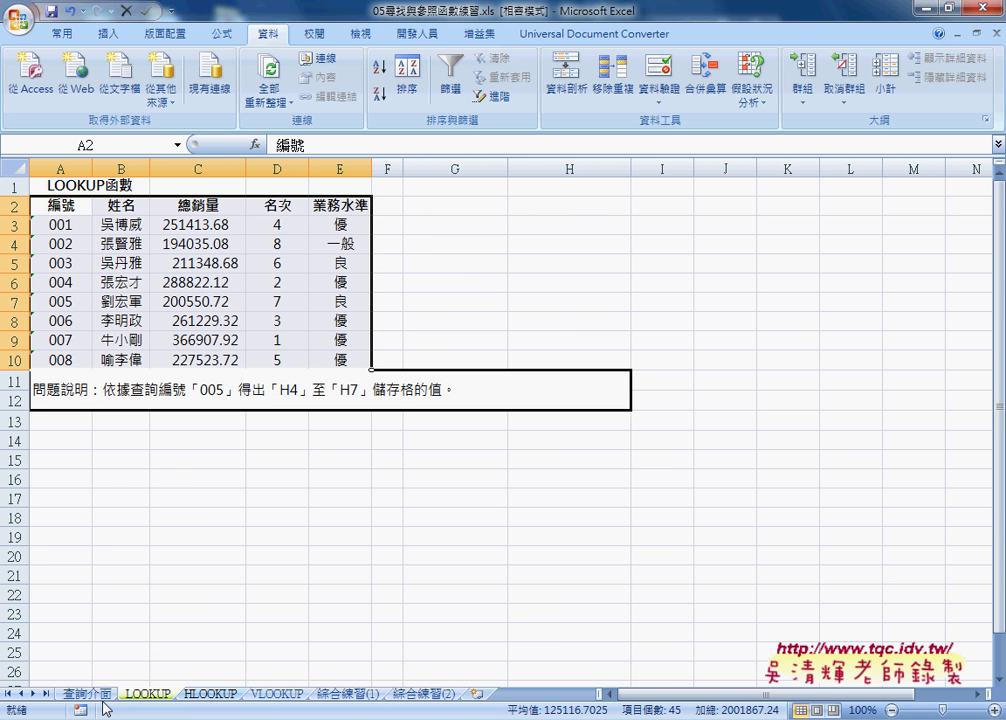
click(81, 693)
mouse_move(100, 206)
mouse_down()
mouse_move(119, 225)
mouse_move(292, 288)
mouse_up()
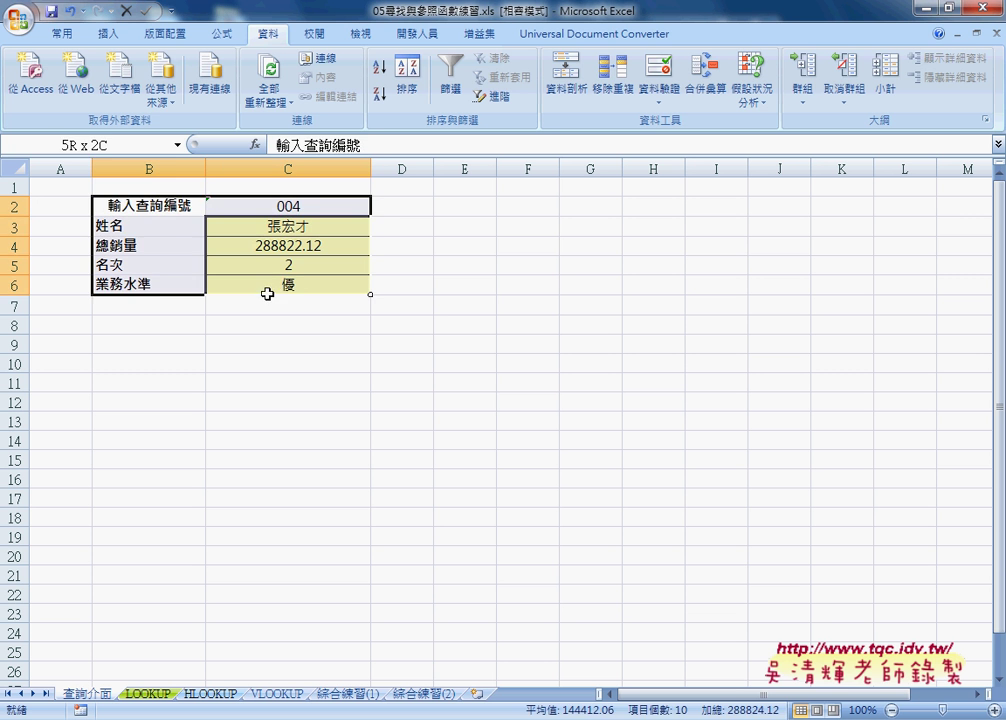
Check C3's LOOKUP formula and confirm C2's validation list source is =編號, then cancel.
click(323, 206)
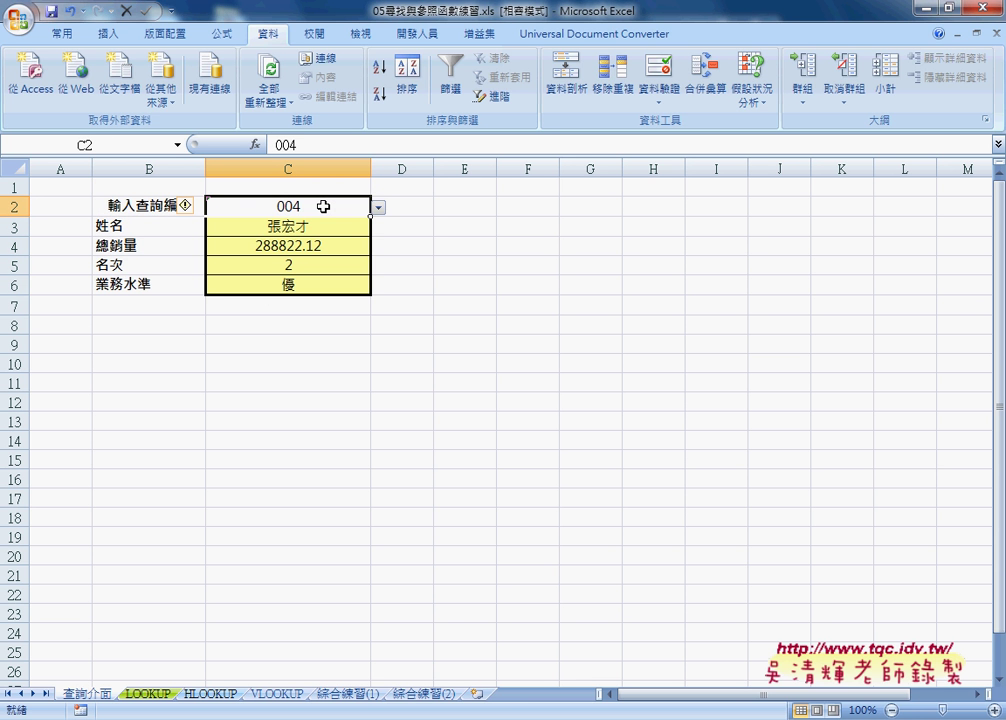
click(318, 226)
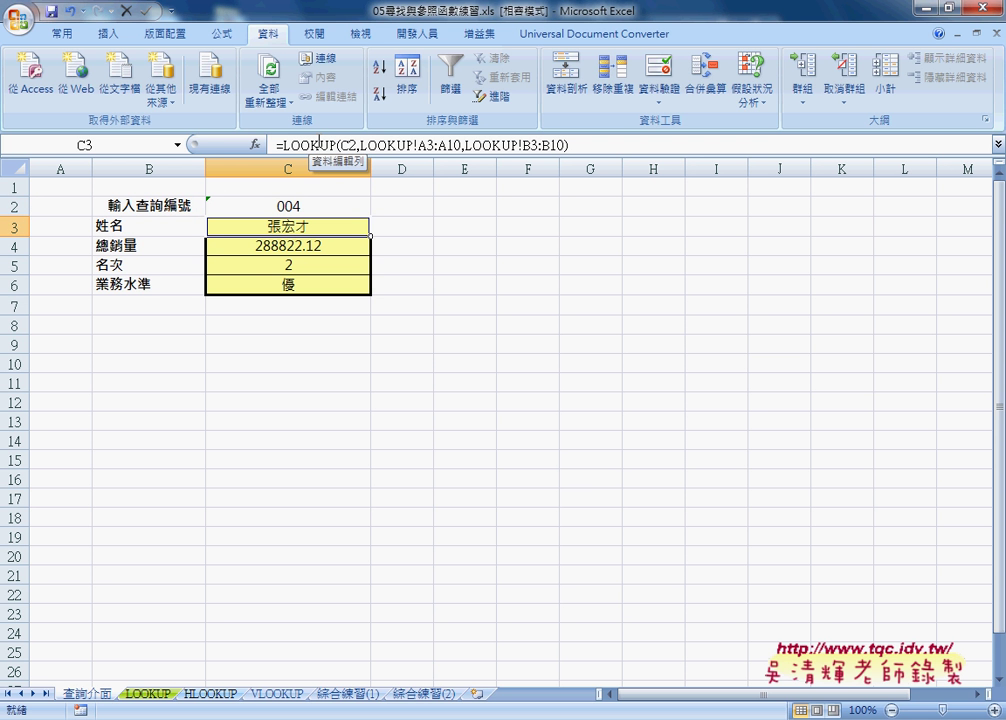
click(317, 206)
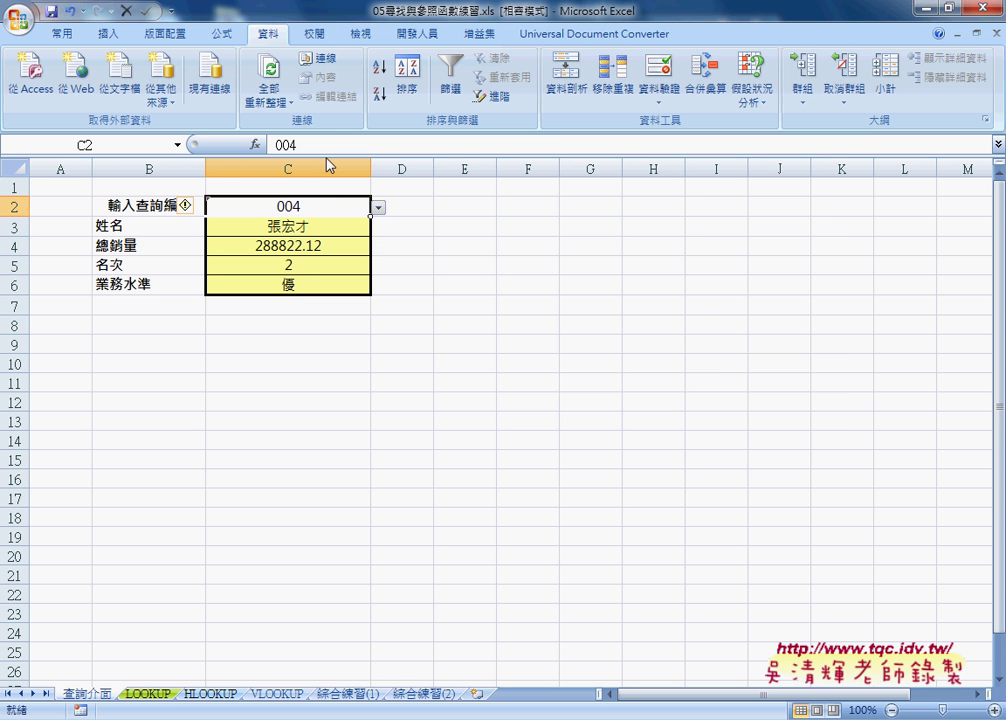
click(658, 72)
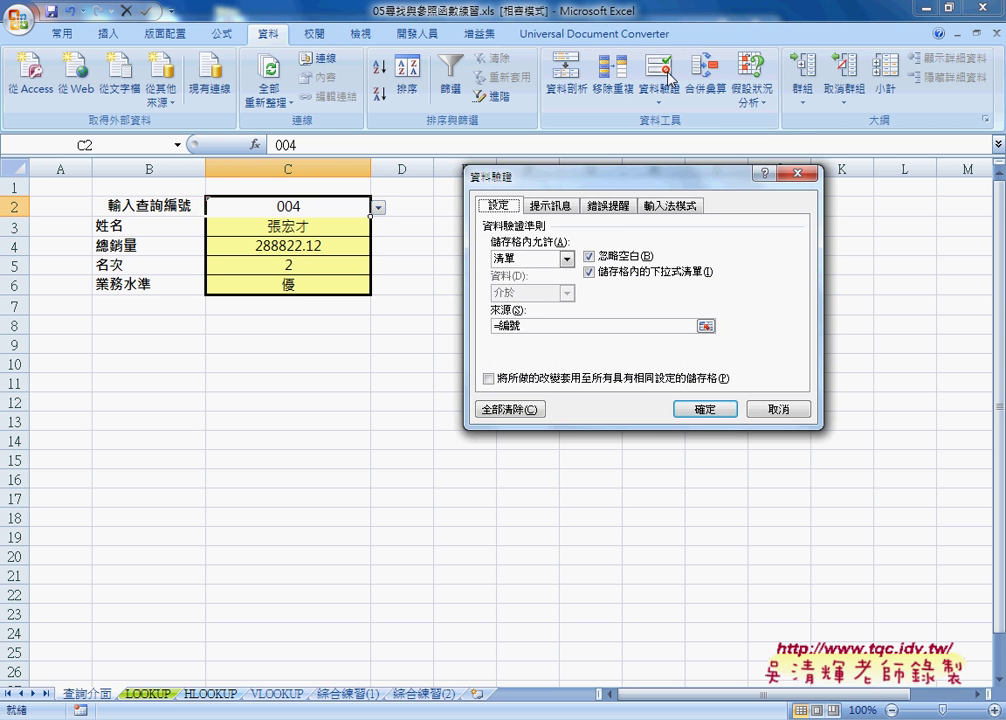
double_click(507, 325)
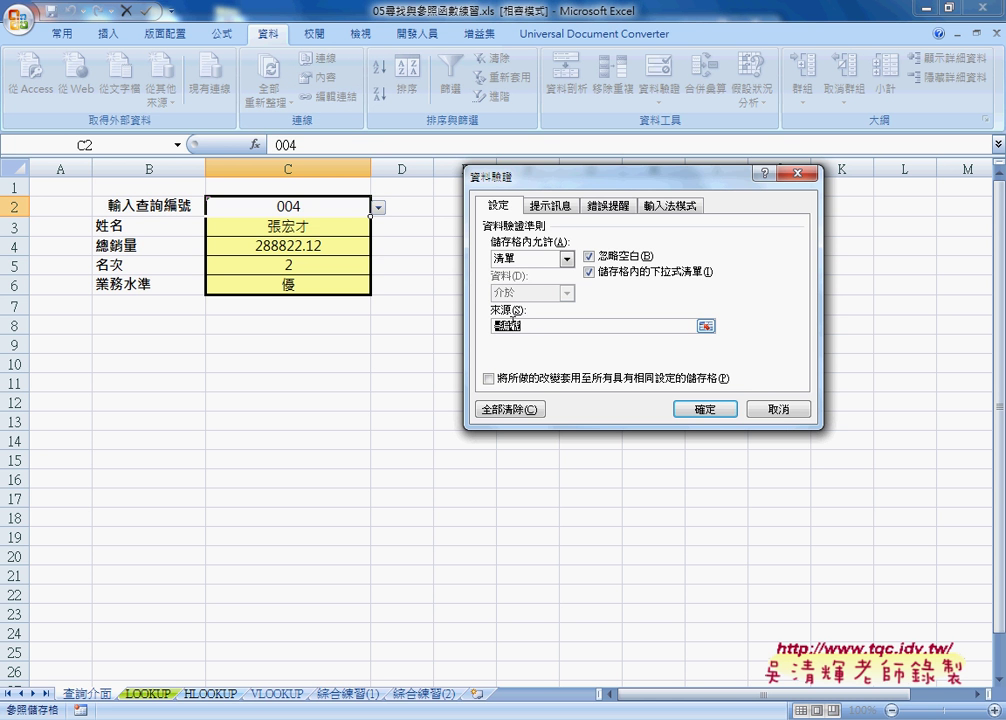
click(712, 411)
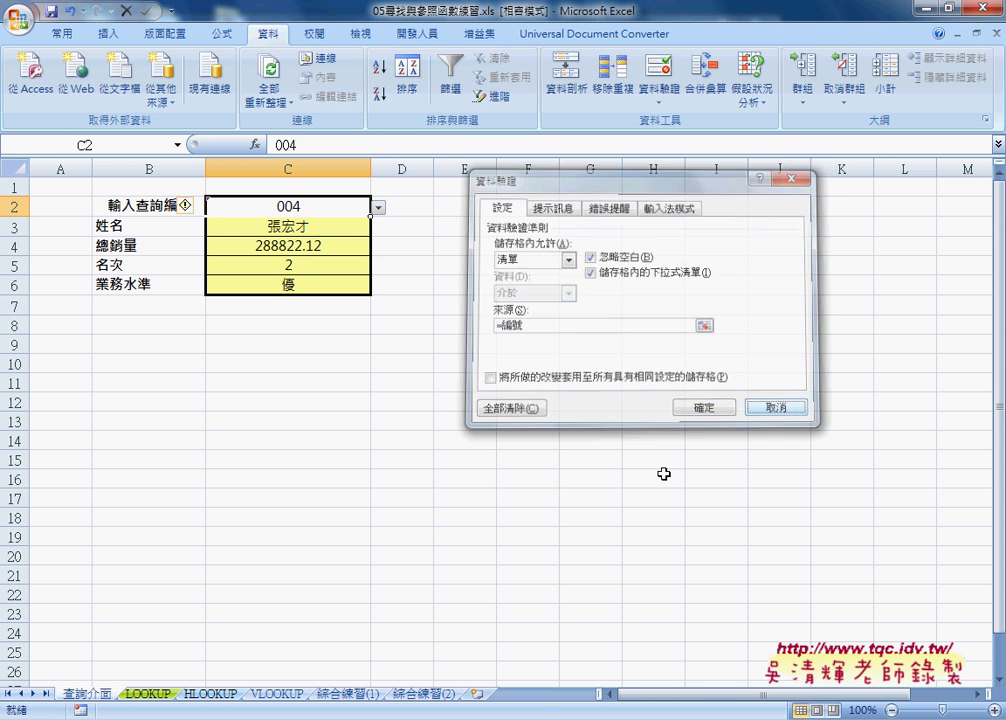
Reselect LOOKUP's ID column A2:A10, view Create from Selection without changes, return to 查詢介面.
click(147, 693)
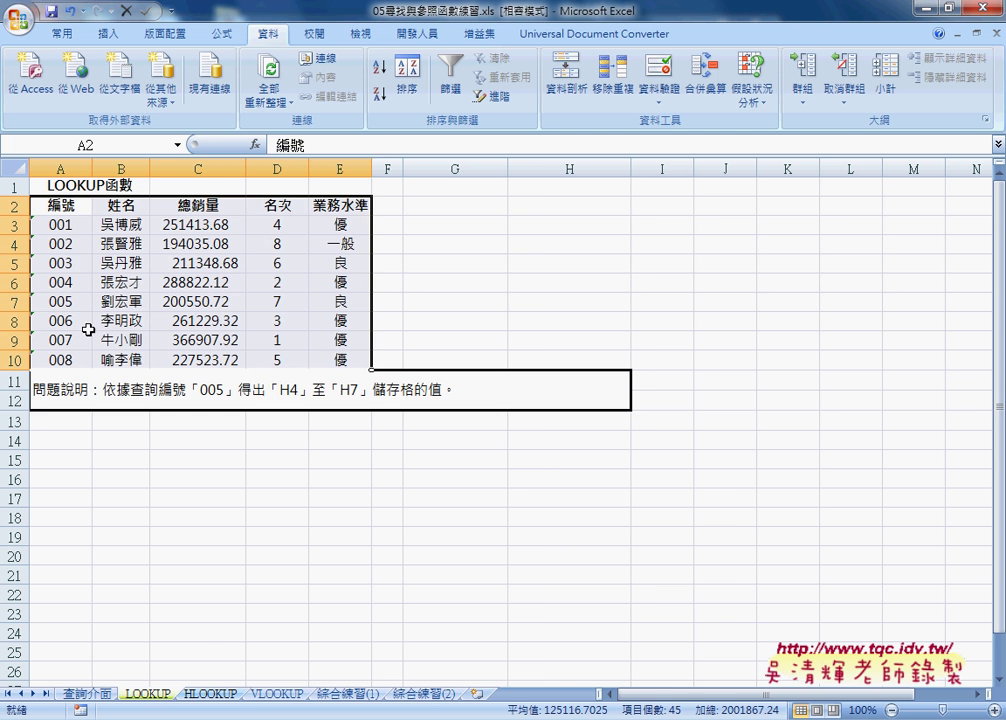
drag(60, 205, 60, 358)
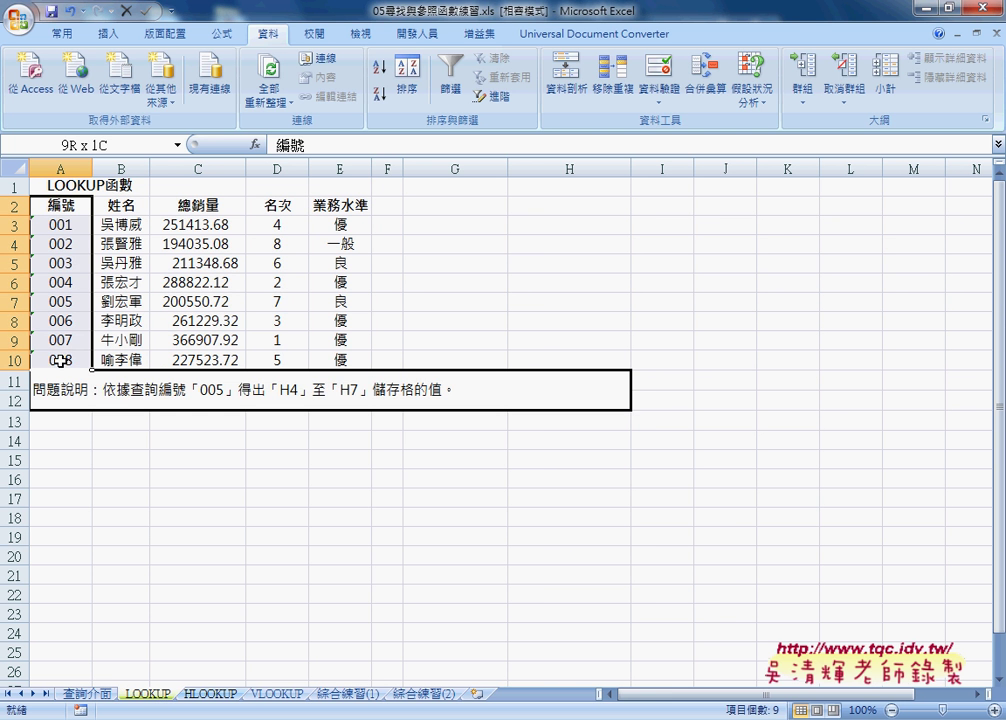
click(220, 36)
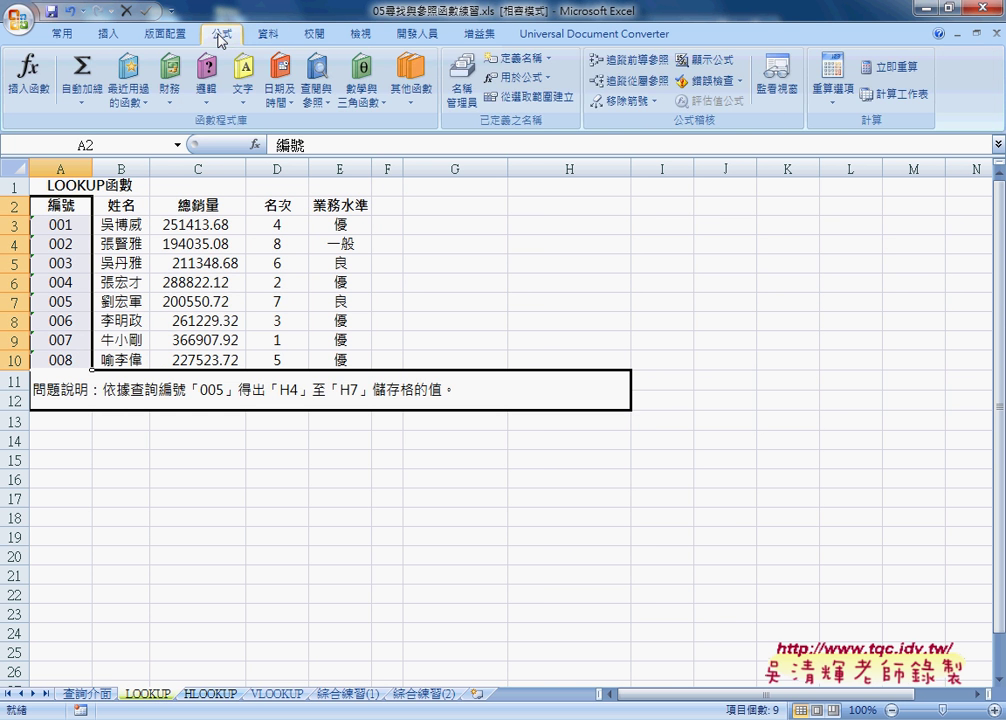
click(262, 36)
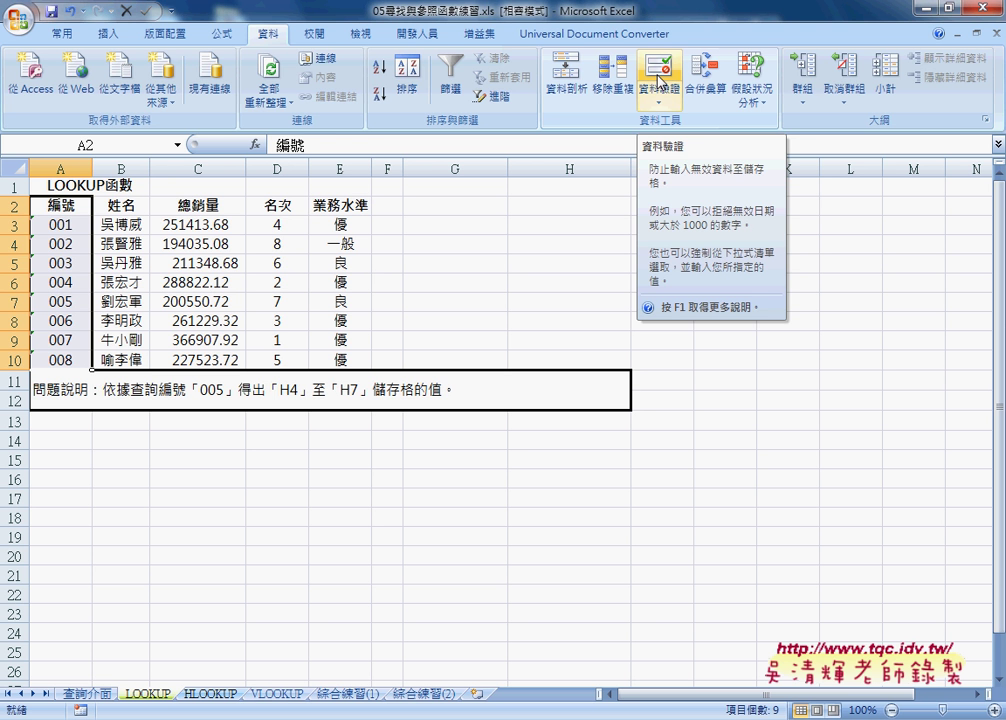
click(219, 35)
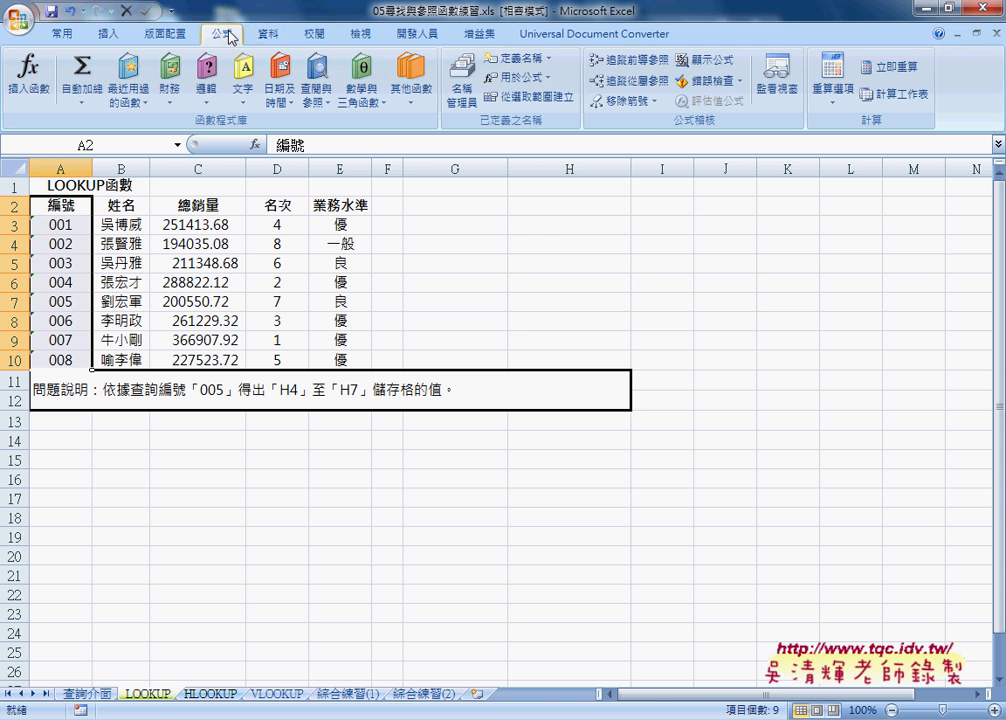
click(536, 103)
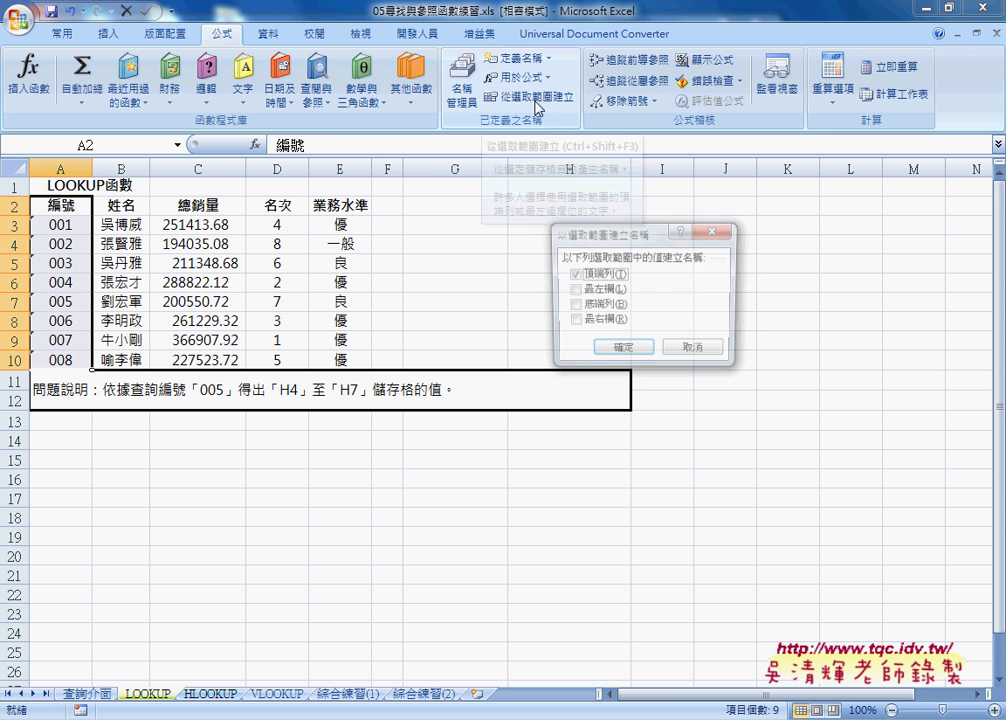
click(697, 352)
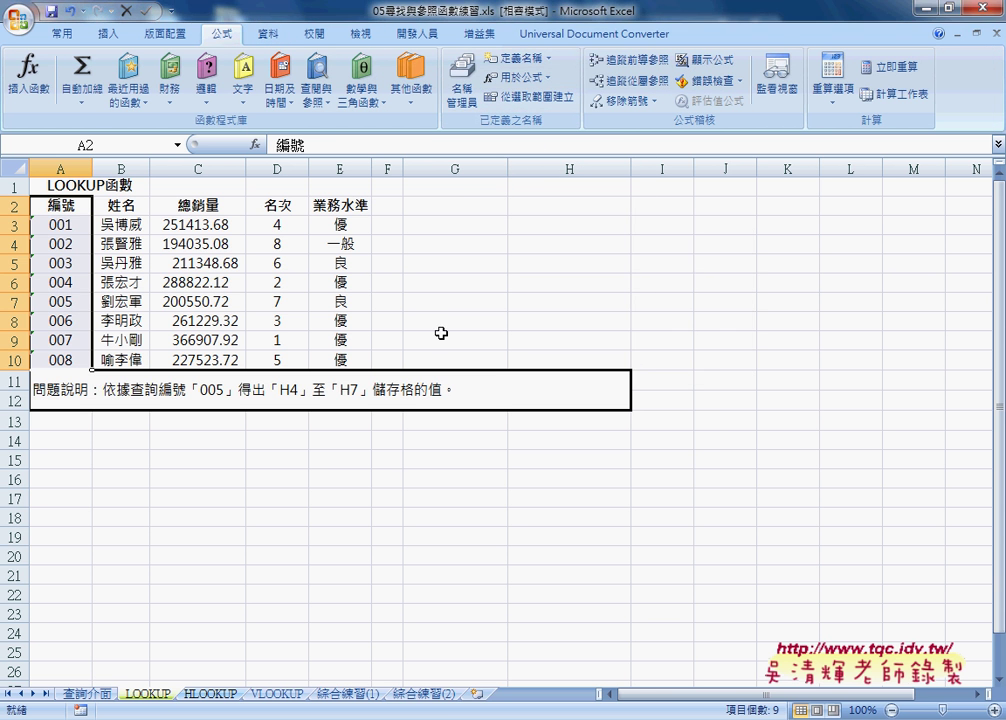
click(88, 693)
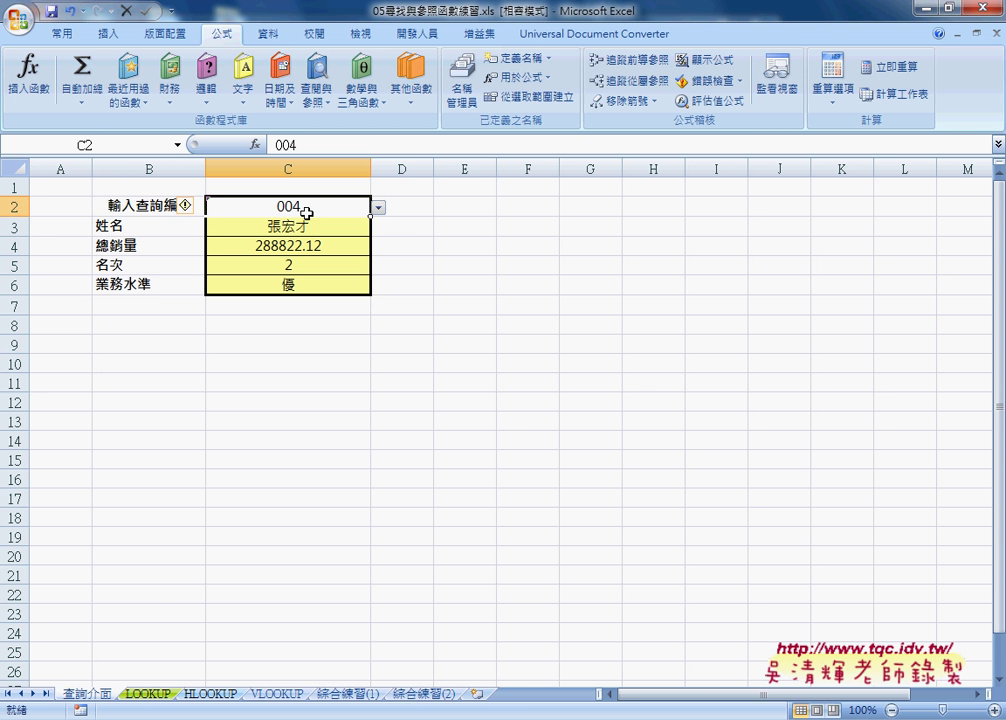
Delete the =編號 list source in C2's Data Validation and bring up Paste Name with F3.
click(280, 36)
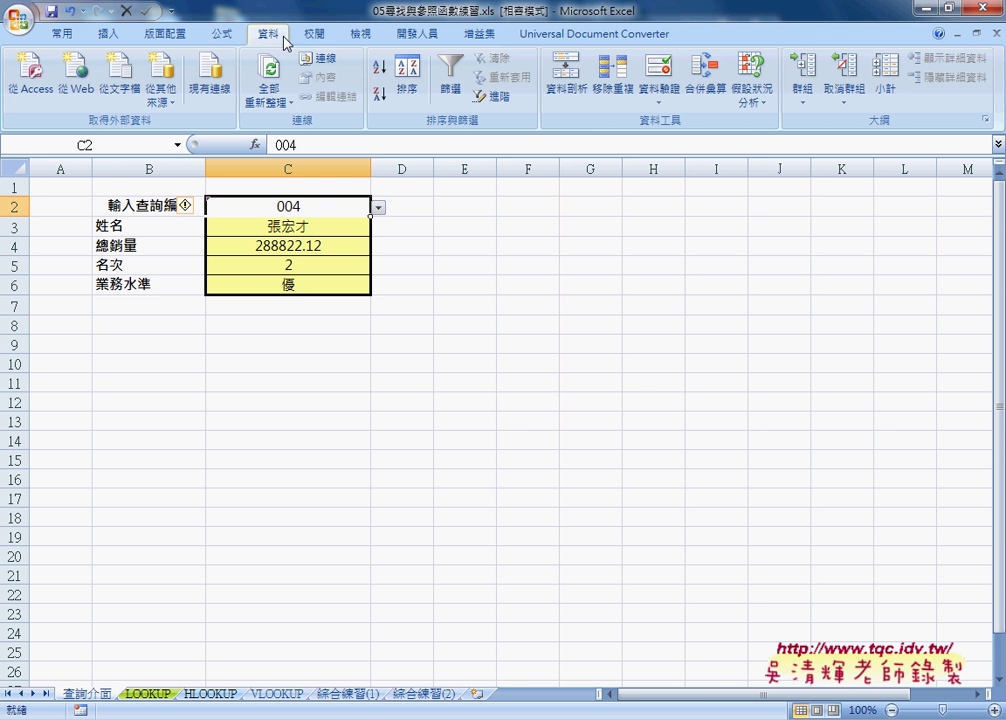
click(650, 80)
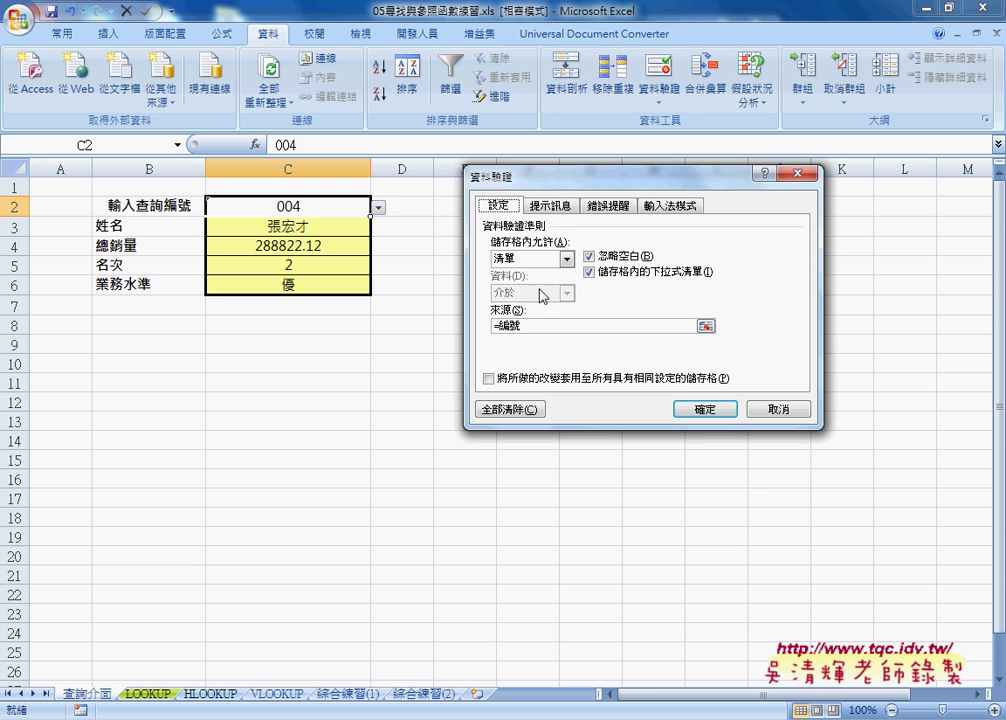
click(491, 327)
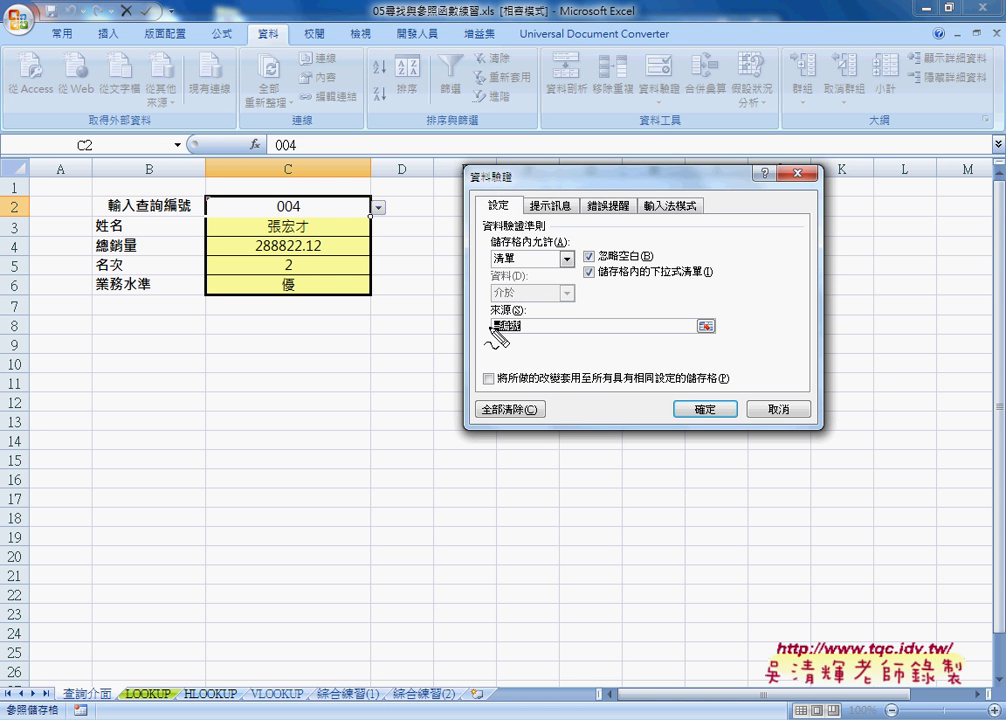
mouse_move(553, 314)
mouse_down()
mouse_move(578, 314)
mouse_move(563, 350)
mouse_move(585, 328)
mouse_move(588, 350)
mouse_move(541, 370)
mouse_up()
key(ctrl+z)
drag(541, 293, 627, 292)
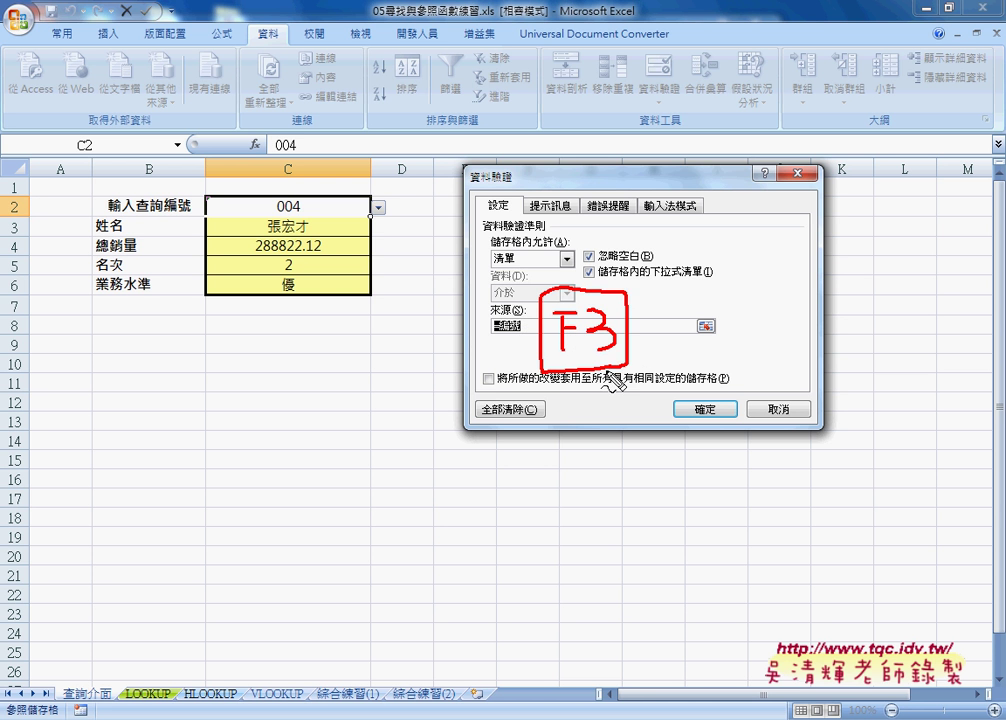
key(Escape)
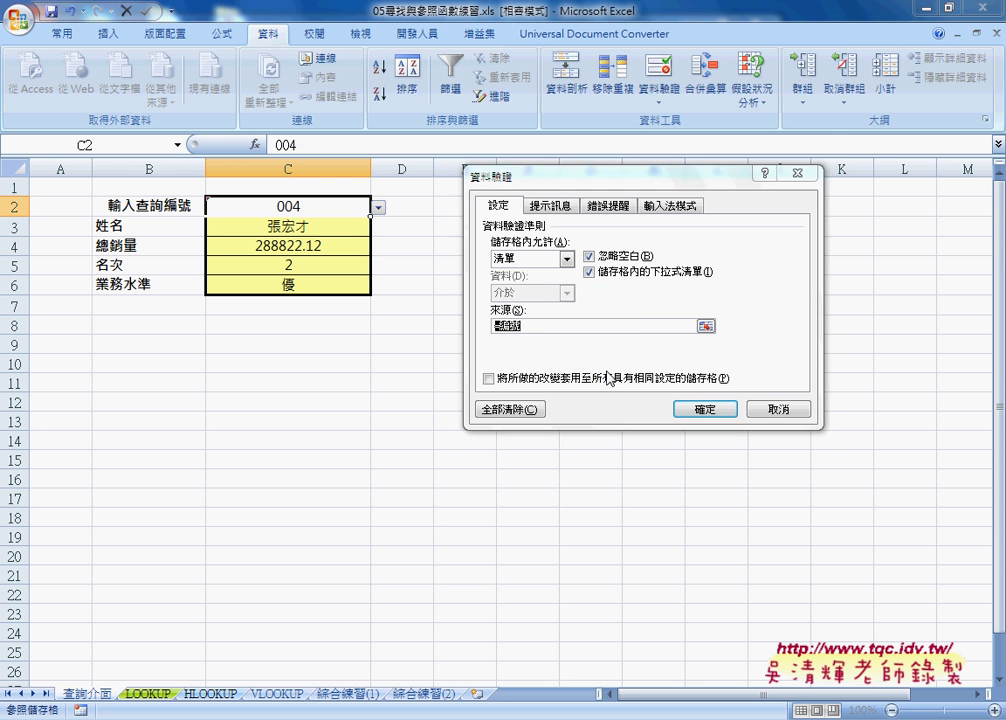
key(Delete)
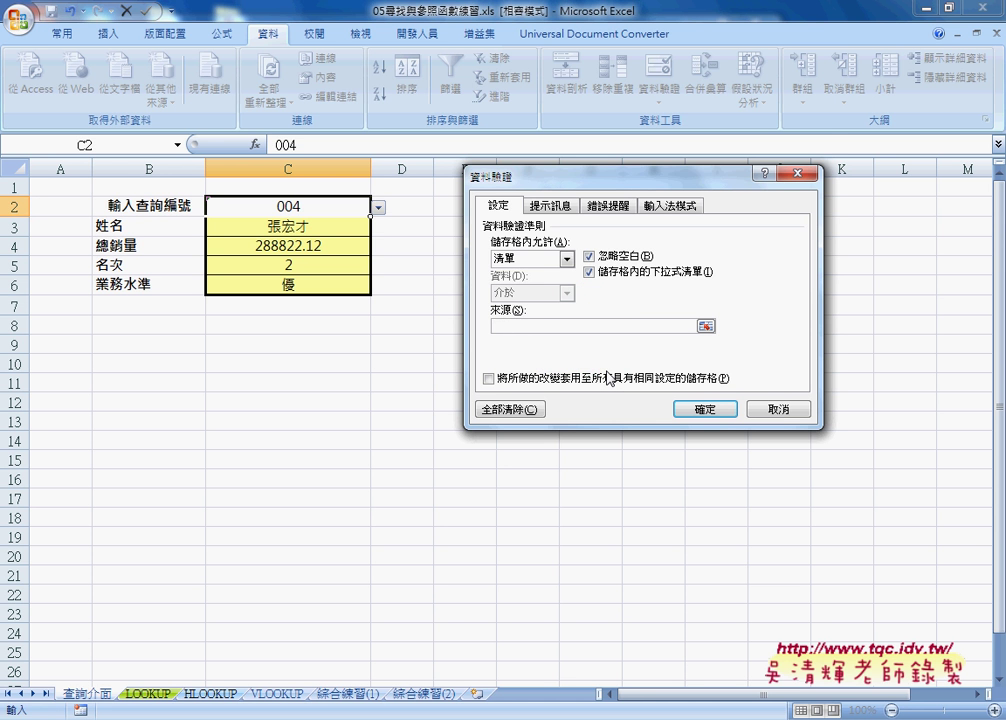
key(F3)
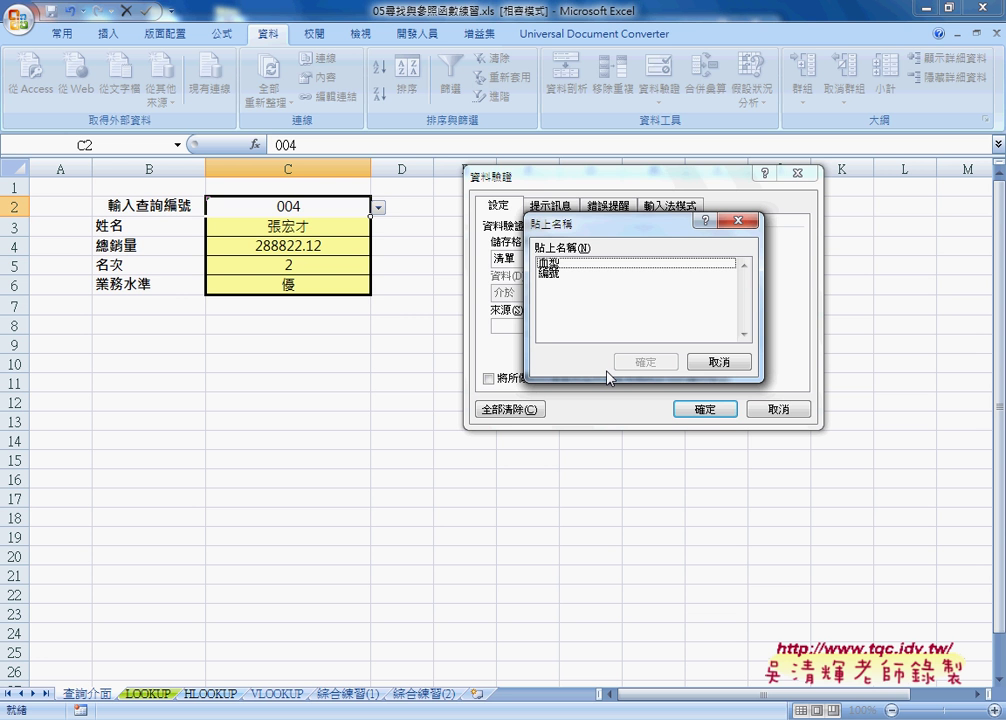
Cancel both Paste Name and Data Validation without inserting 血型 or 編號.
click(720, 362)
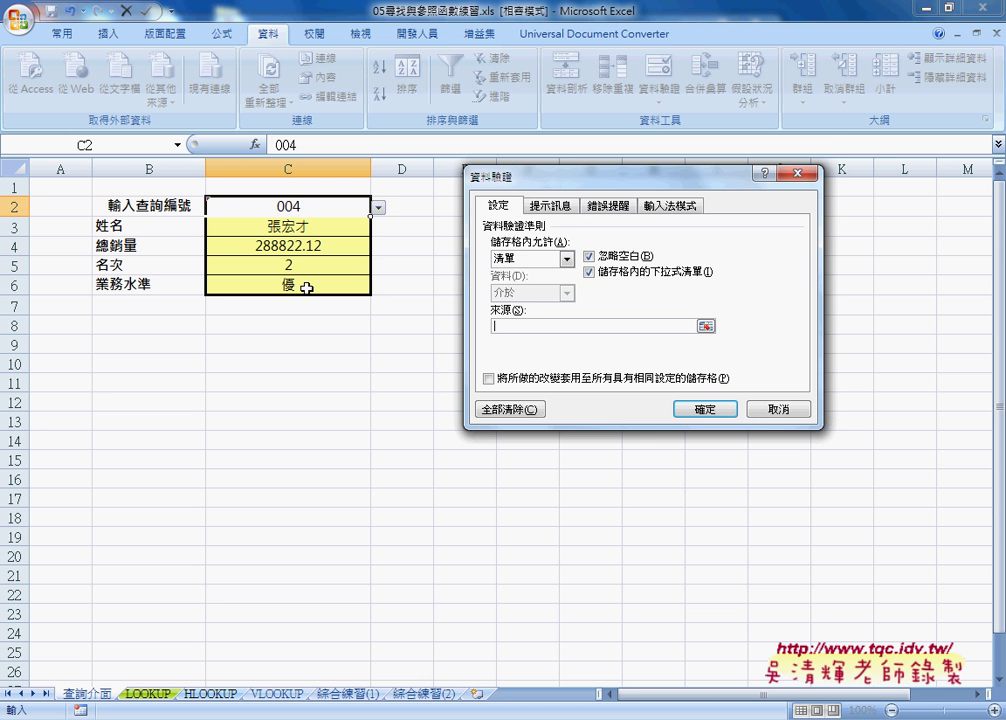
click(779, 410)
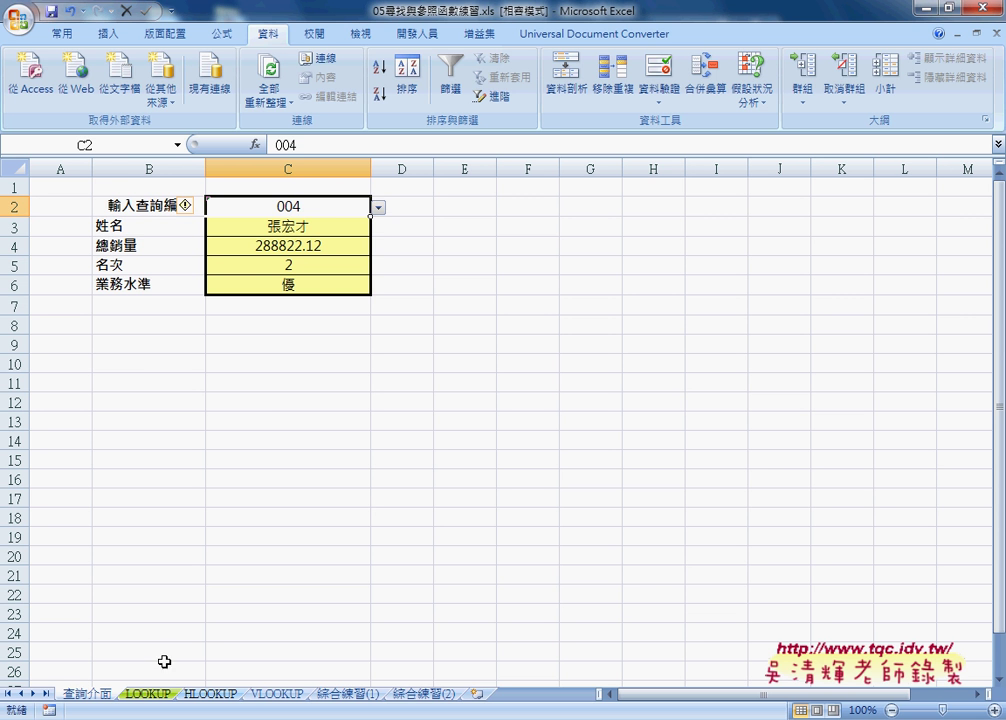
Go back and forth between the LOOKUP and 查詢介面 sheets, ending on the LOOKUP data table (IDs 001–008).
click(143, 692)
click(95, 692)
click(150, 694)
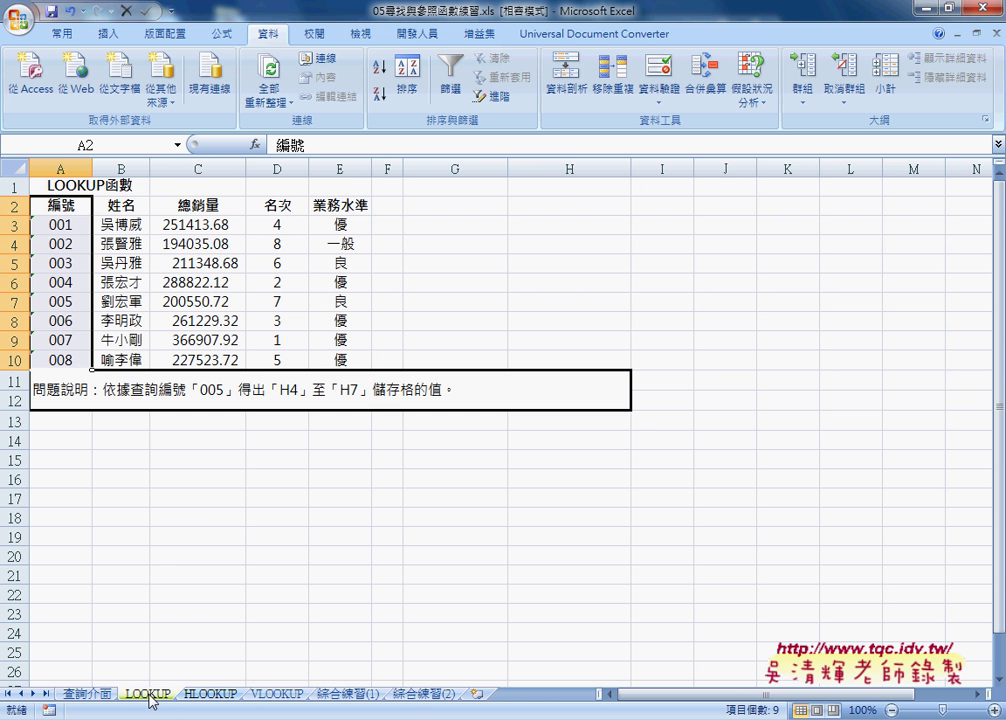